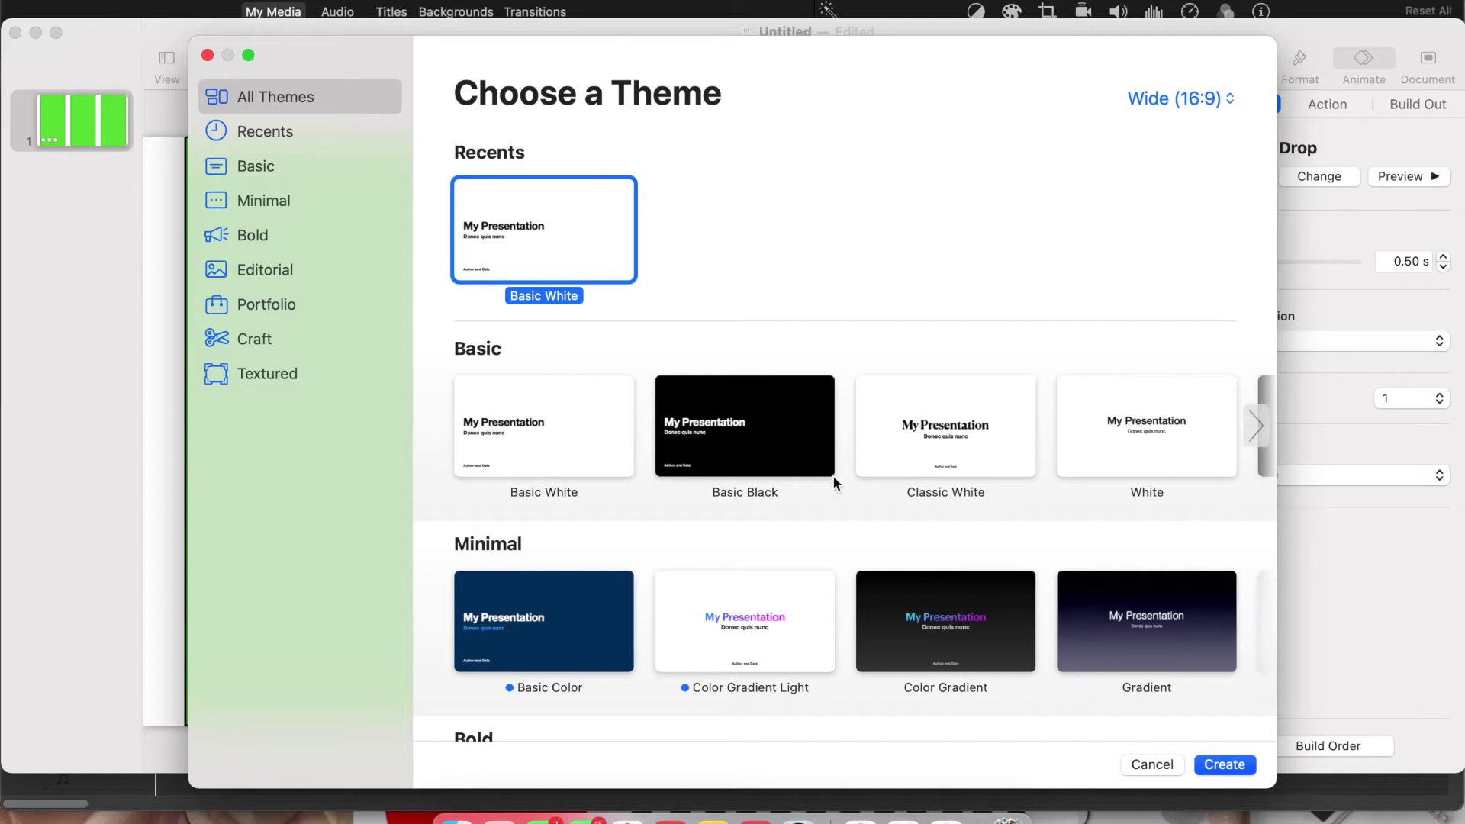
Create a Basic White presentation and delete the title, subtitle and author placeholders from its first slide
{"action": "left_click", "coordinate": [1225, 765]}
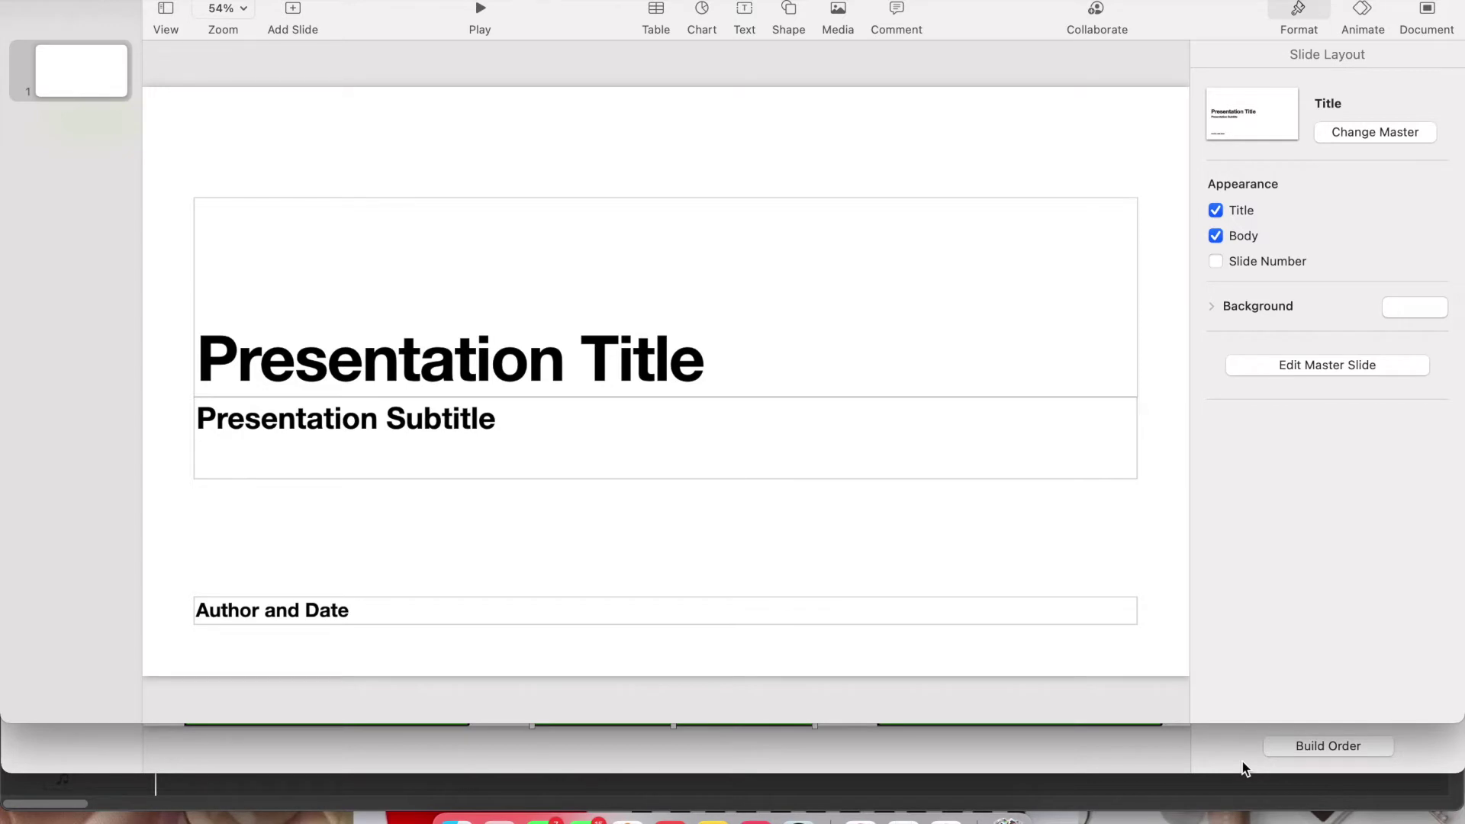
{"action": "left_click", "coordinate": [957, 374]}
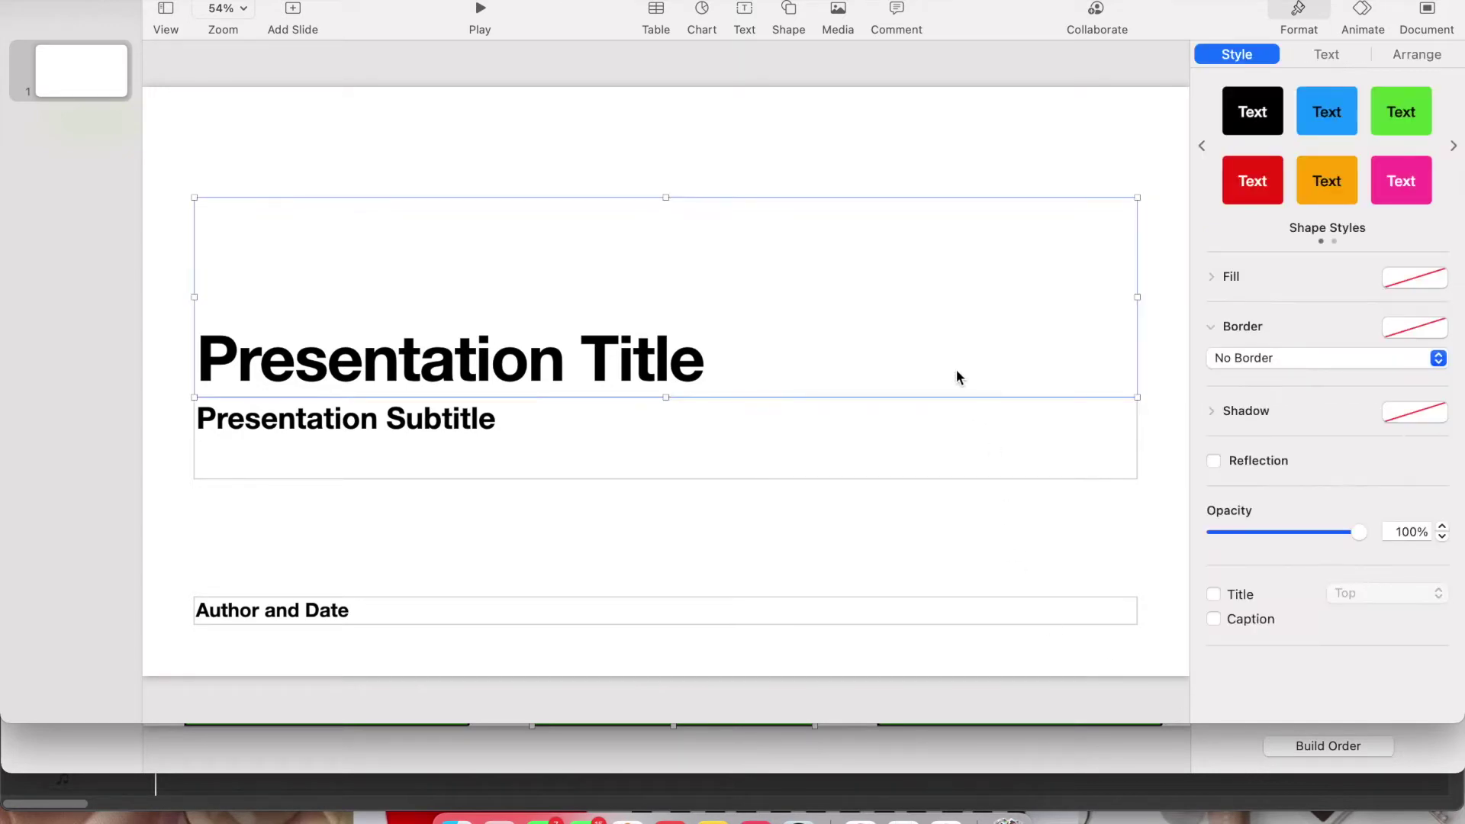
{"action": "key", "text": "Delete"}
{"action": "left_click", "coordinate": [930, 418]}
{"action": "key", "text": "Delete"}
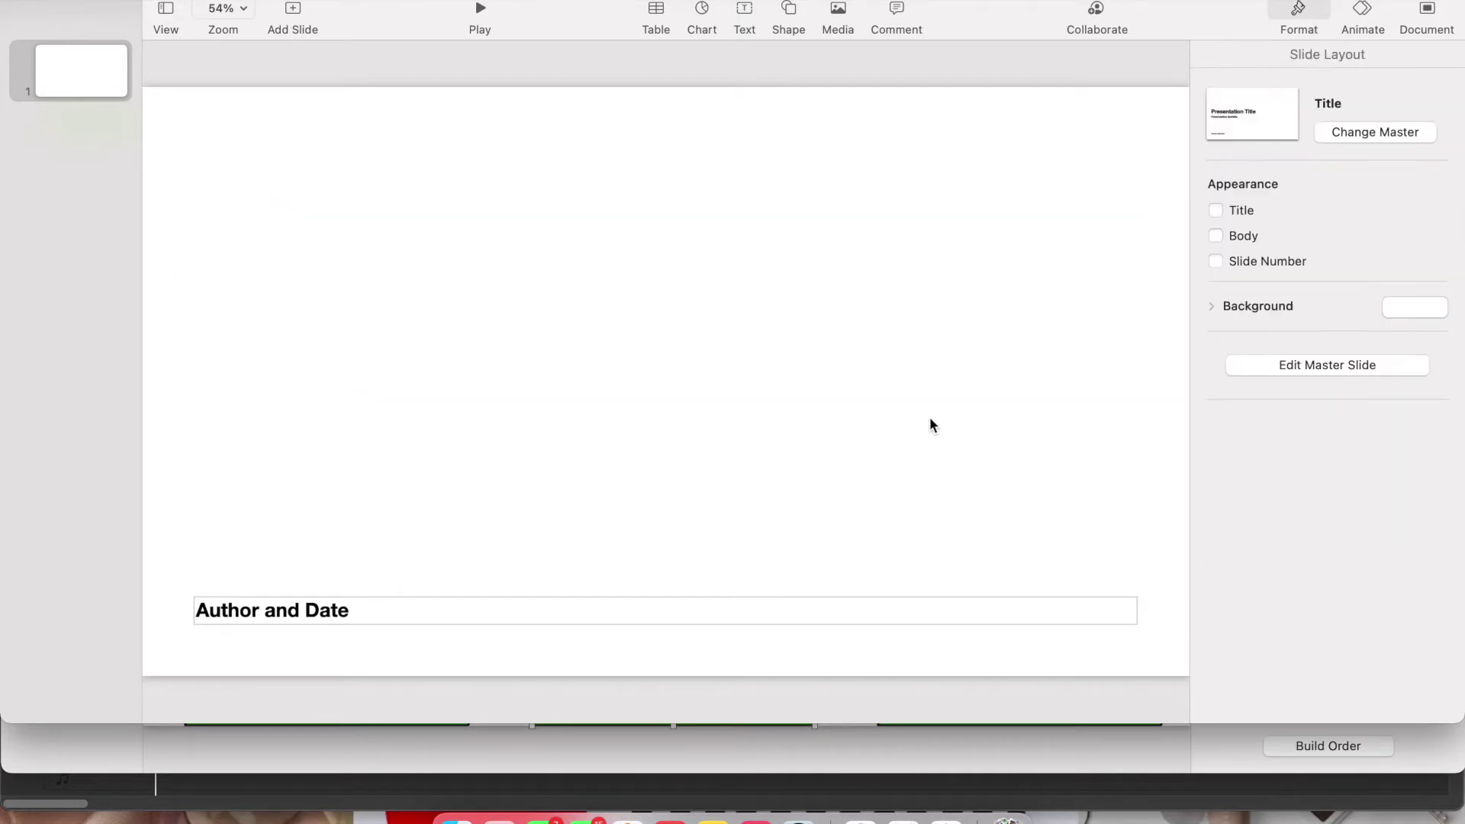
{"action": "left_click", "coordinate": [902, 613]}
{"action": "key", "text": "Delete"}
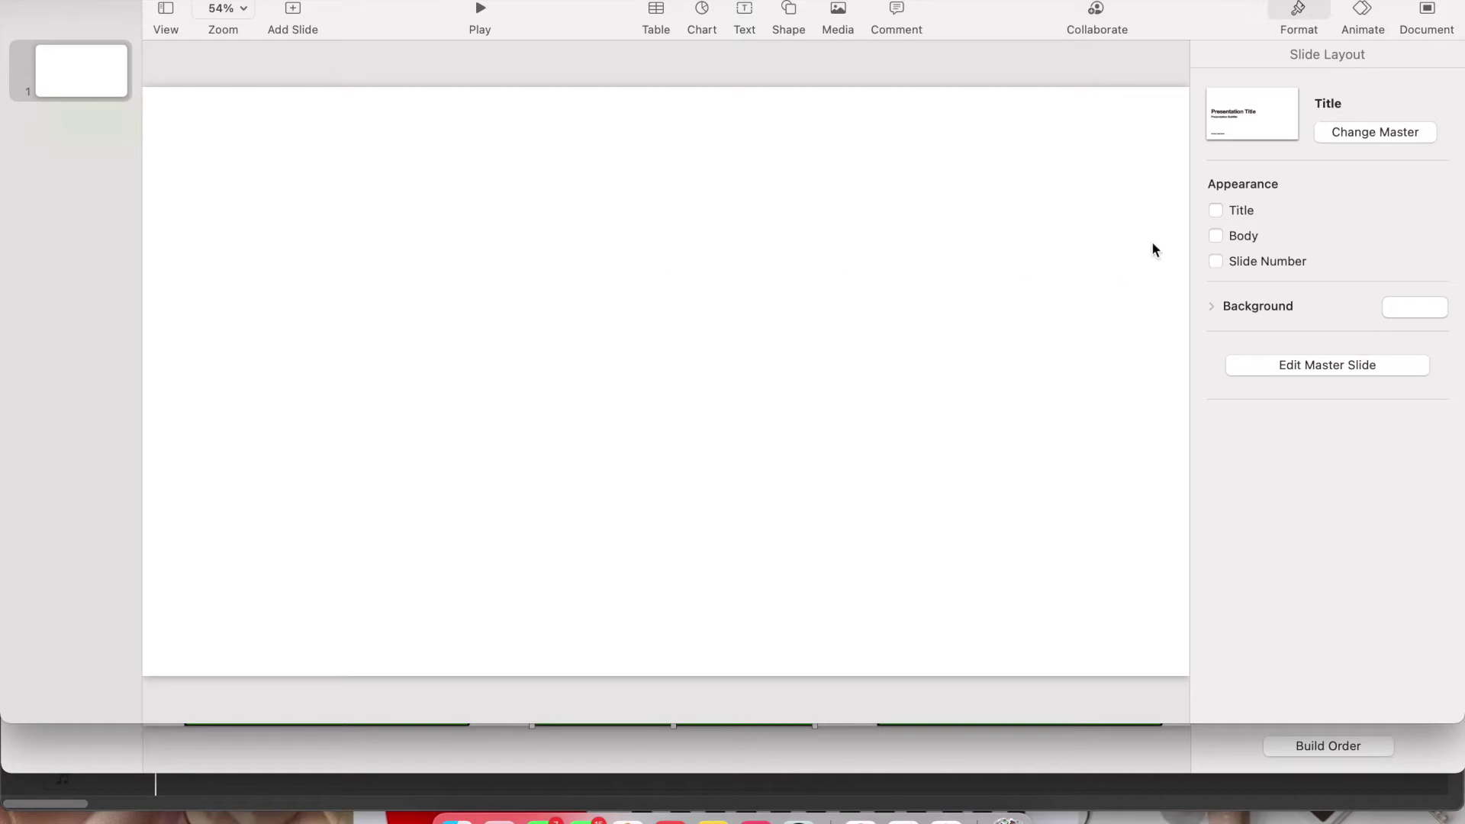
Set a custom slide size of 1280 by 720 points for the presentation
{"action": "left_click", "coordinate": [1426, 15]}
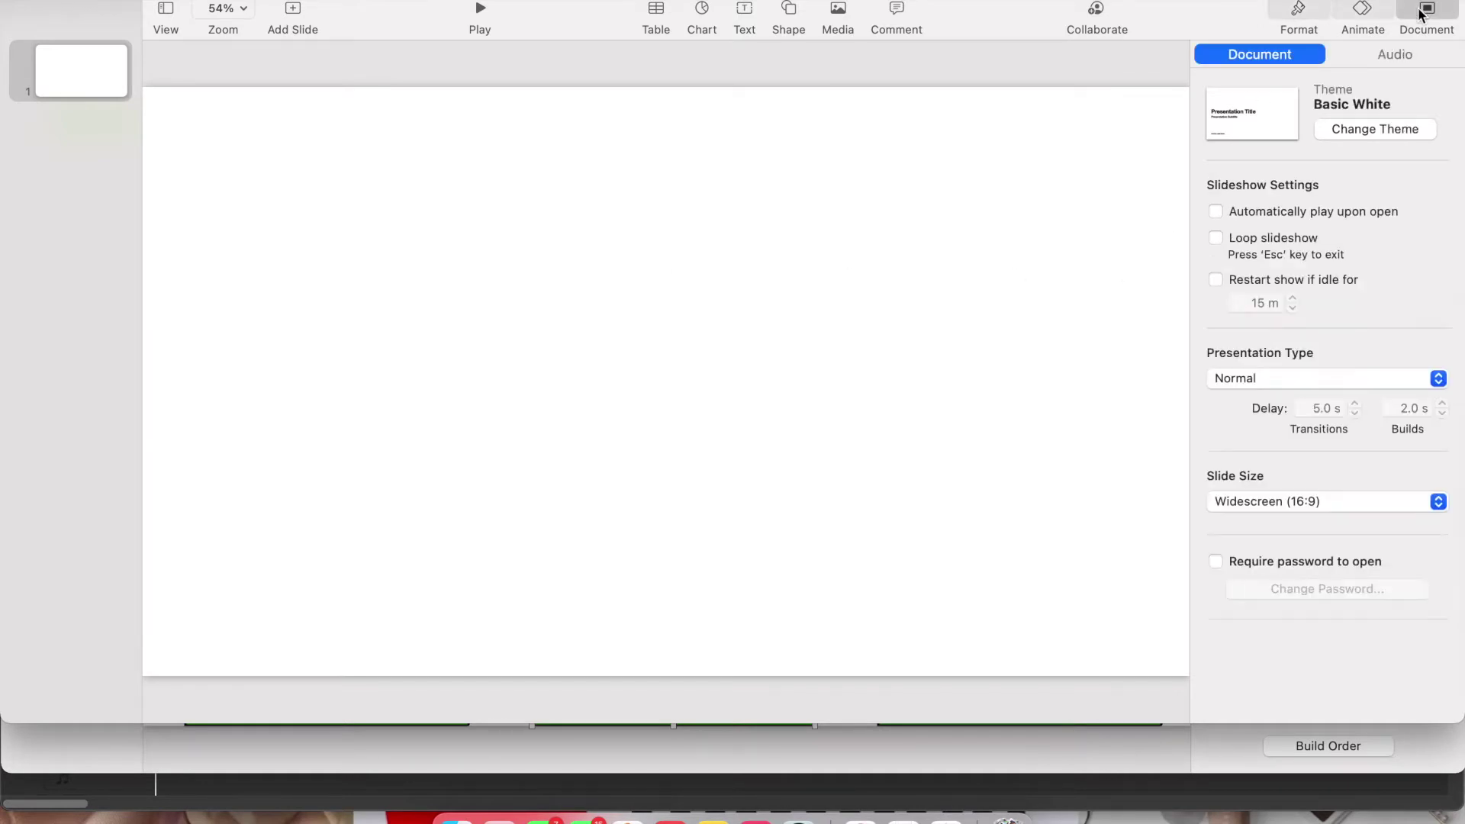
{"action": "left_click", "coordinate": [1253, 502]}
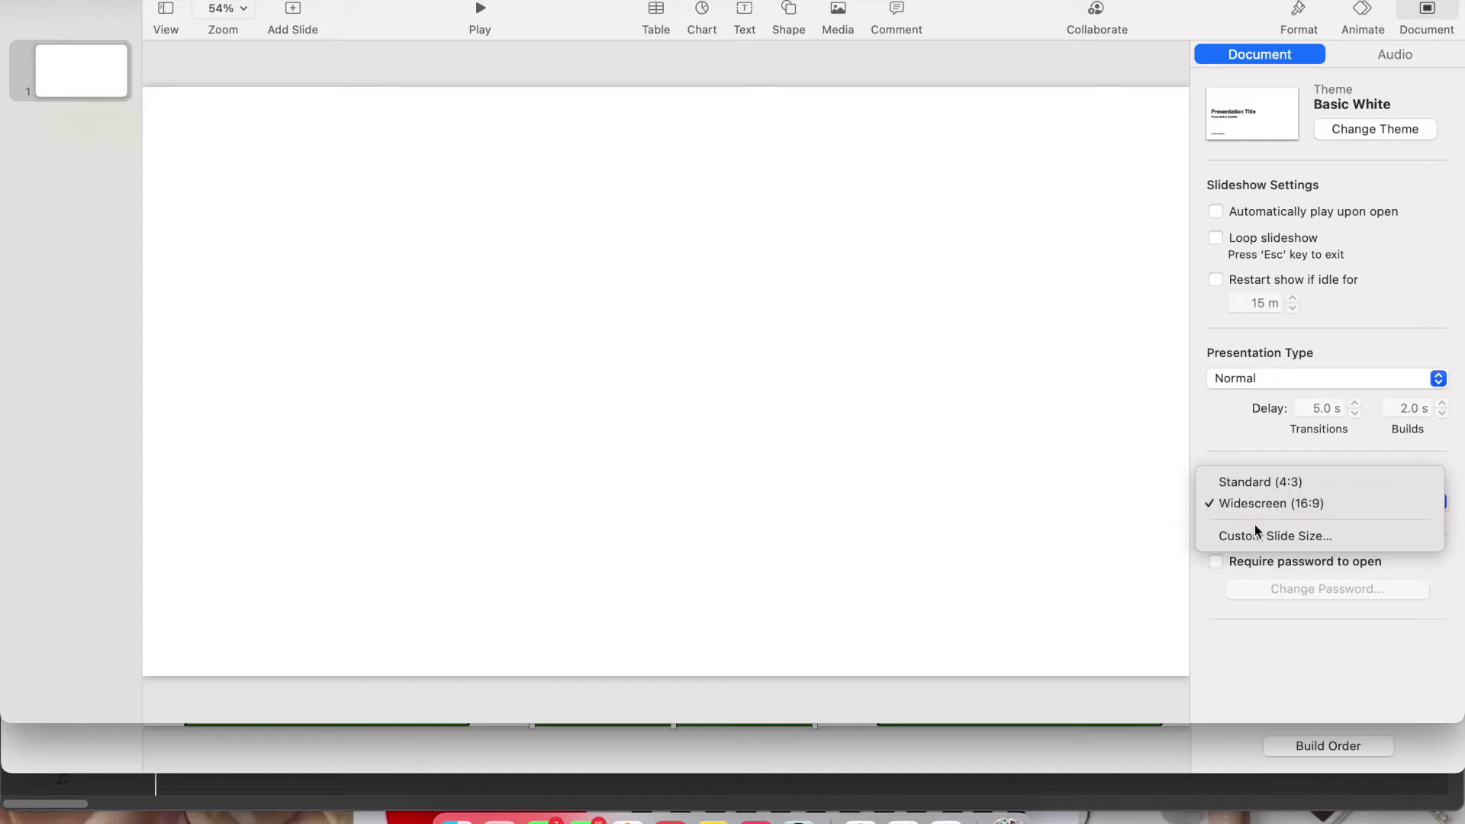
{"action": "left_click", "coordinate": [1256, 537]}
{"action": "type", "text": "1280"}
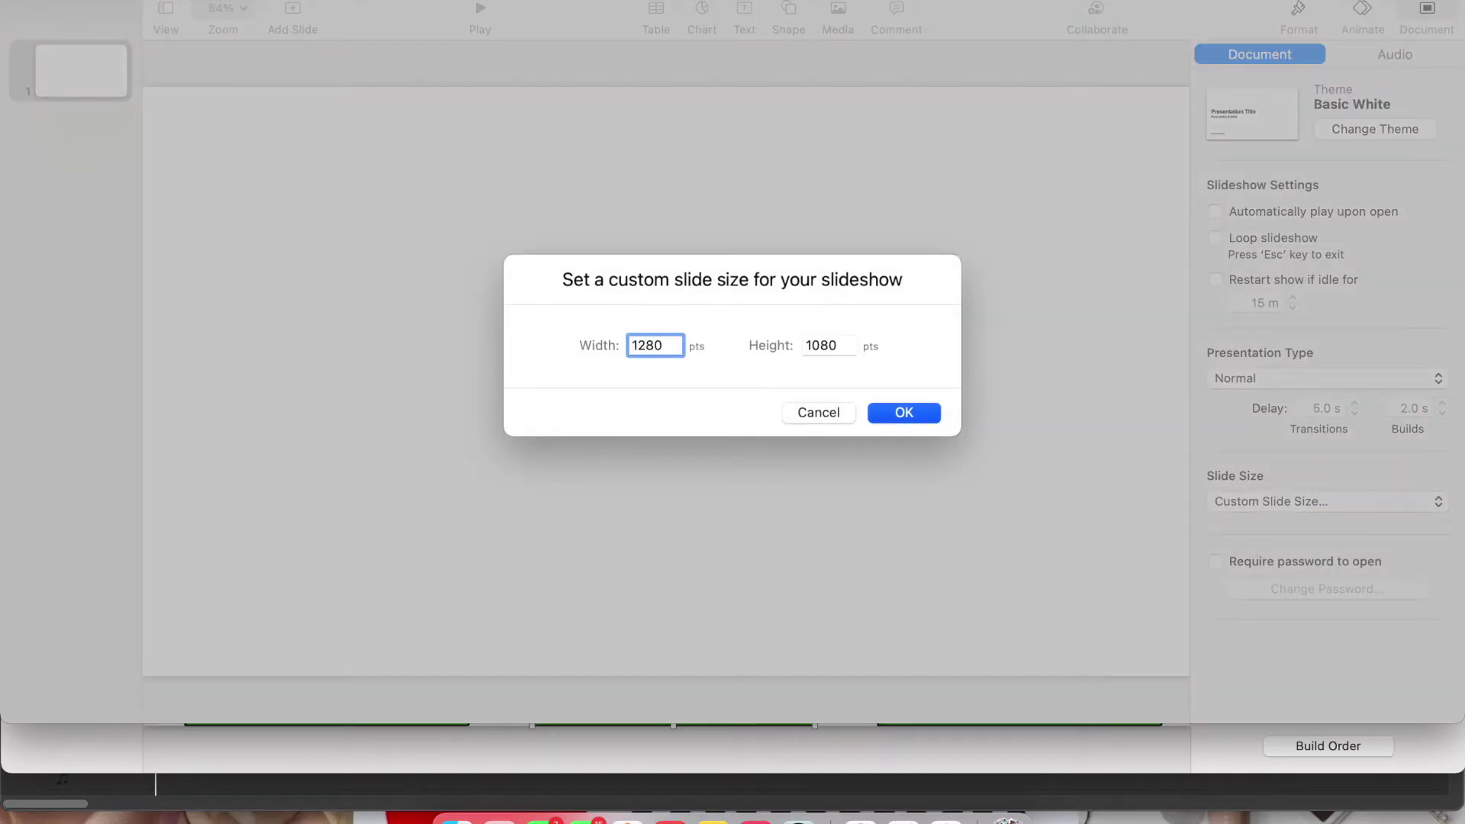
{"action": "double_click", "coordinate": [842, 347]}
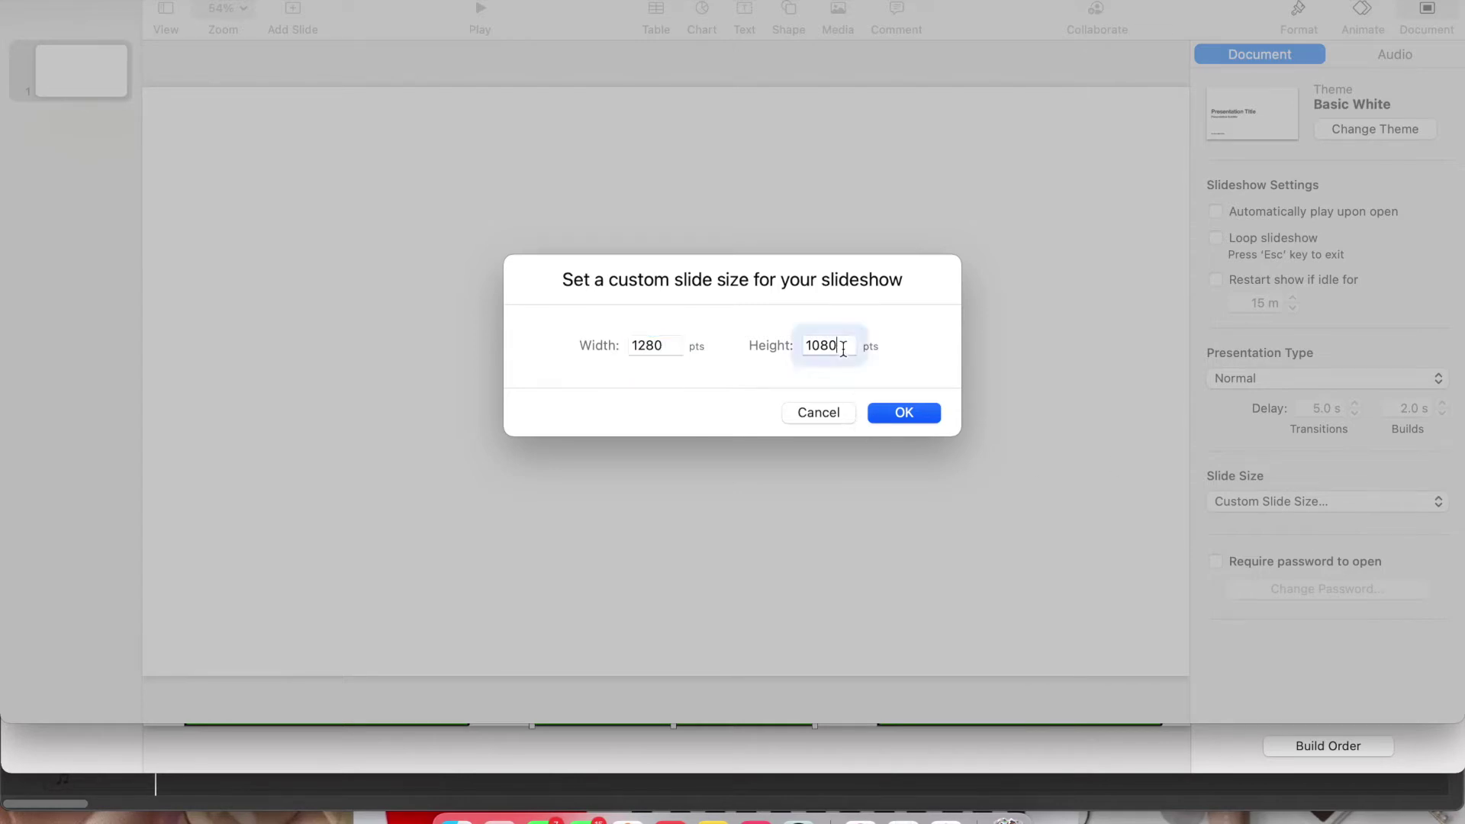
{"action": "type", "text": "720"}
{"action": "left_click", "coordinate": [903, 413]}
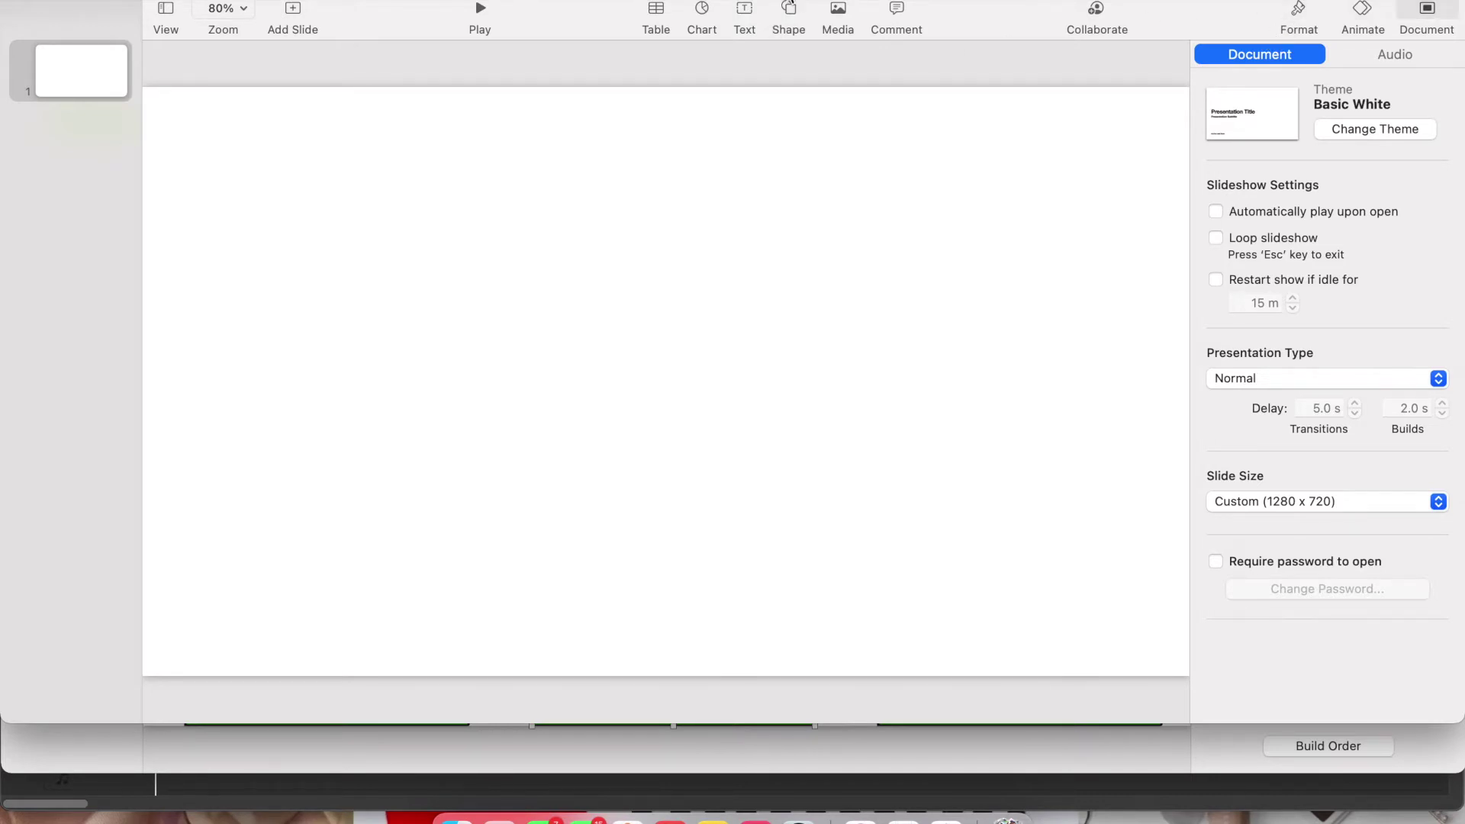
Insert a basic square and stretch it into a rectangle spanning the slide's height, centred and about 30% of the slide's width
{"action": "left_click", "coordinate": [788, 12]}
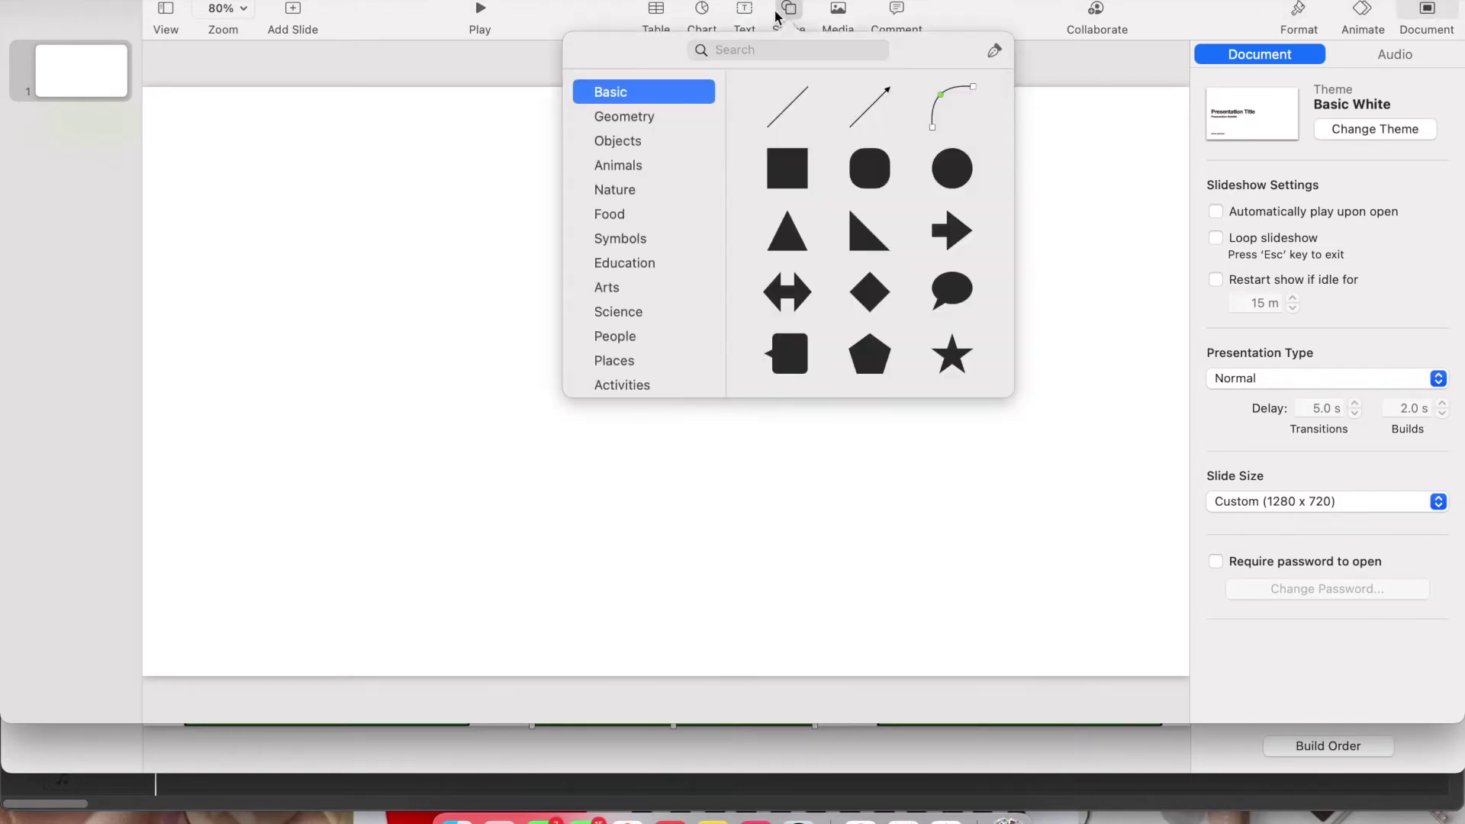
{"action": "left_click", "coordinate": [783, 169]}
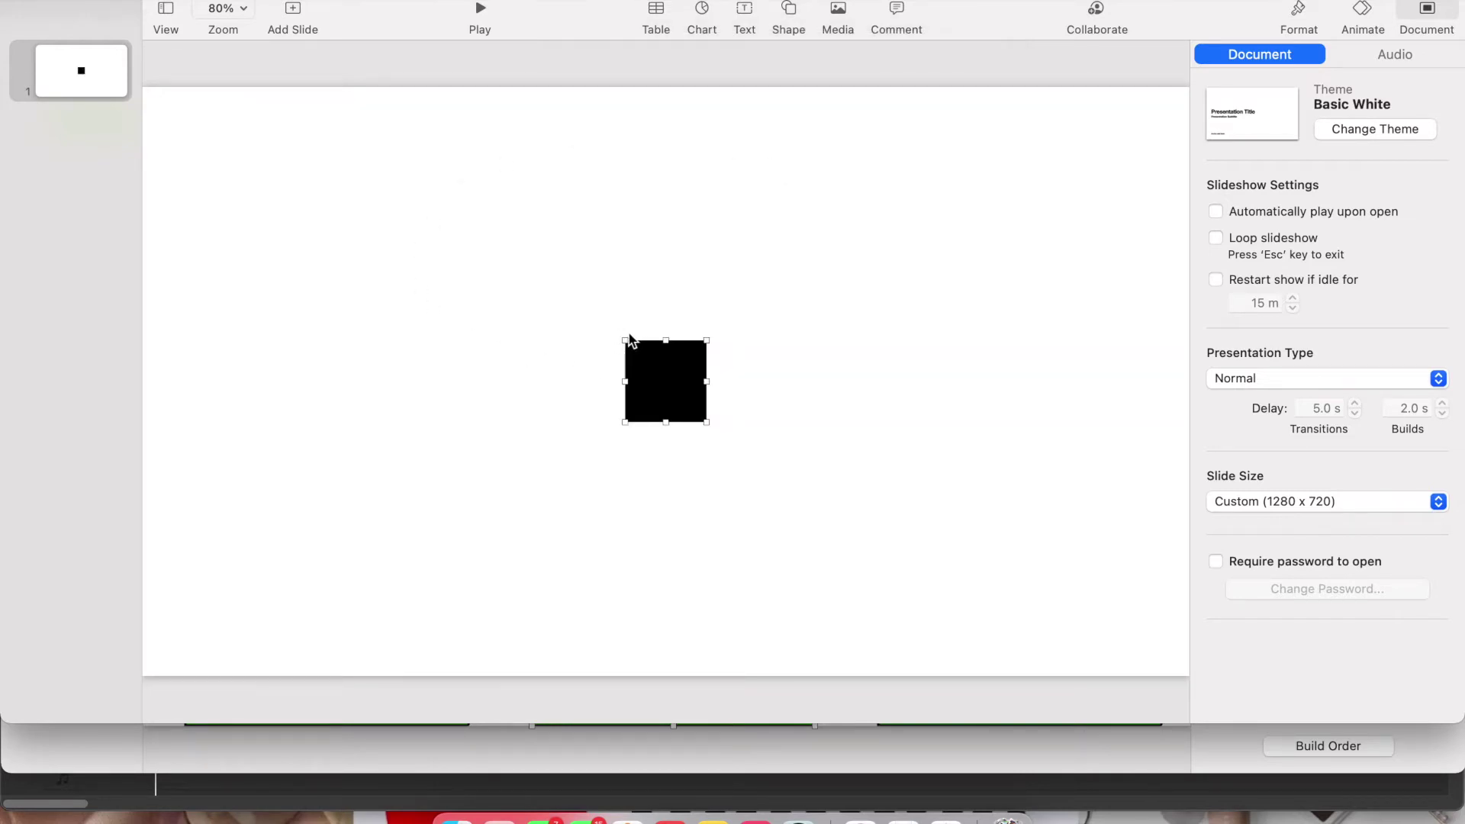
{"action": "left_click_drag", "start_coordinate": [622, 338], "coordinate": [502, 87]}
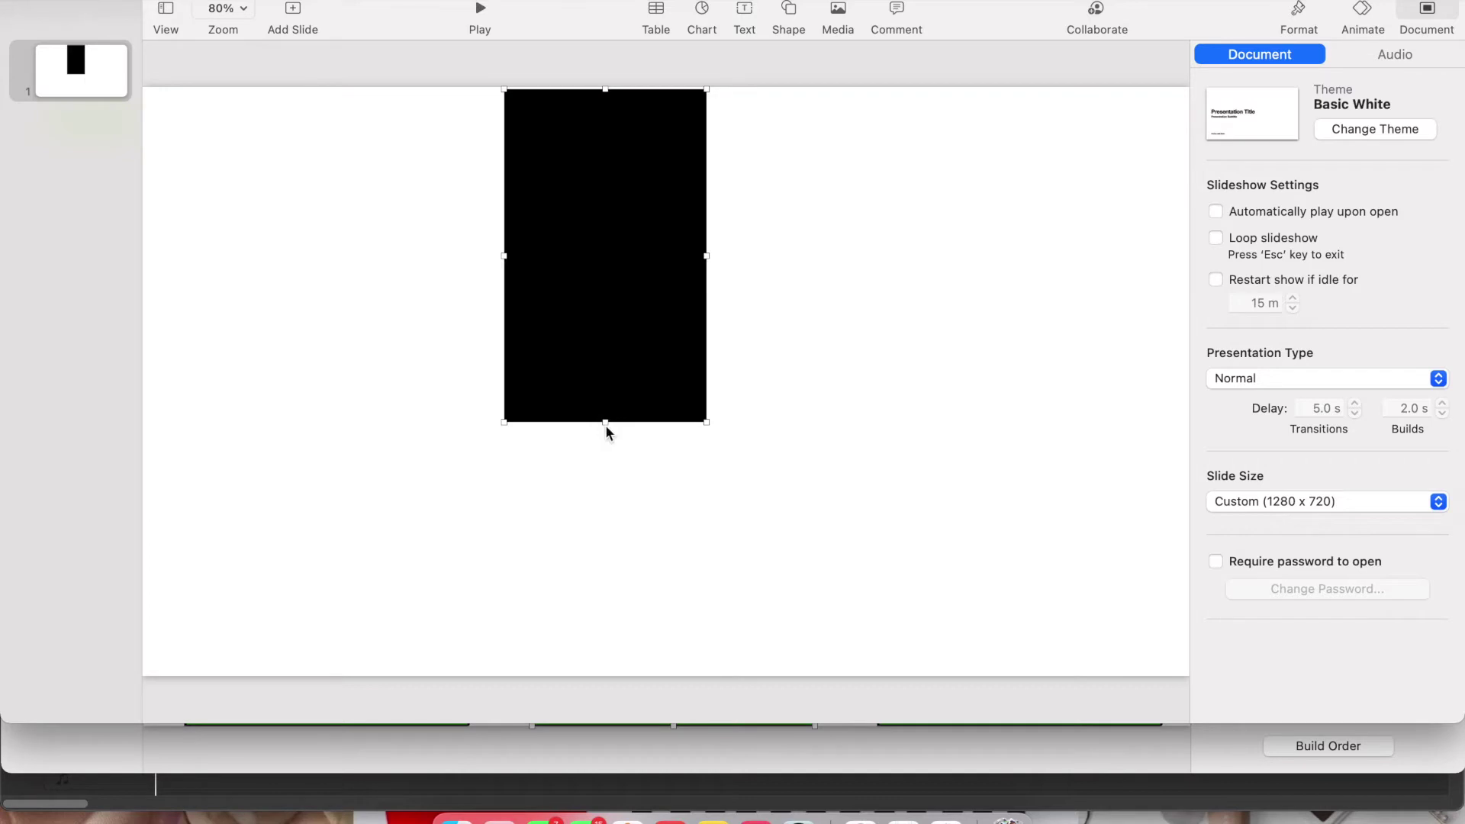
{"action": "left_click_drag", "start_coordinate": [603, 424], "coordinate": [606, 672]}
{"action": "left_click_drag", "start_coordinate": [706, 381], "coordinate": [795, 378]}
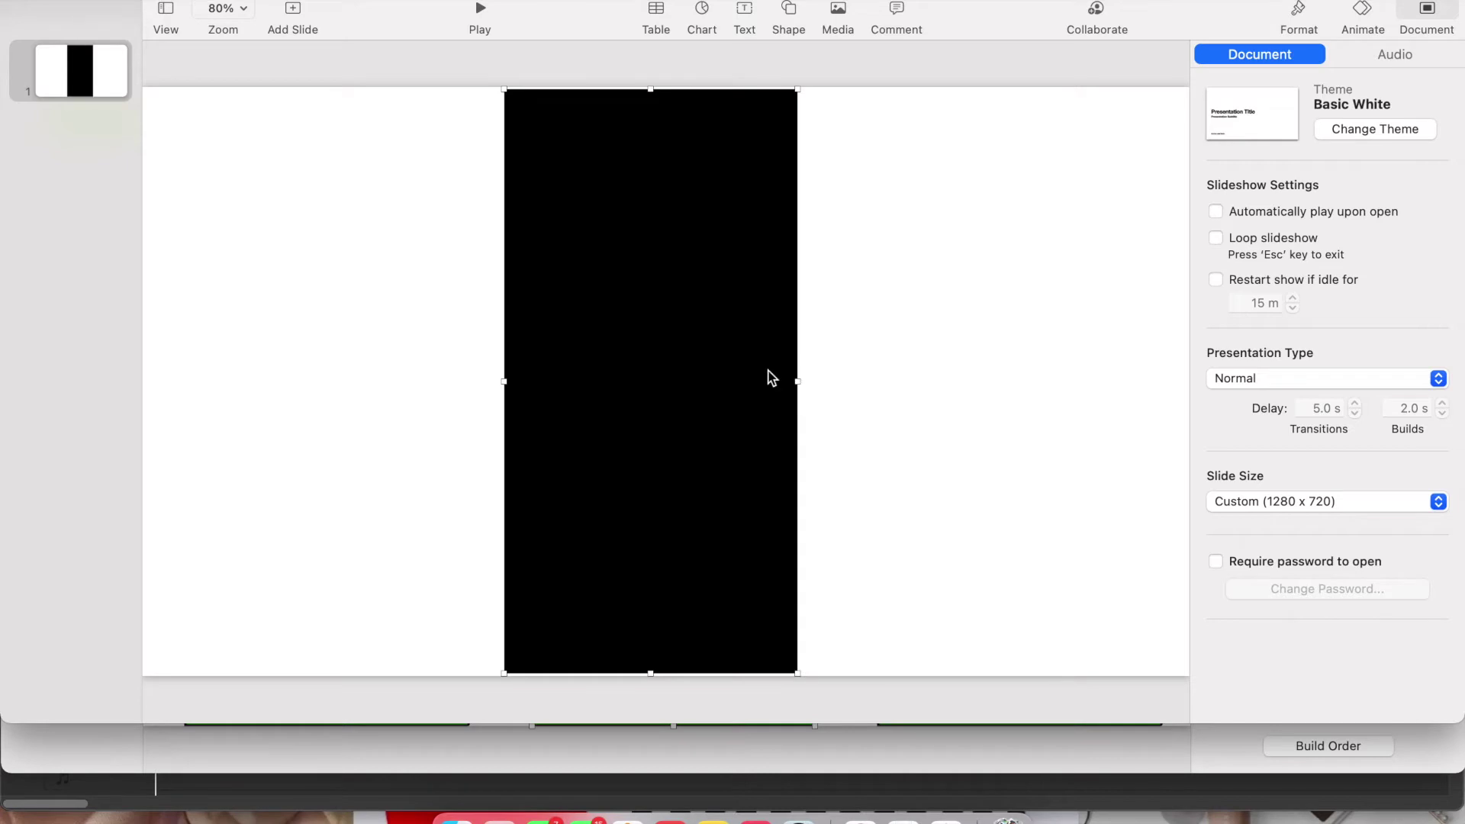
{"action": "left_click_drag", "start_coordinate": [797, 380], "coordinate": [804, 380]}
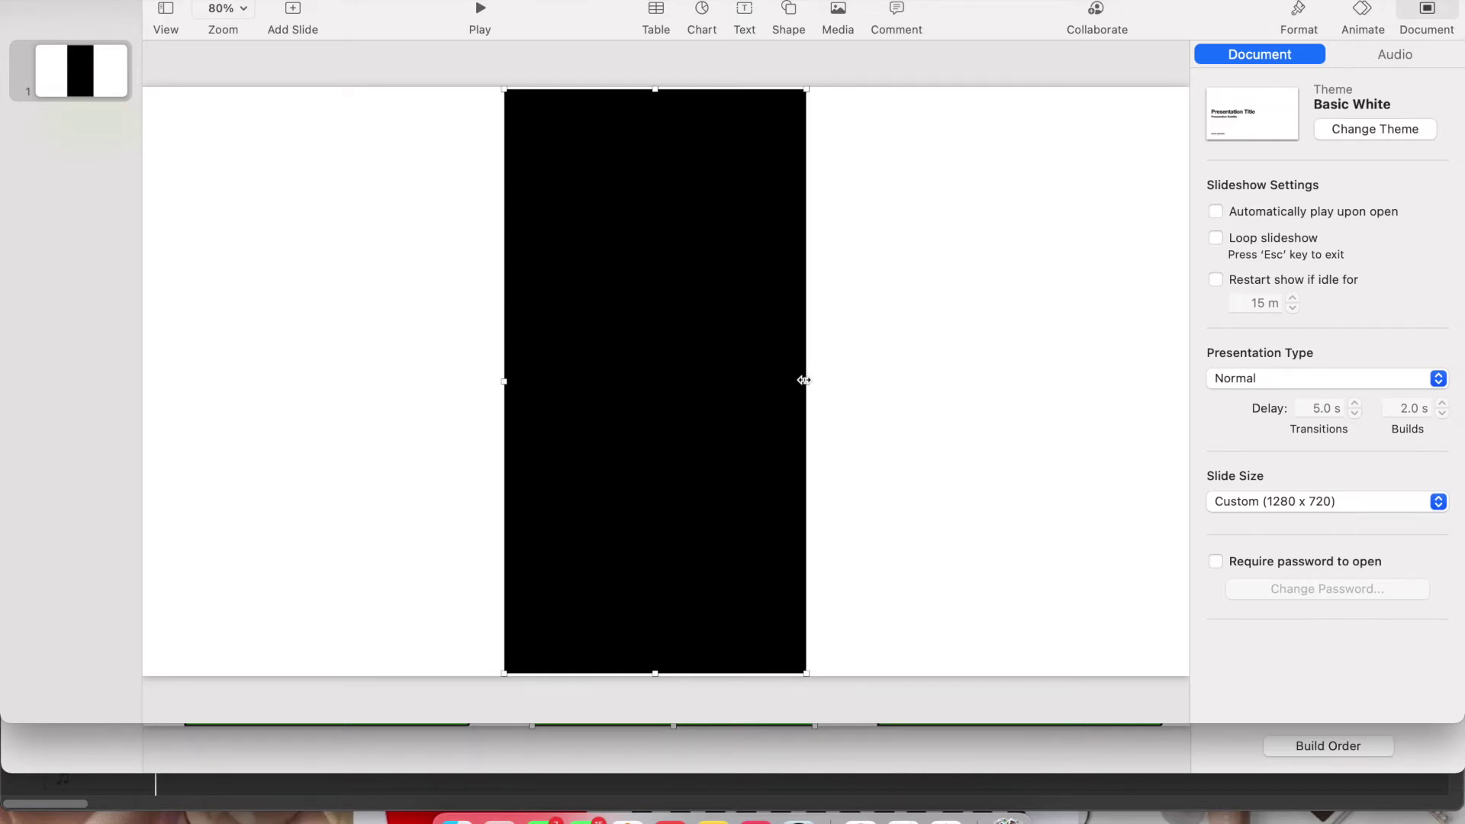
{"action": "left_click_drag", "start_coordinate": [805, 380], "coordinate": [816, 381]}
{"action": "left_click_drag", "start_coordinate": [720, 343], "coordinate": [719, 334]}
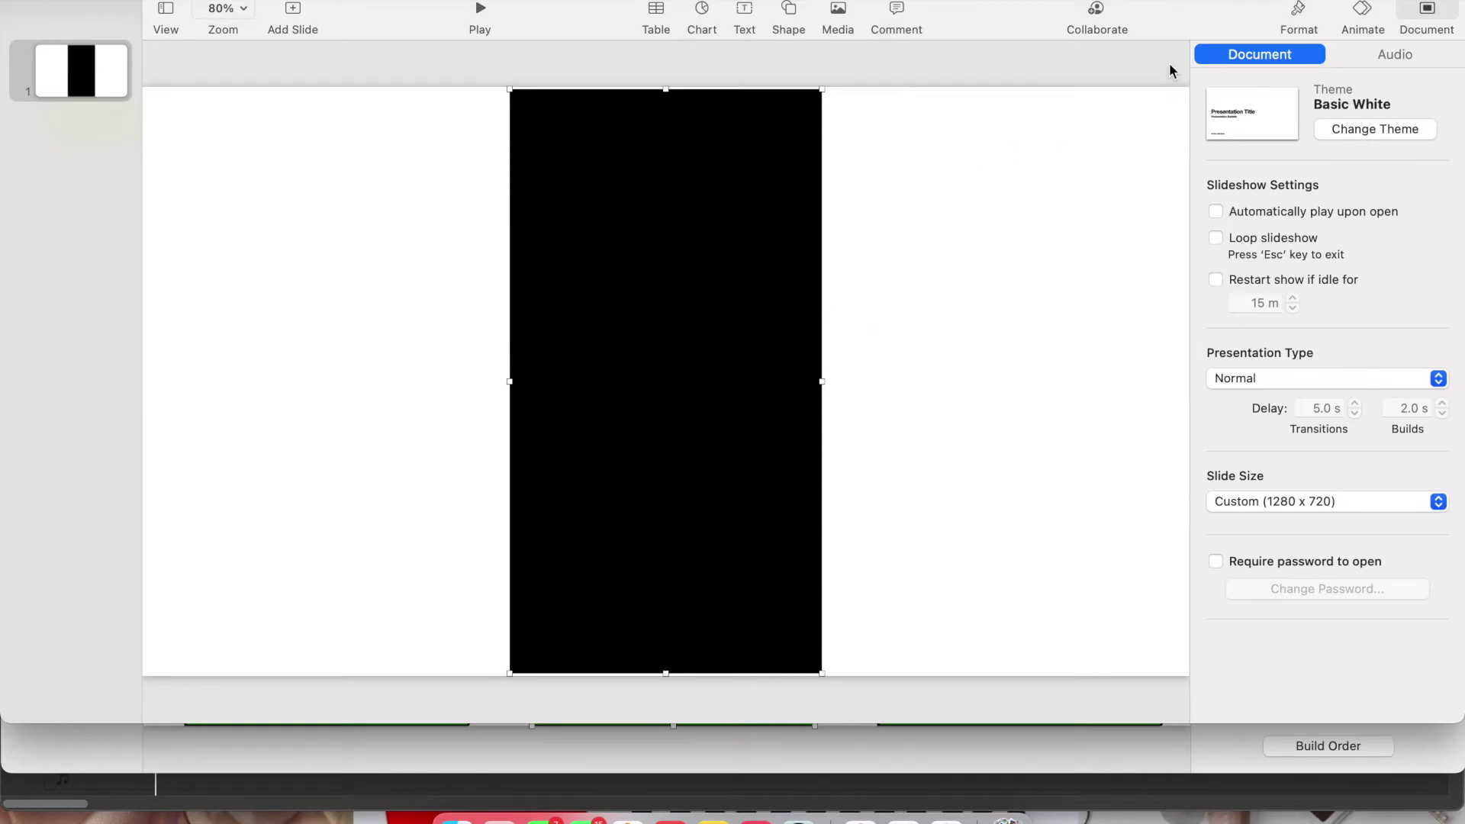
Apply the green shape style to the rectangle
{"action": "left_click", "coordinate": [1289, 17]}
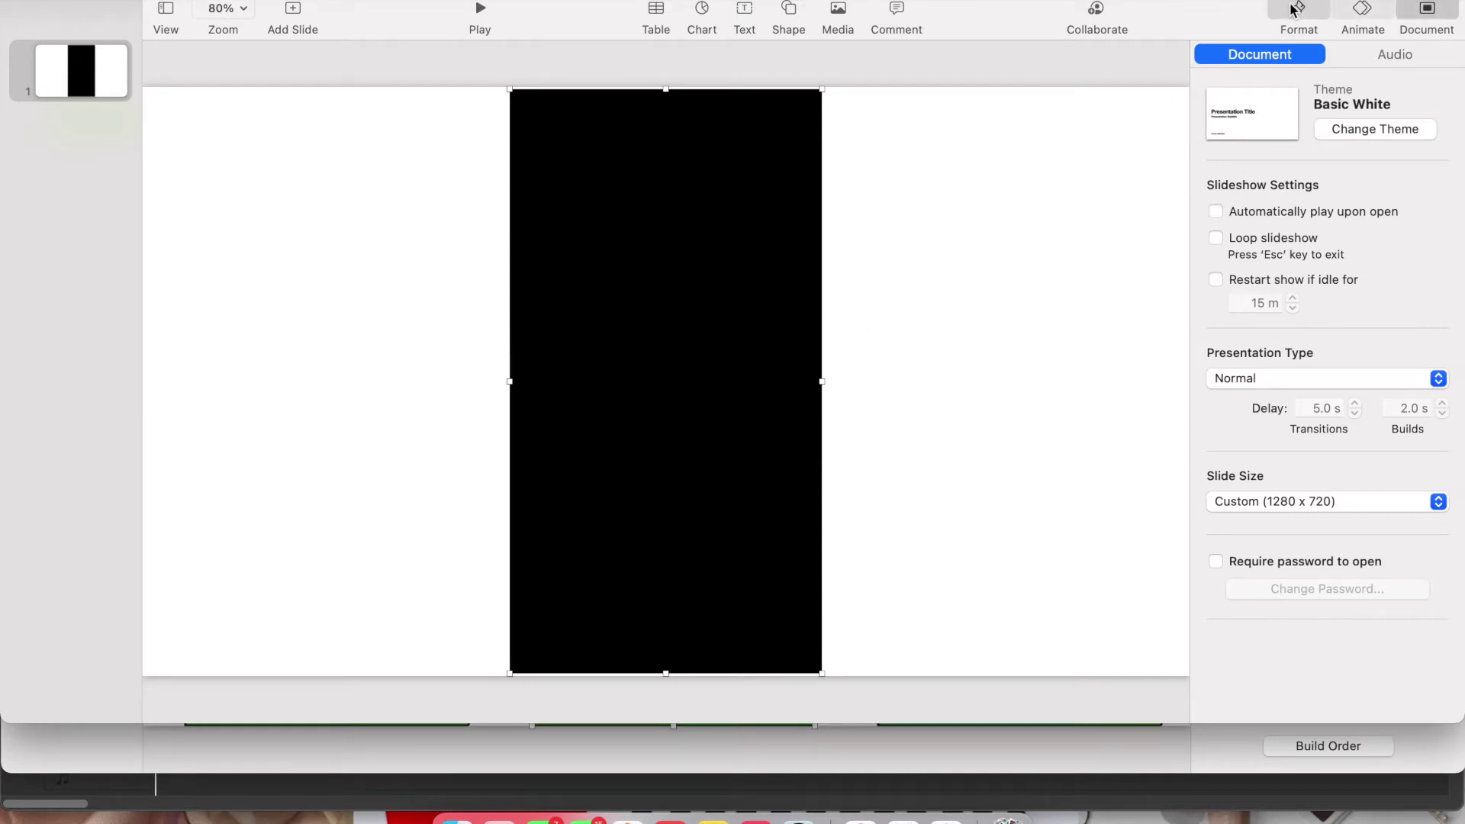
{"action": "left_click", "coordinate": [1389, 109]}
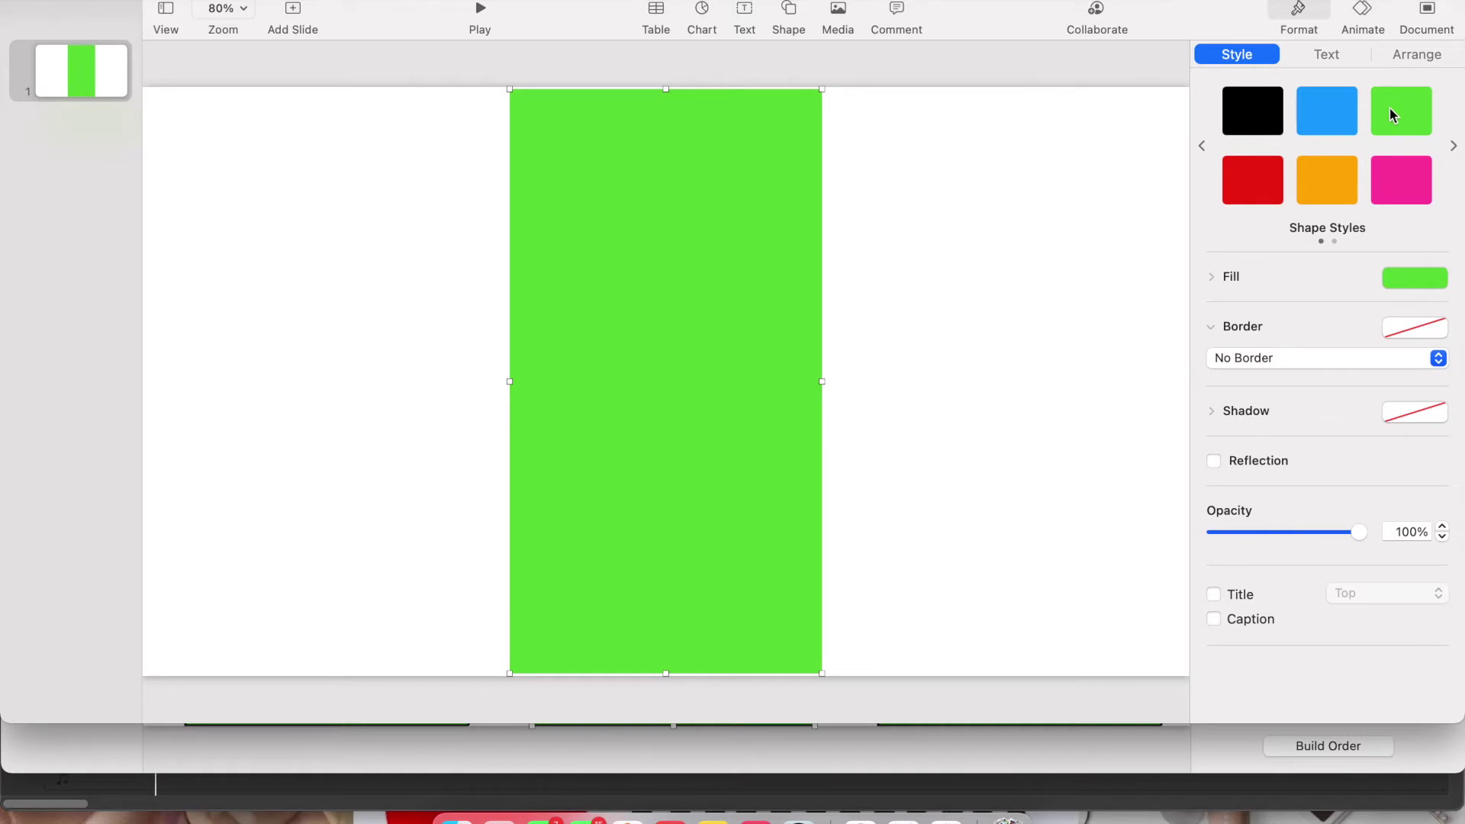
{"action": "left_click", "coordinate": [946, 162]}
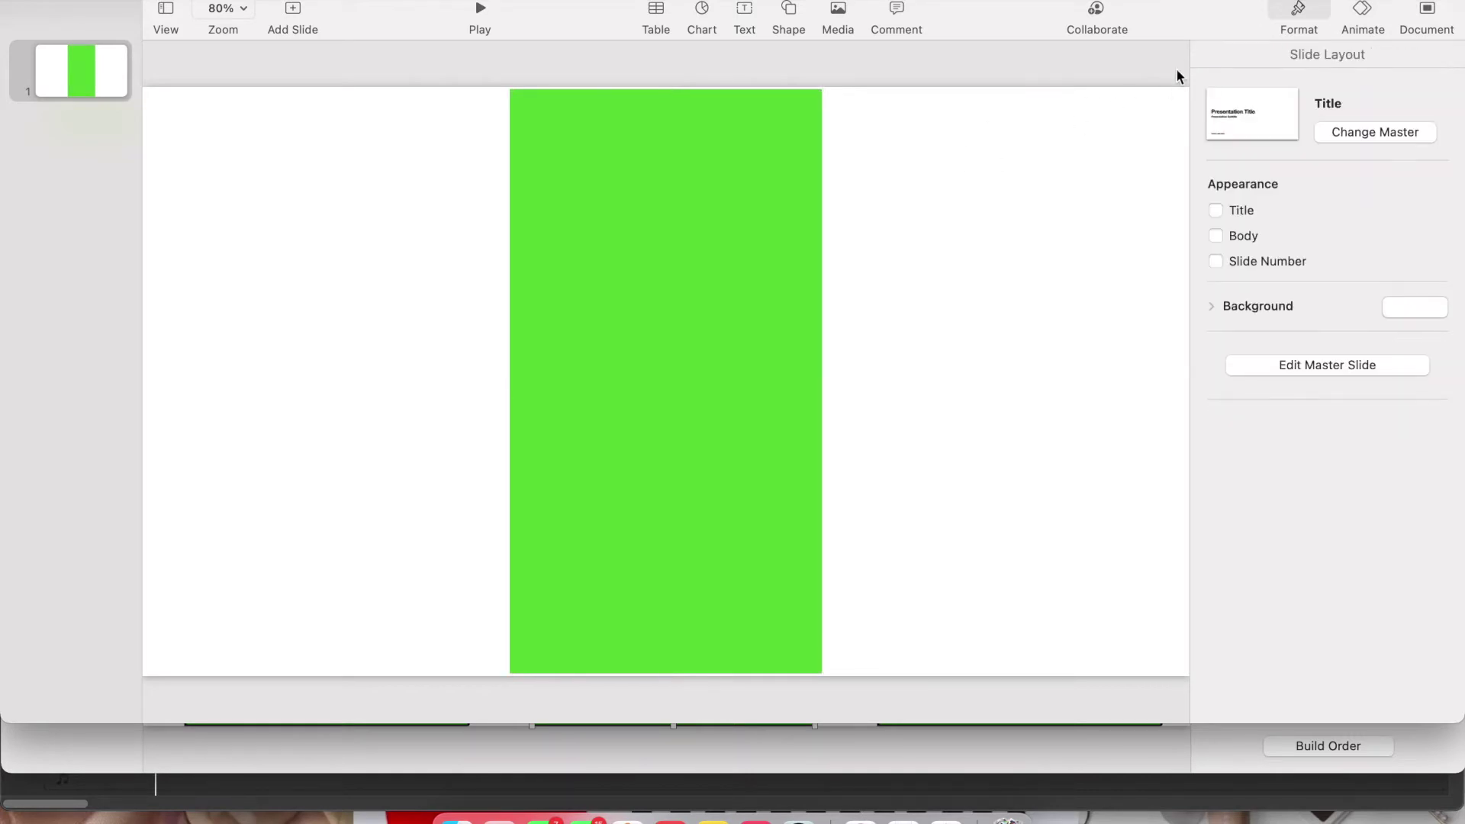
{"action": "left_click", "coordinate": [1299, 12]}
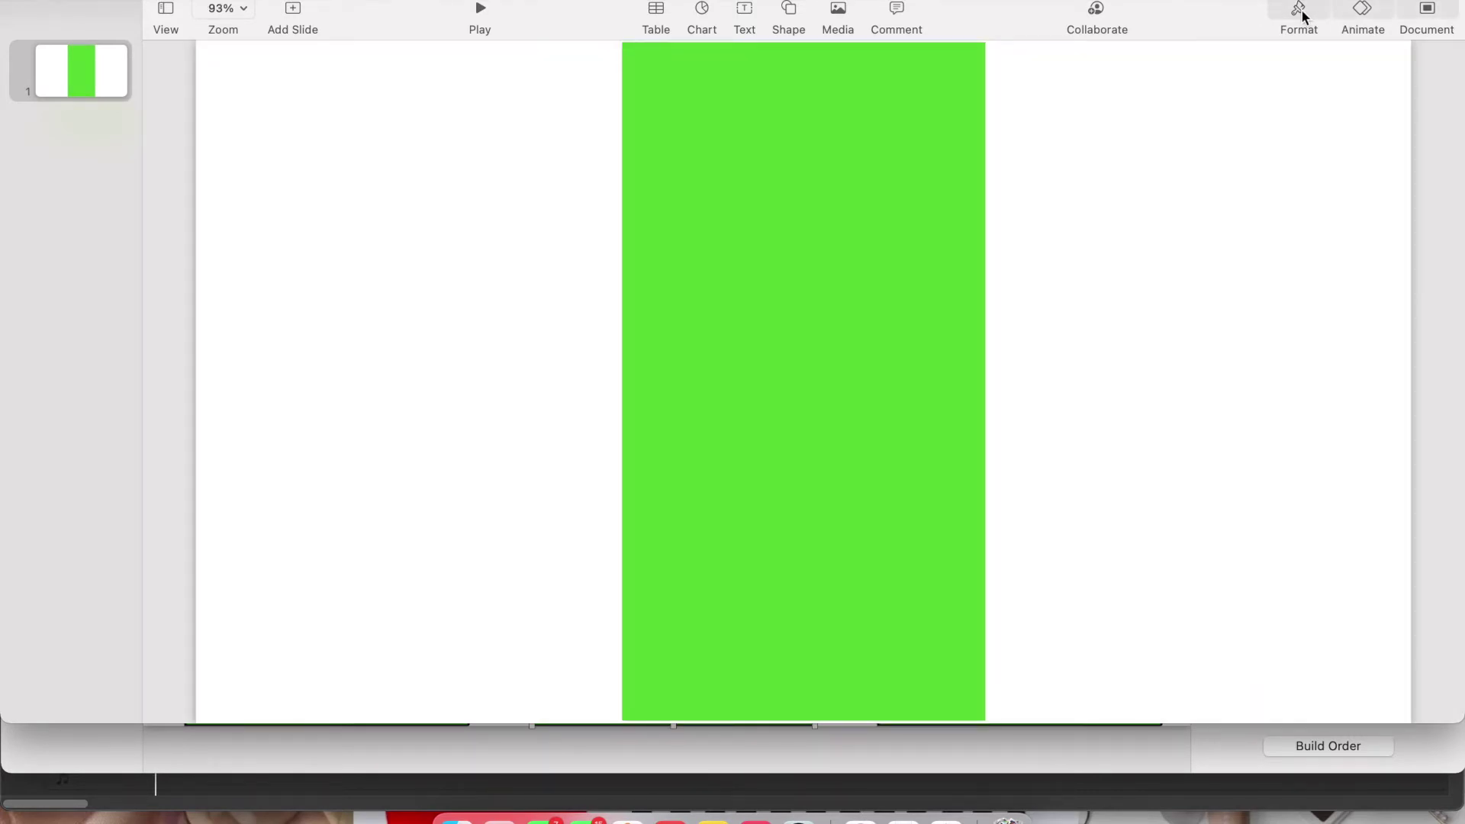
{"action": "left_click", "coordinate": [1300, 14]}
Change the green rectangle's border type from No Border to Line
{"action": "left_click", "coordinate": [681, 456]}
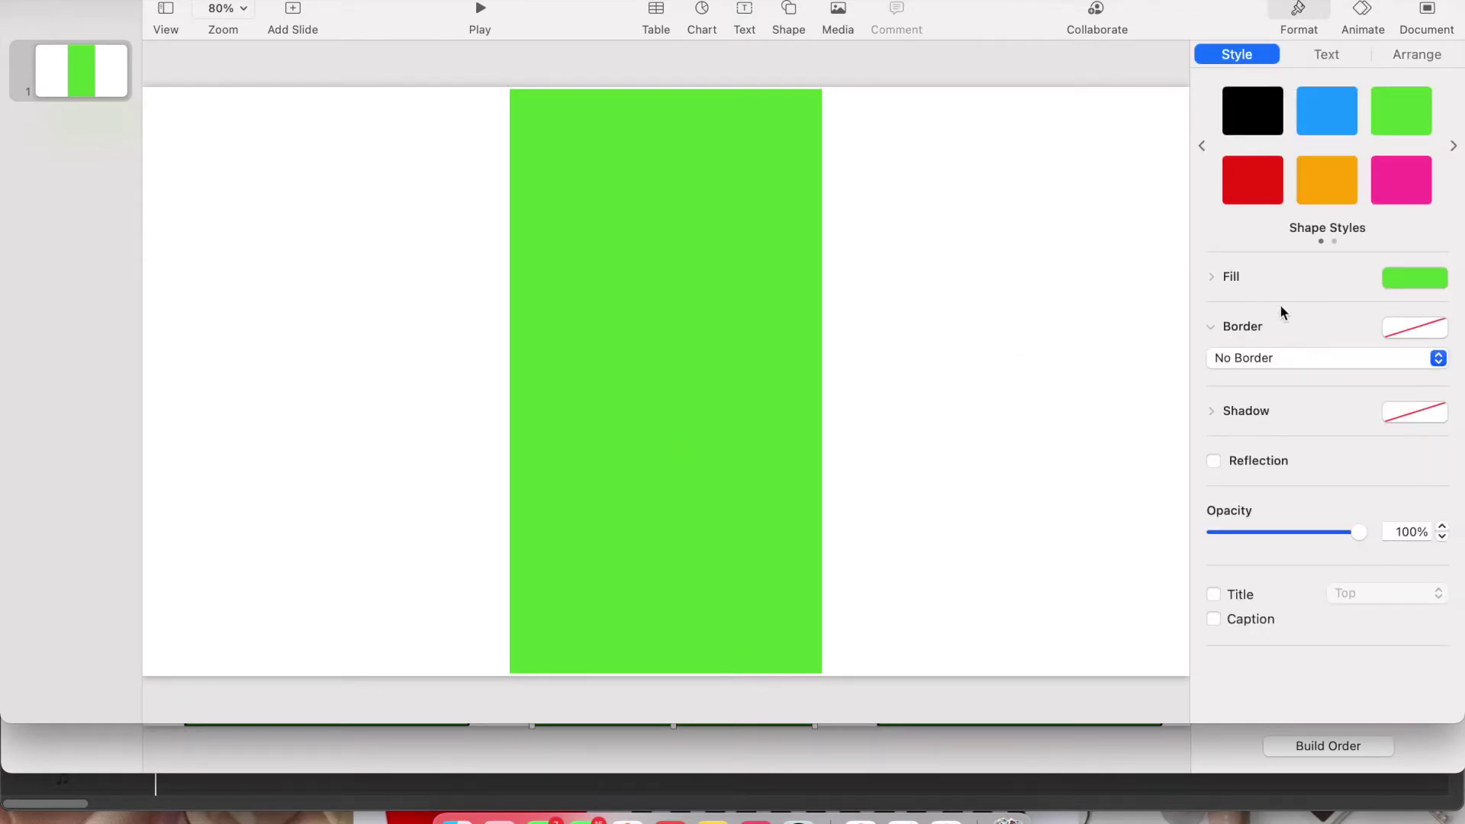
{"action": "left_click", "coordinate": [1215, 332]}
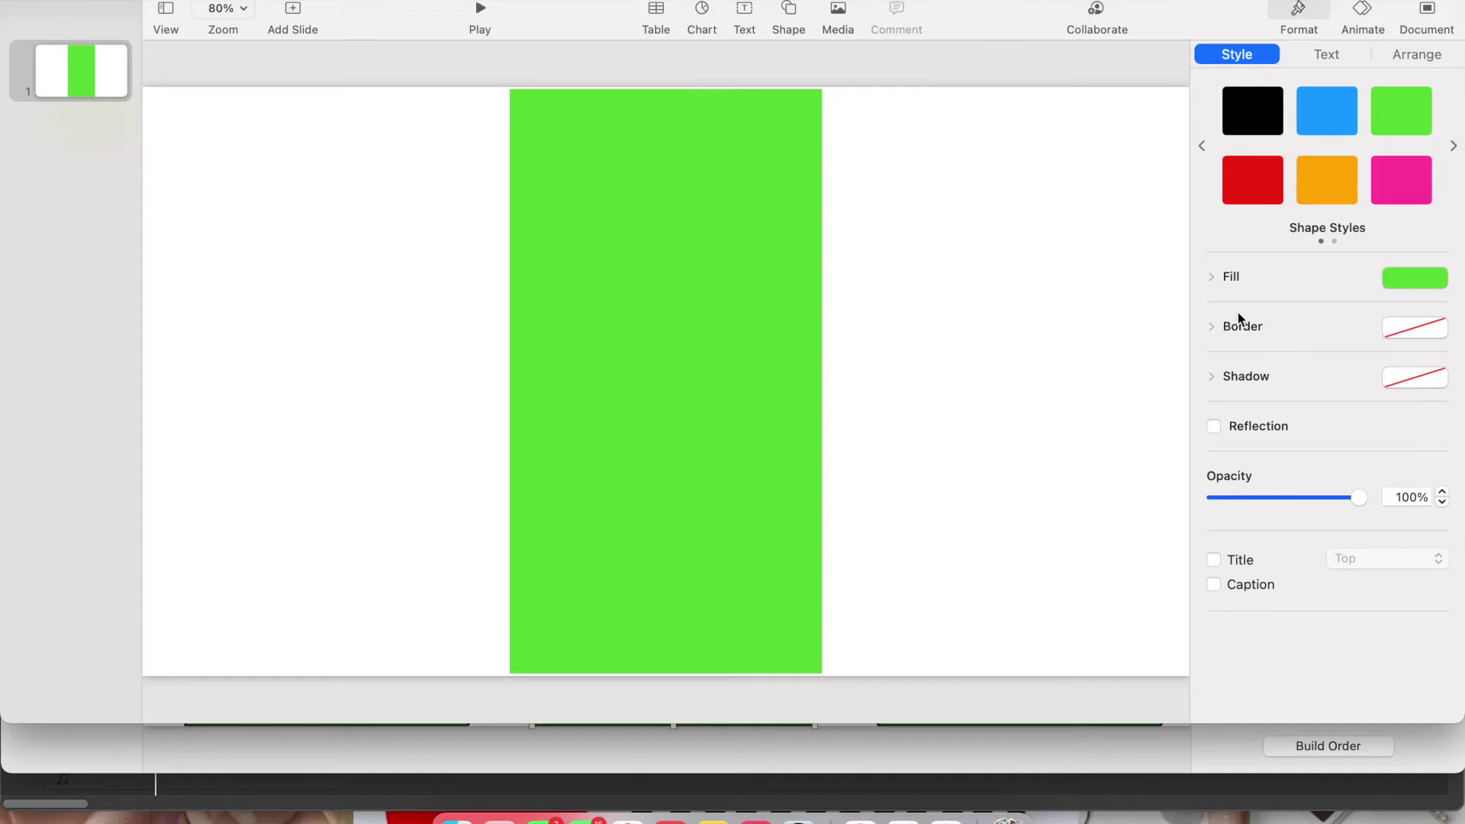
{"action": "left_click", "coordinate": [1242, 326]}
{"action": "left_click", "coordinate": [1371, 356]}
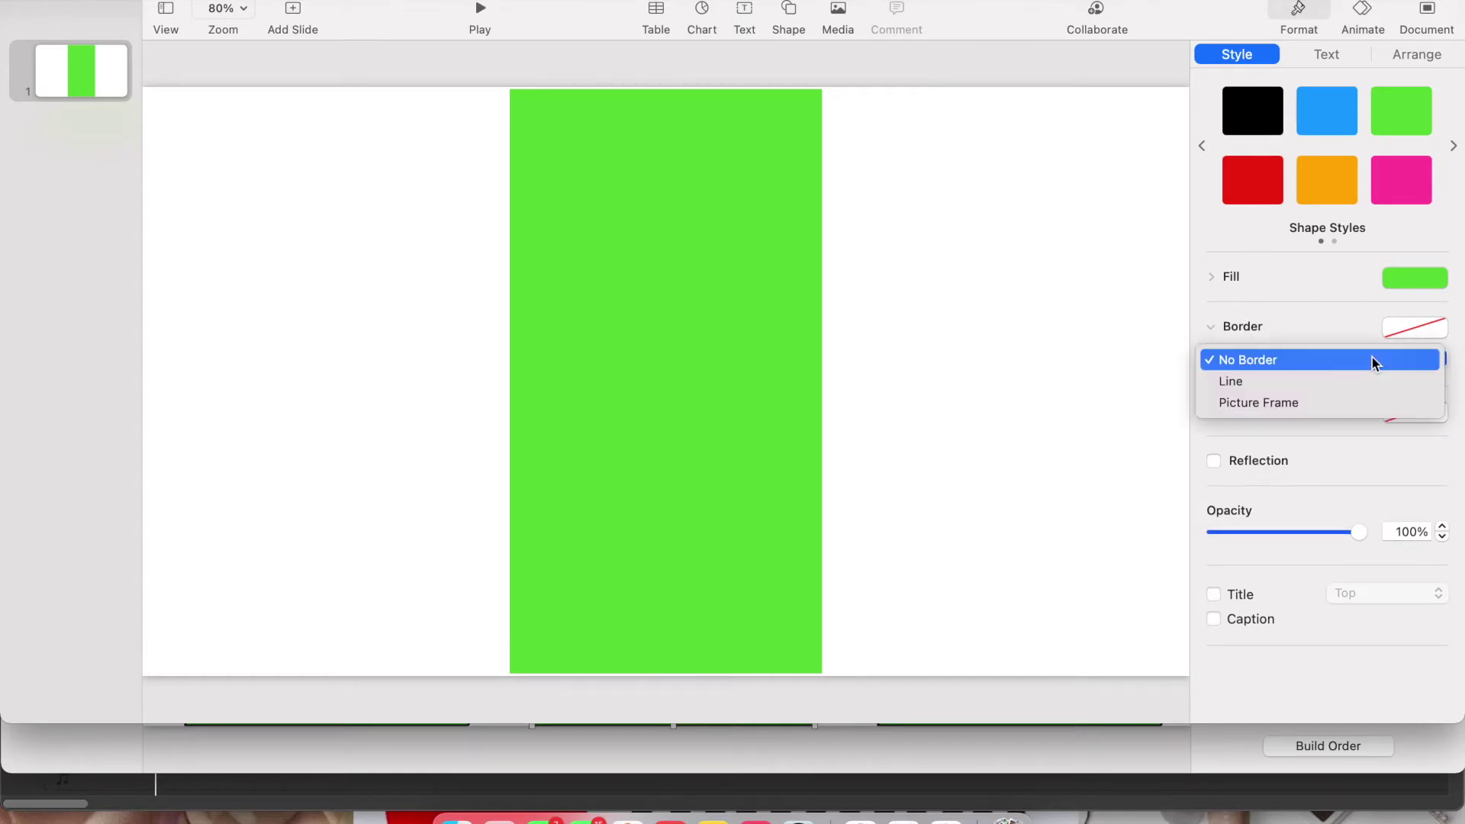
{"action": "left_click", "coordinate": [1368, 383]}
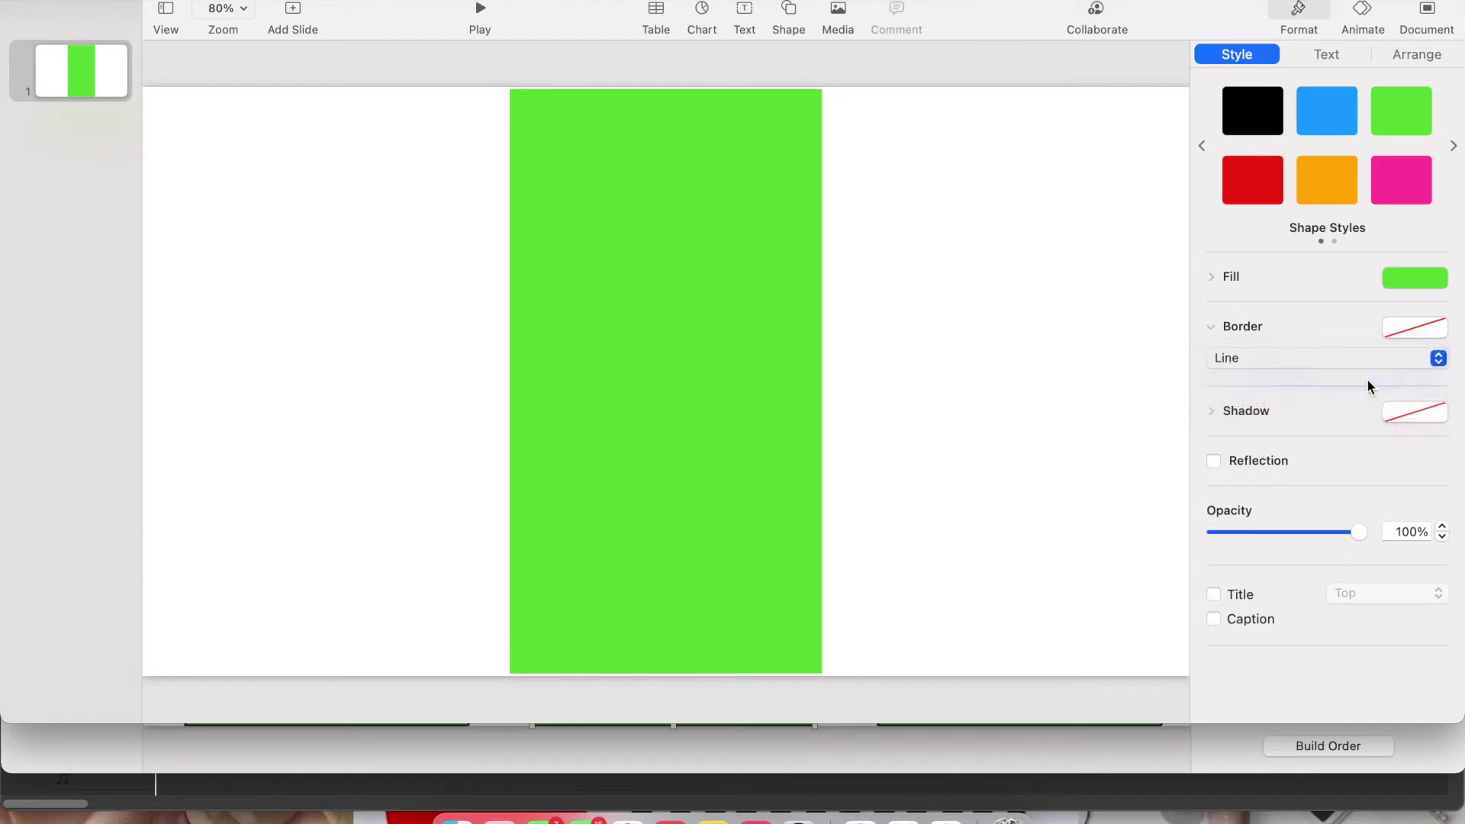
Try Picture Frame borders on the rectangle, including the rough black and rounded white frames, and return it to a Line border
{"action": "left_click", "coordinate": [1279, 364]}
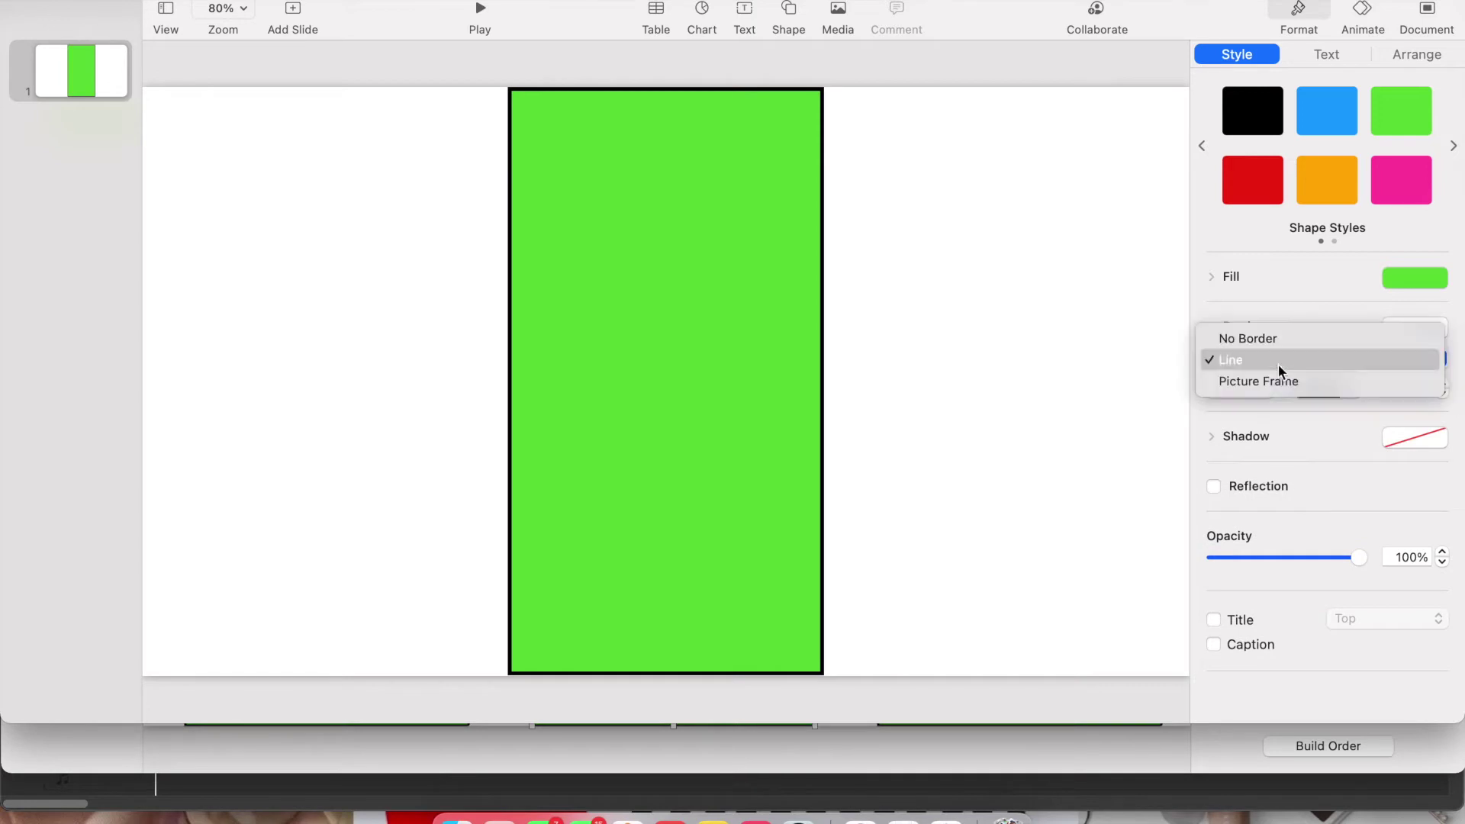
{"action": "left_click", "coordinate": [1280, 383]}
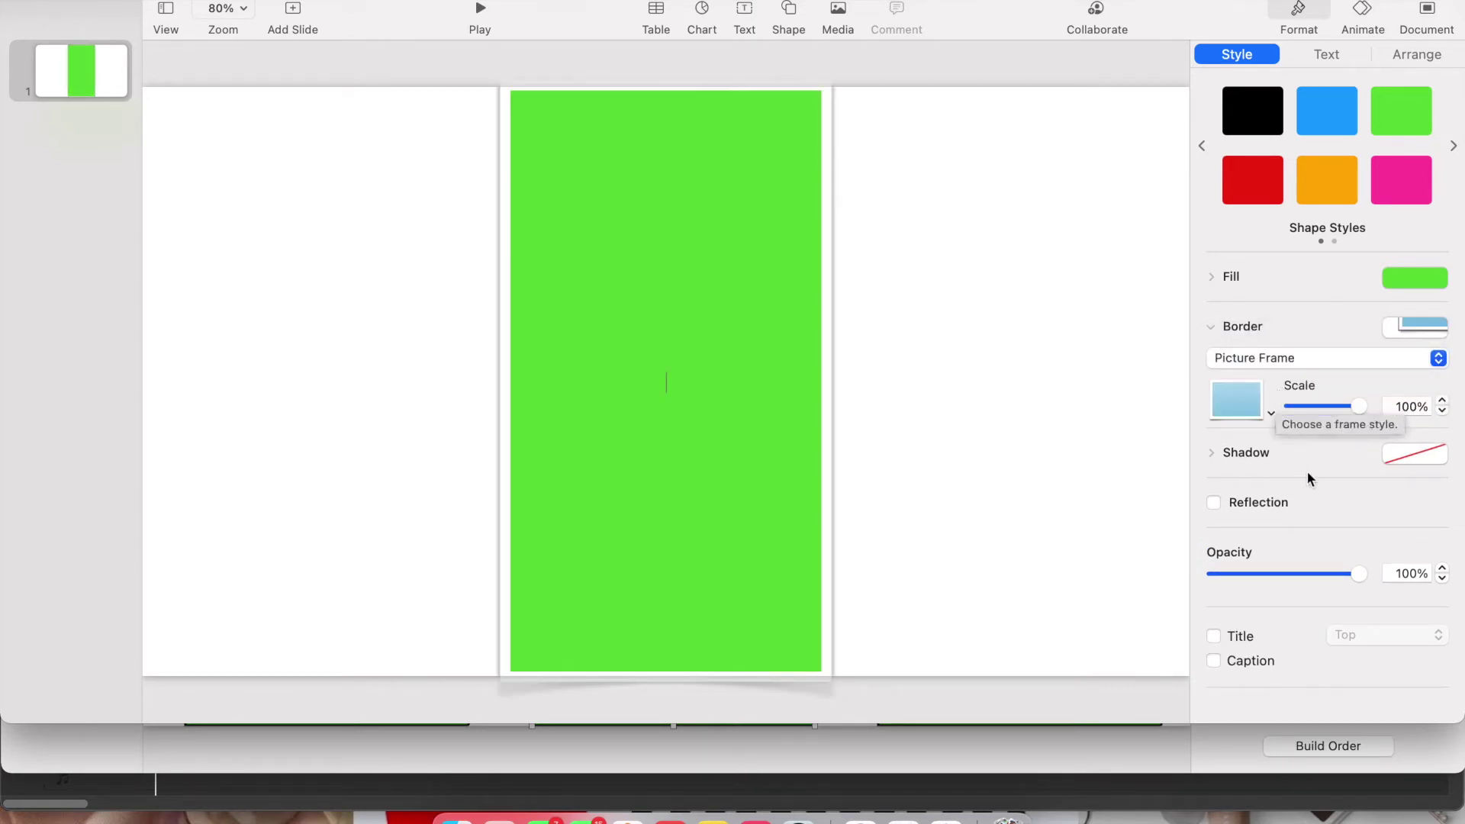
{"action": "left_click", "coordinate": [1244, 403]}
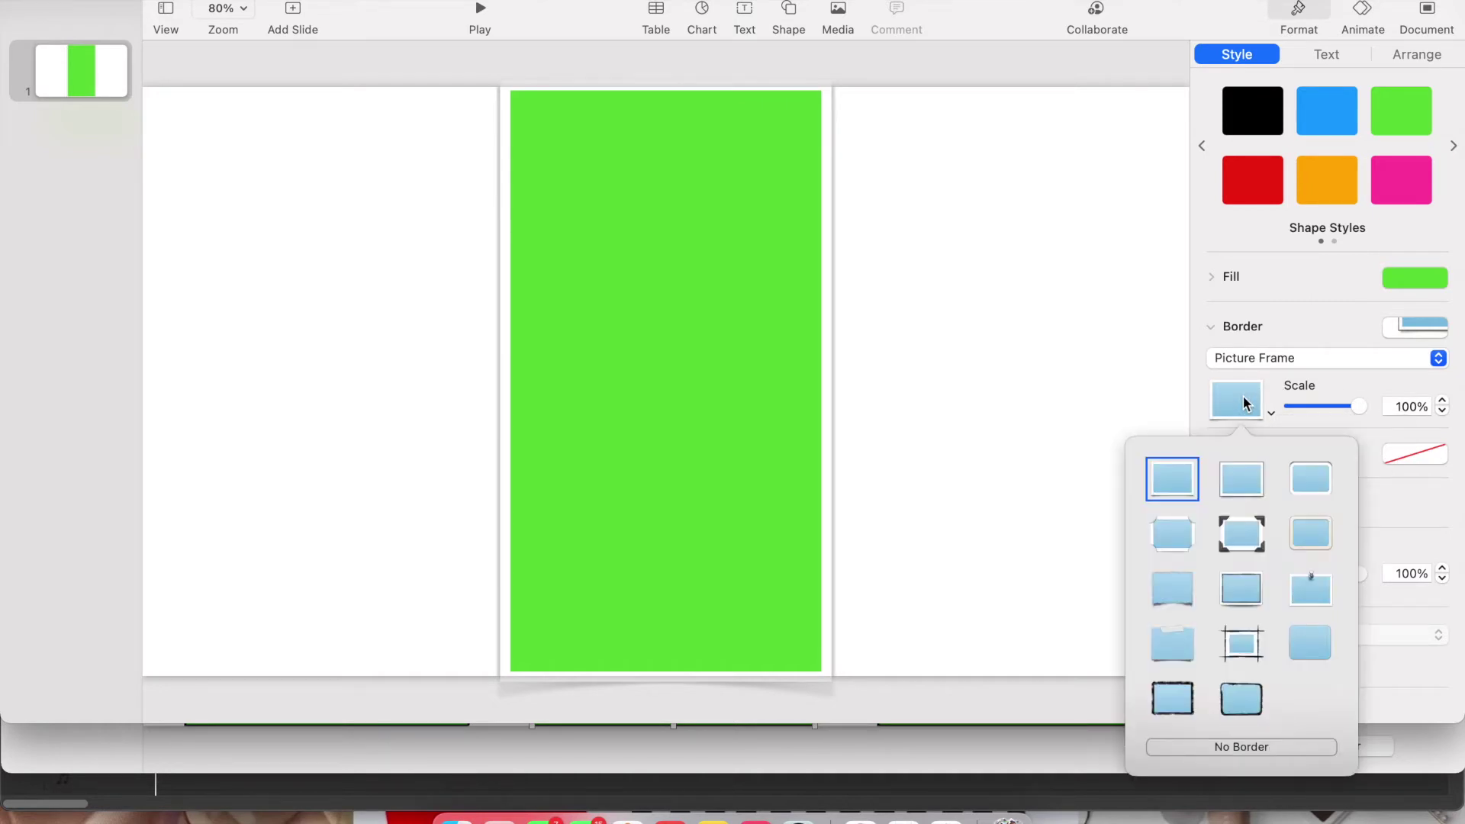
{"action": "left_click", "coordinate": [1241, 698]}
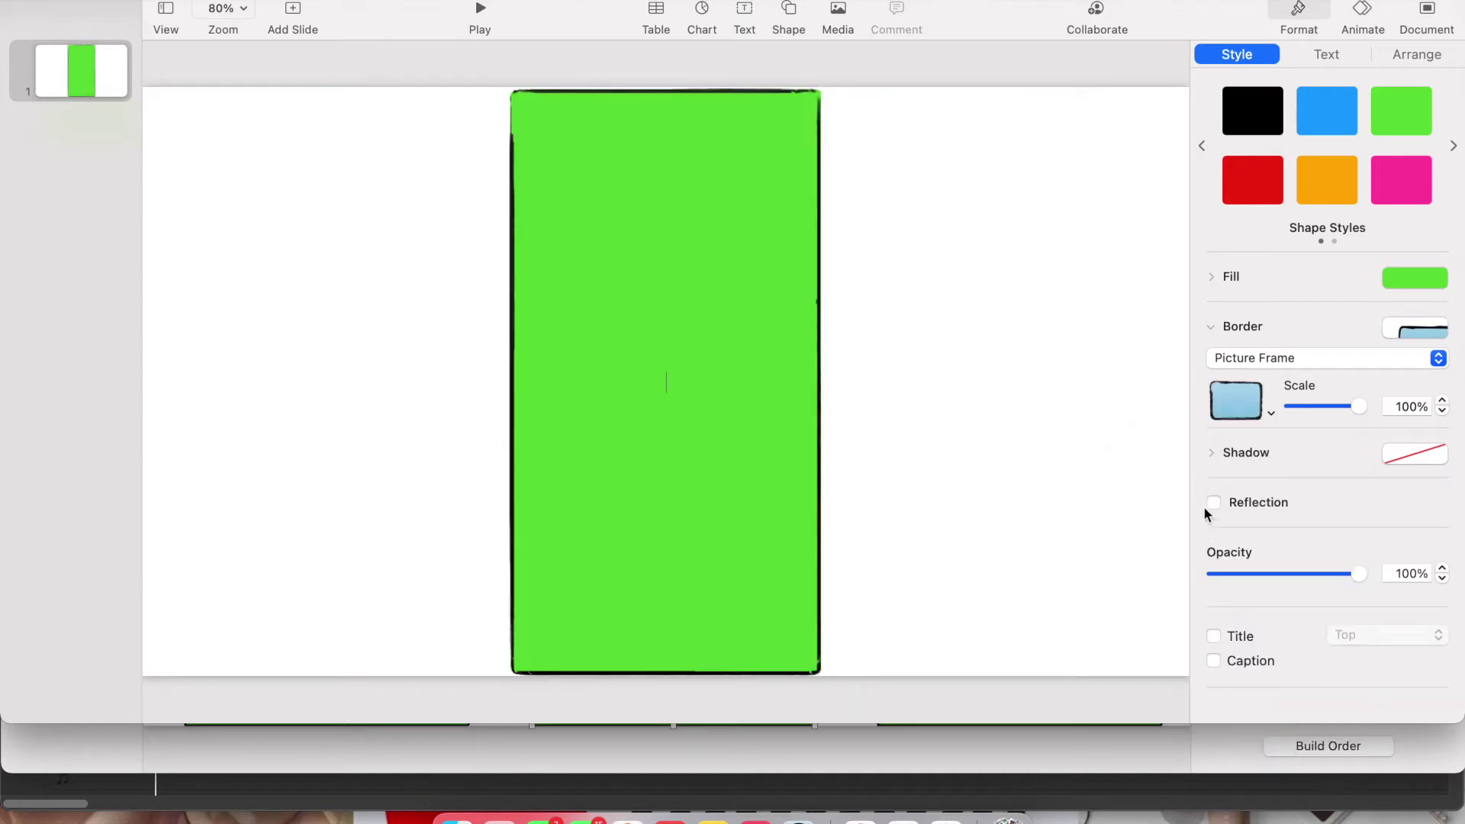
{"action": "left_click", "coordinate": [1221, 413]}
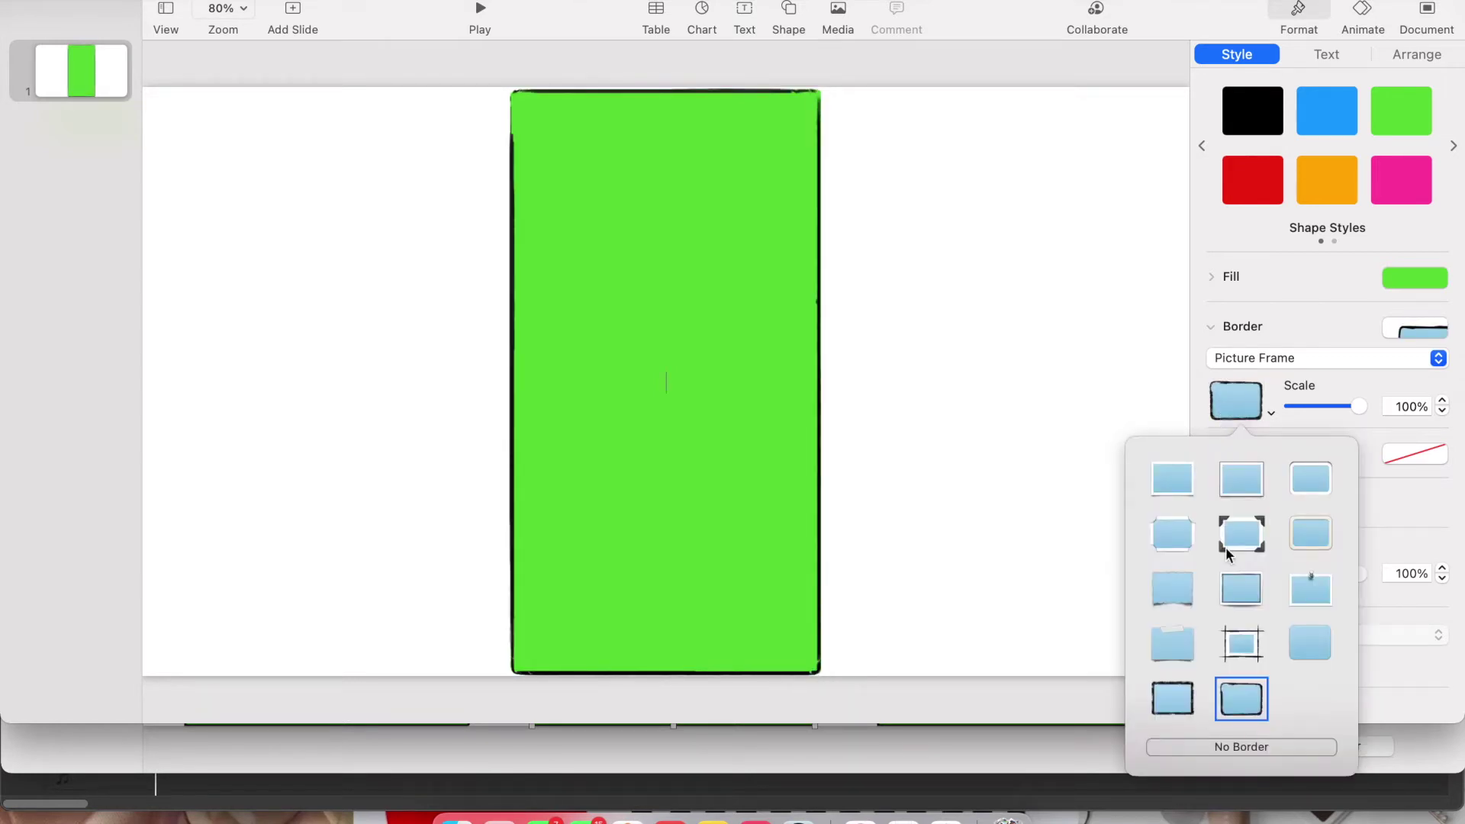
{"action": "left_click", "coordinate": [1307, 492]}
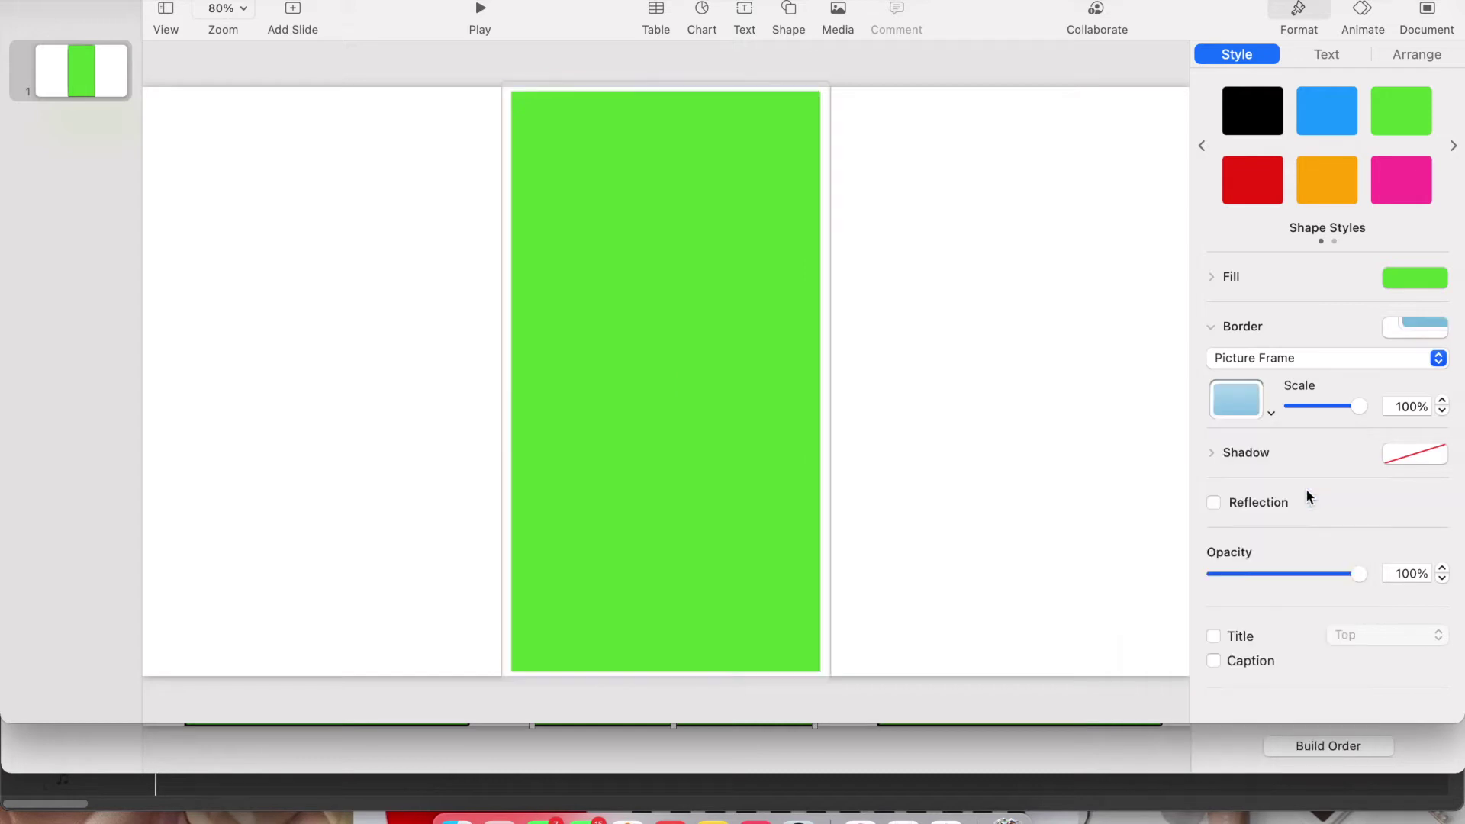
{"action": "left_click", "coordinate": [1268, 369]}
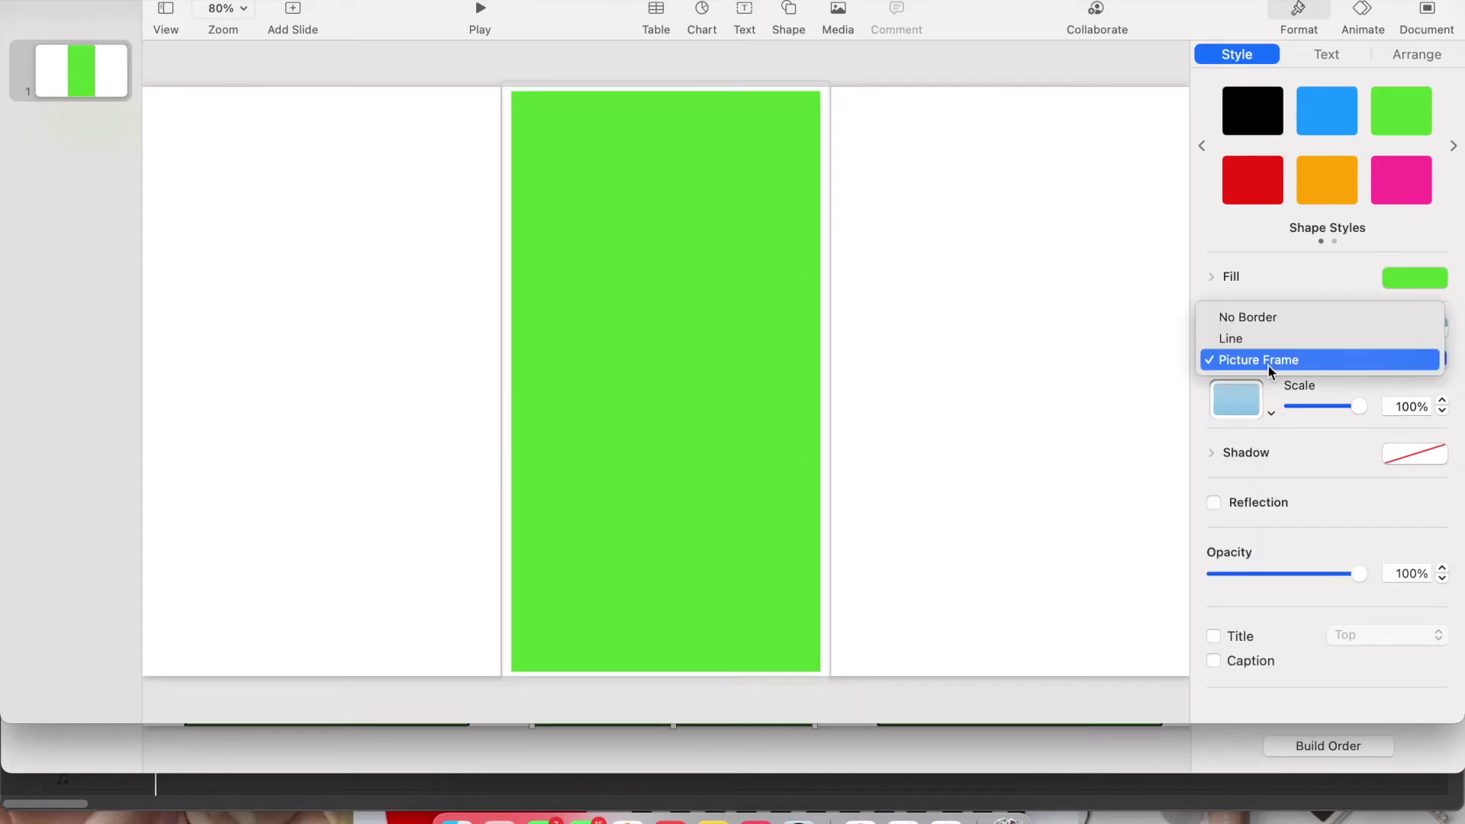
{"action": "left_click", "coordinate": [1266, 345]}
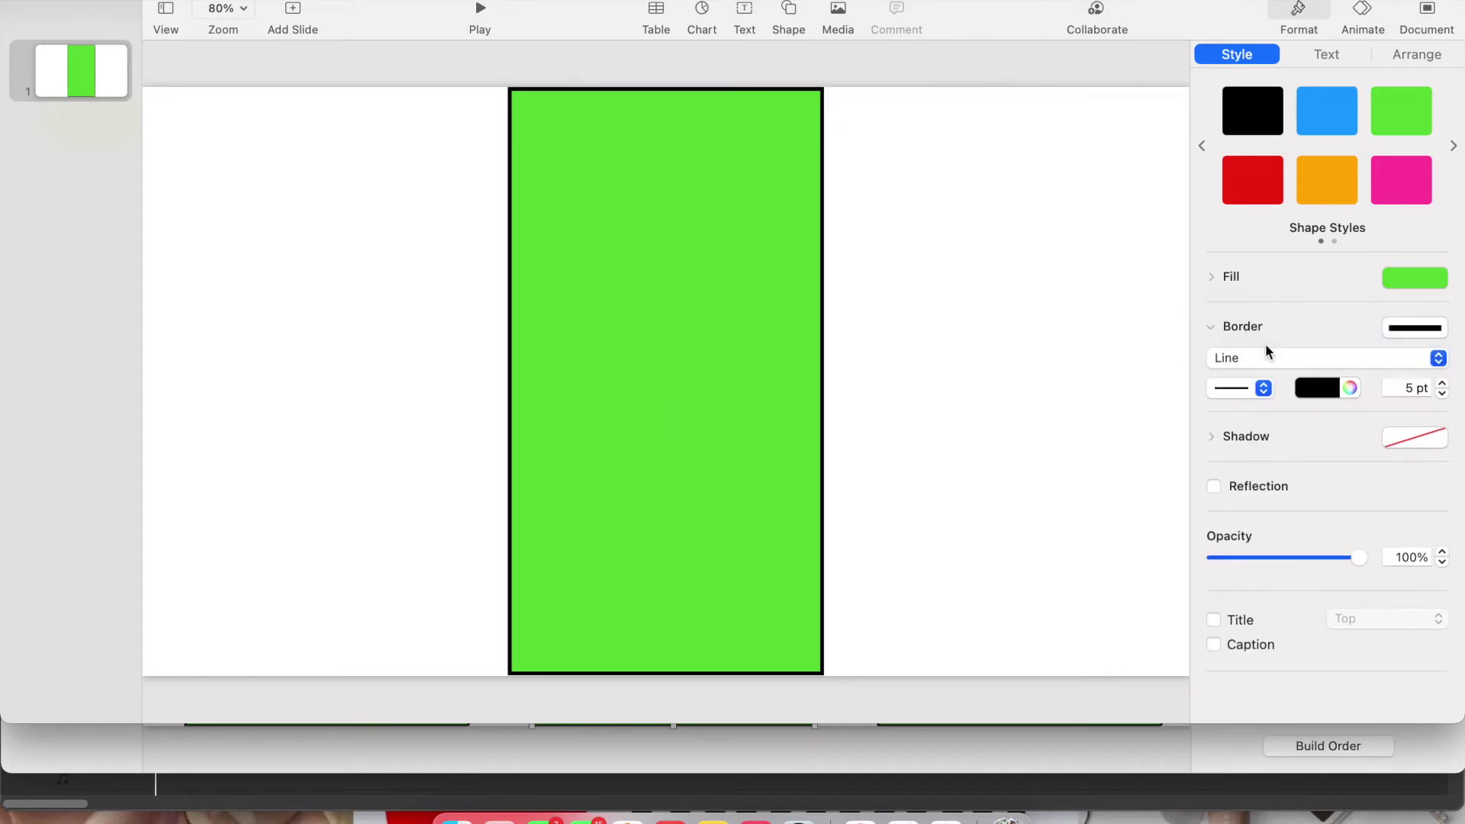
Try the dotted, chalk, rough brush, knobbed and long-dash line styles on the rectangle's border, and return it to the solid line
{"action": "left_click", "coordinate": [1263, 390]}
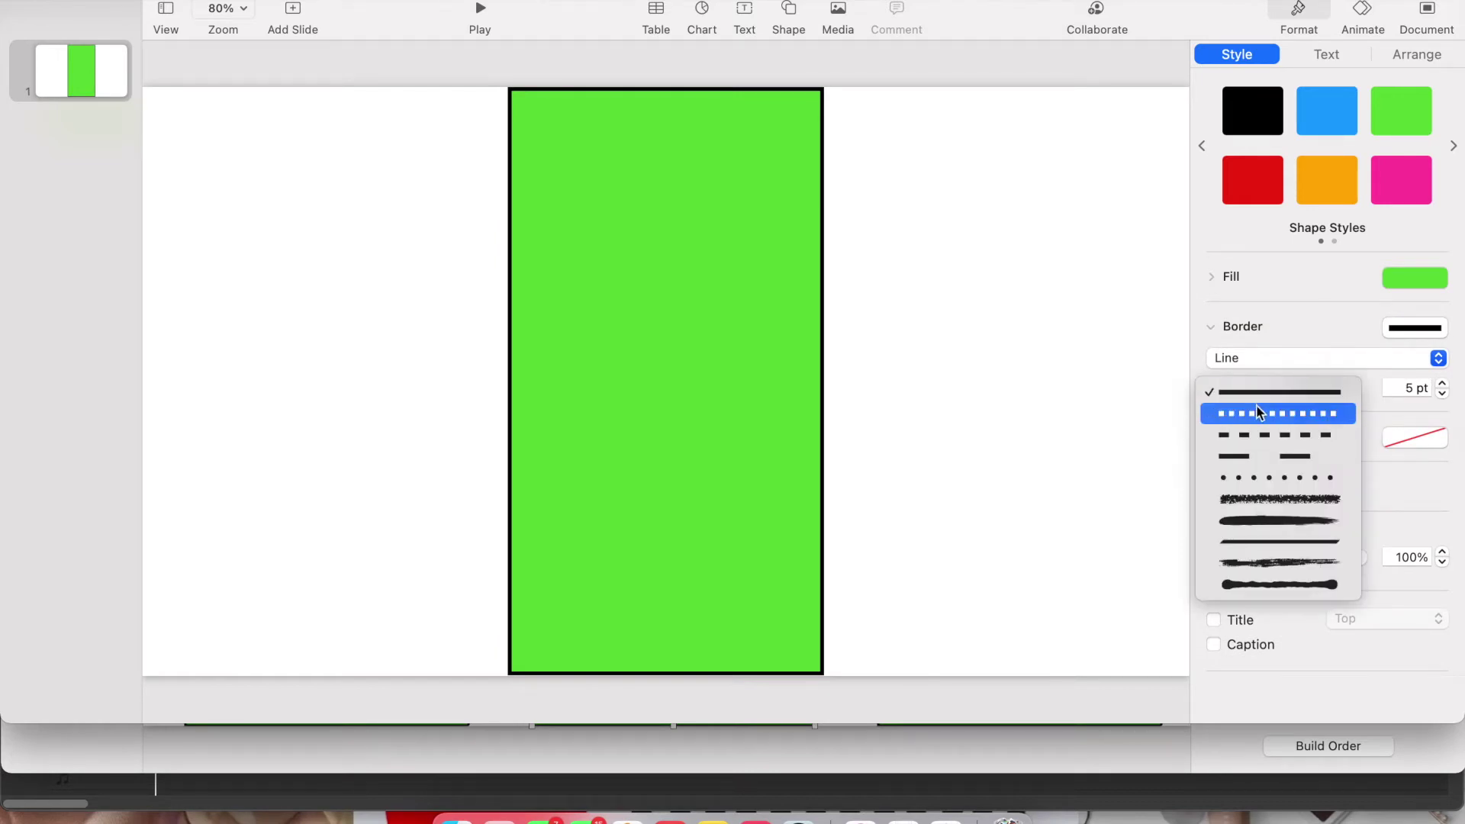
{"action": "left_click", "coordinate": [1256, 409]}
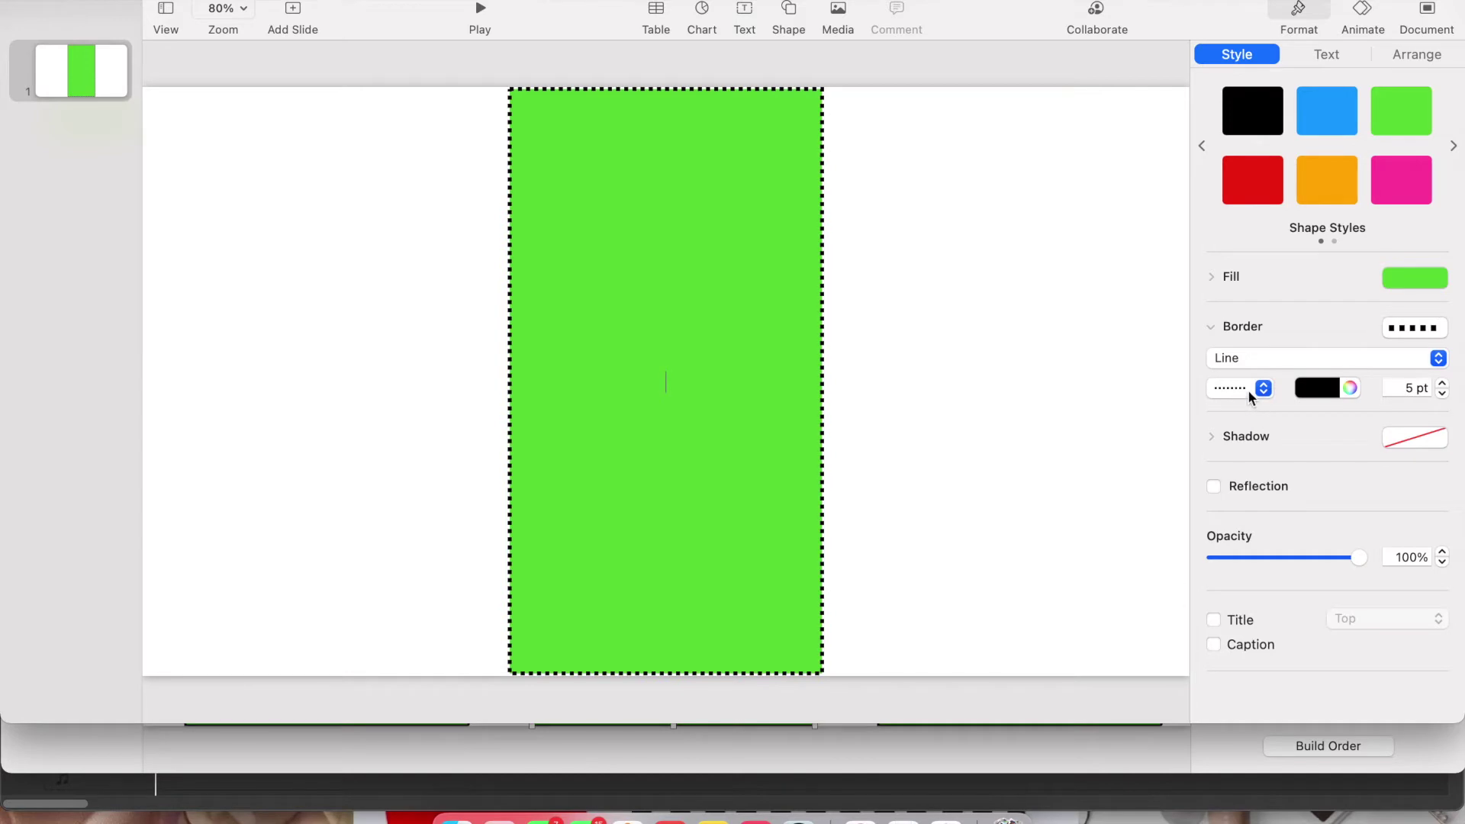
{"action": "left_click", "coordinate": [1263, 389]}
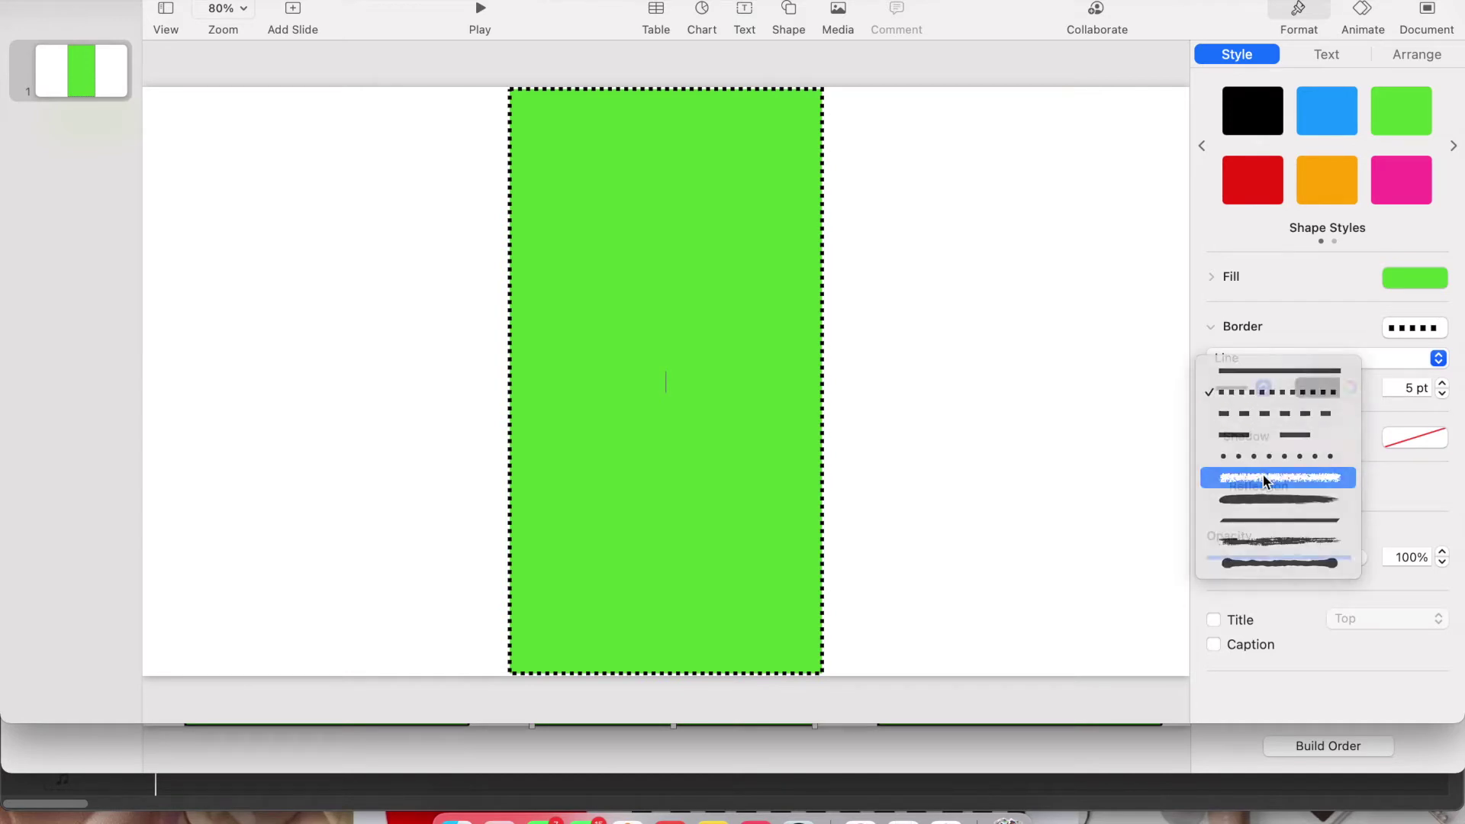
{"action": "left_click", "coordinate": [1264, 478]}
{"action": "left_click", "coordinate": [1263, 389]}
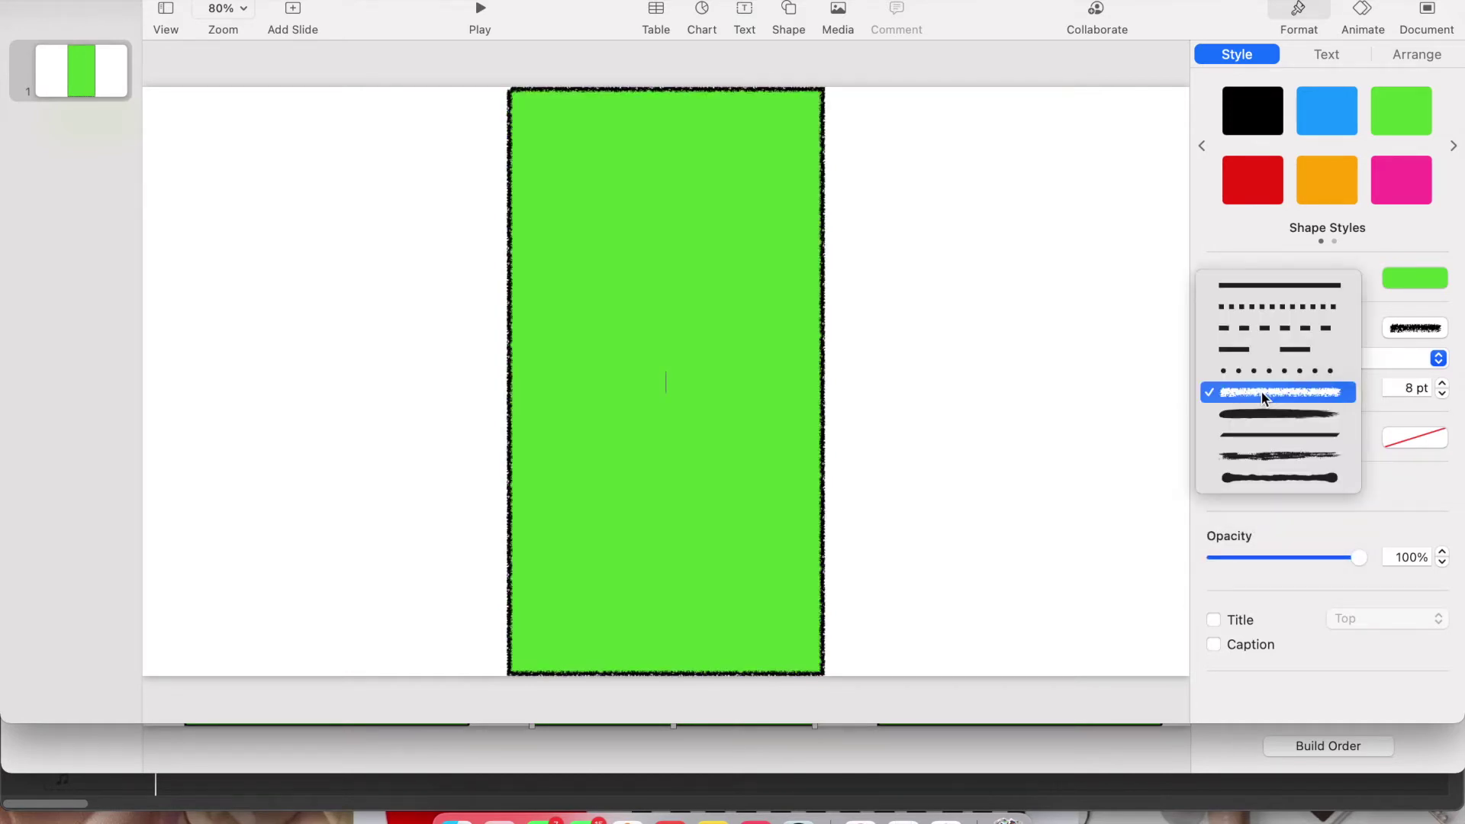
{"action": "left_click", "coordinate": [1272, 455]}
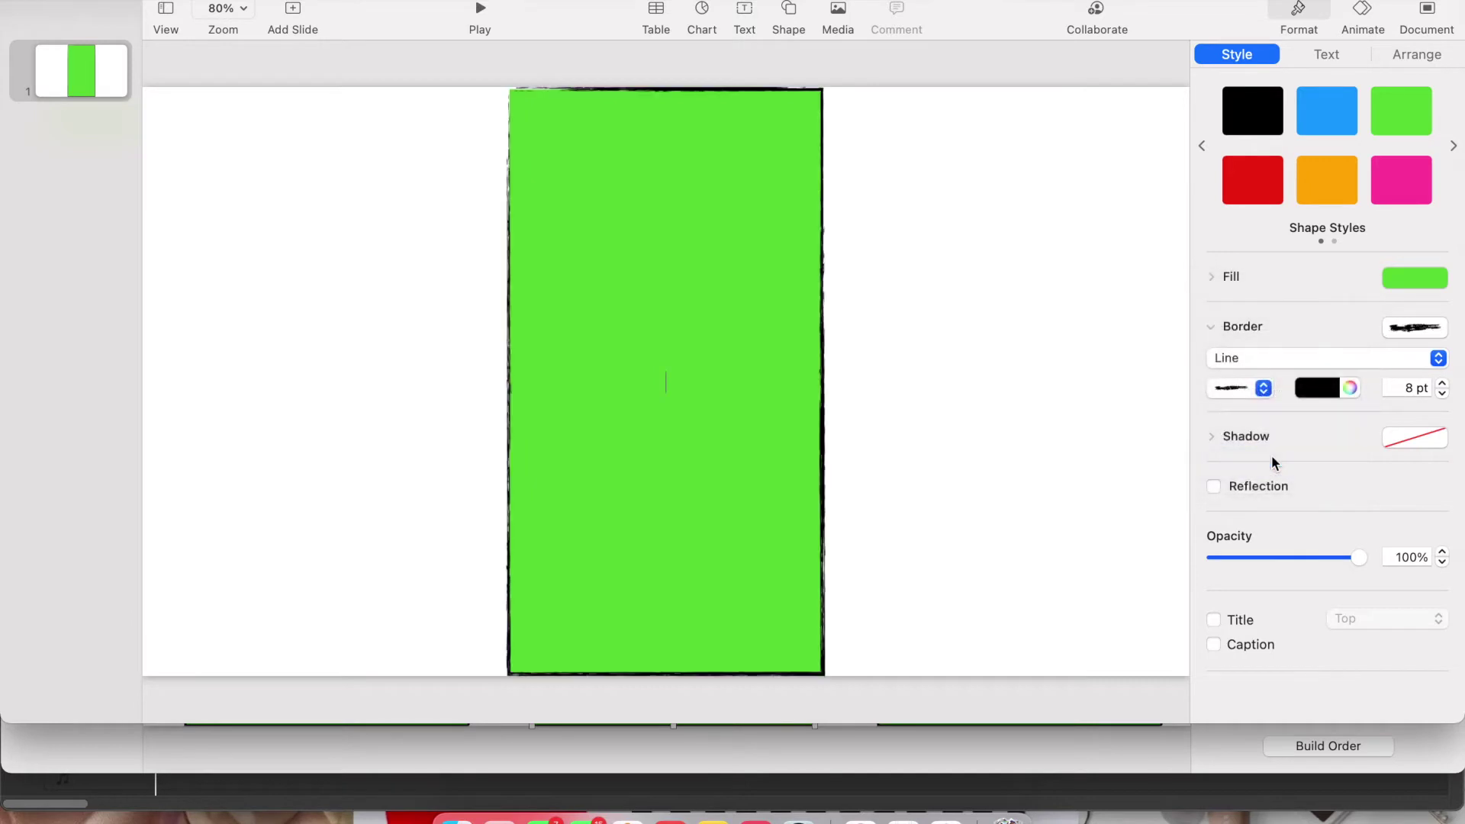
{"action": "left_click", "coordinate": [1242, 386]}
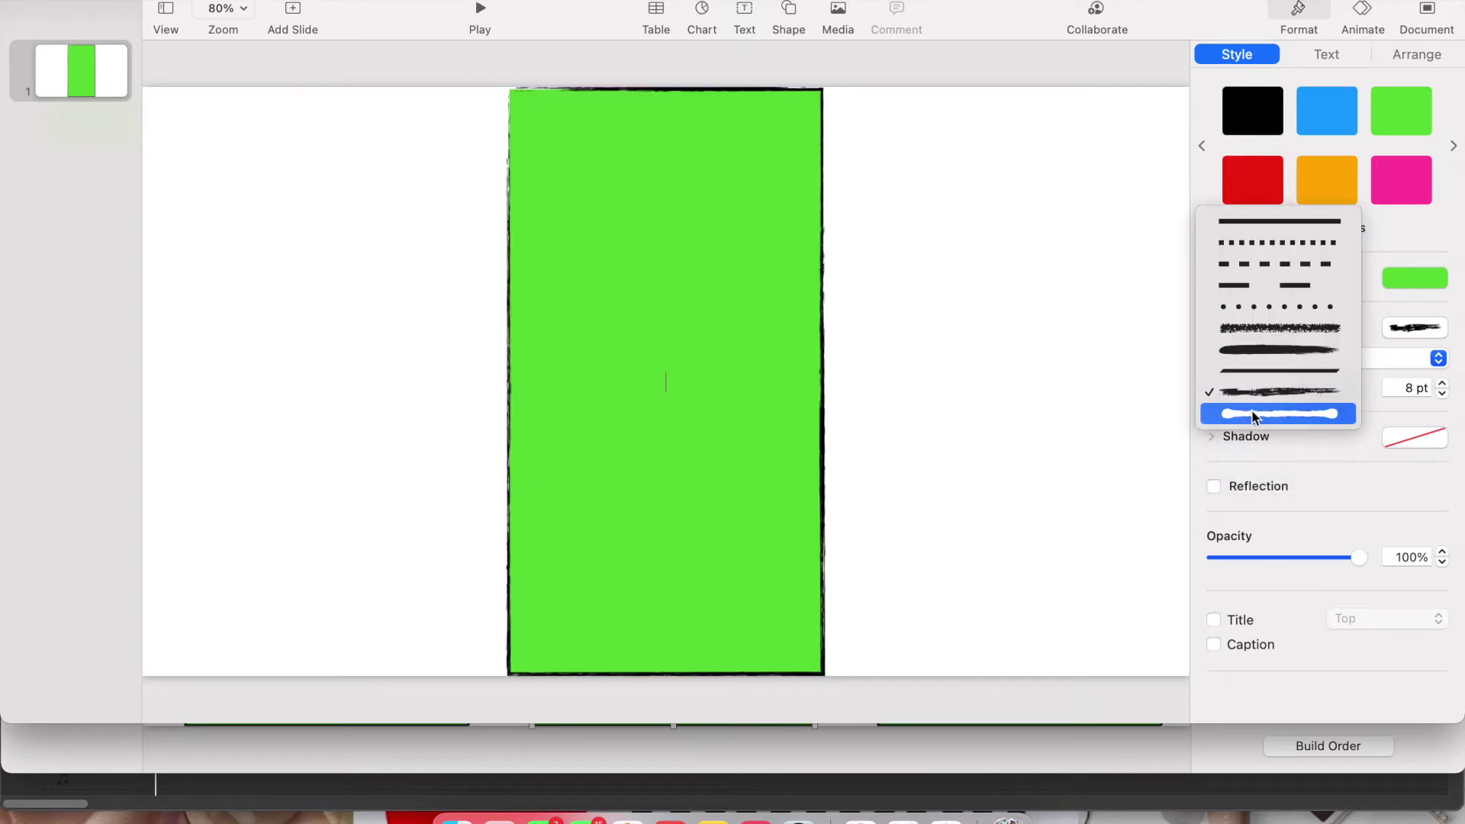
{"action": "left_click", "coordinate": [1251, 412]}
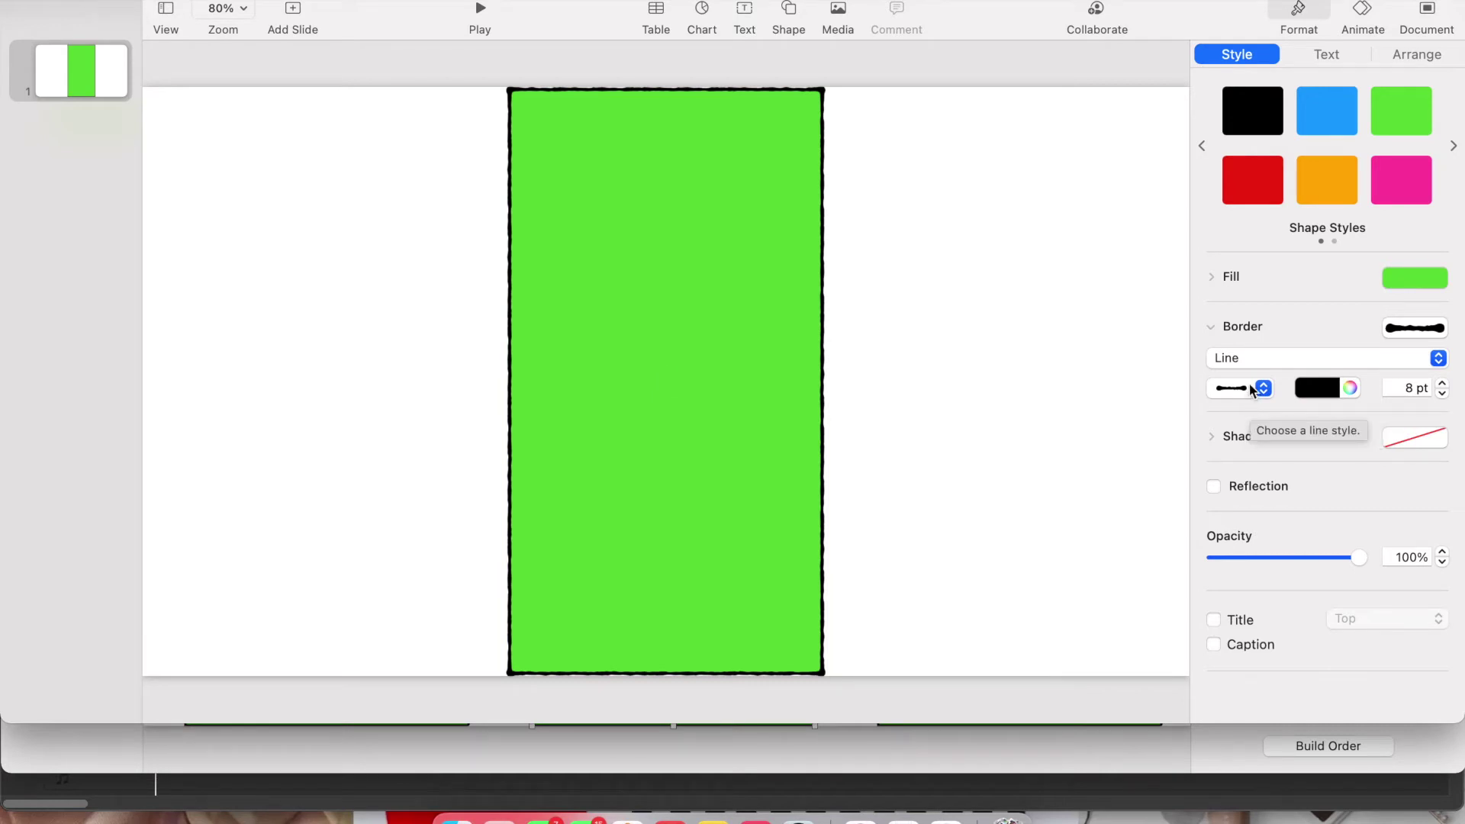
{"action": "left_click", "coordinate": [1250, 389]}
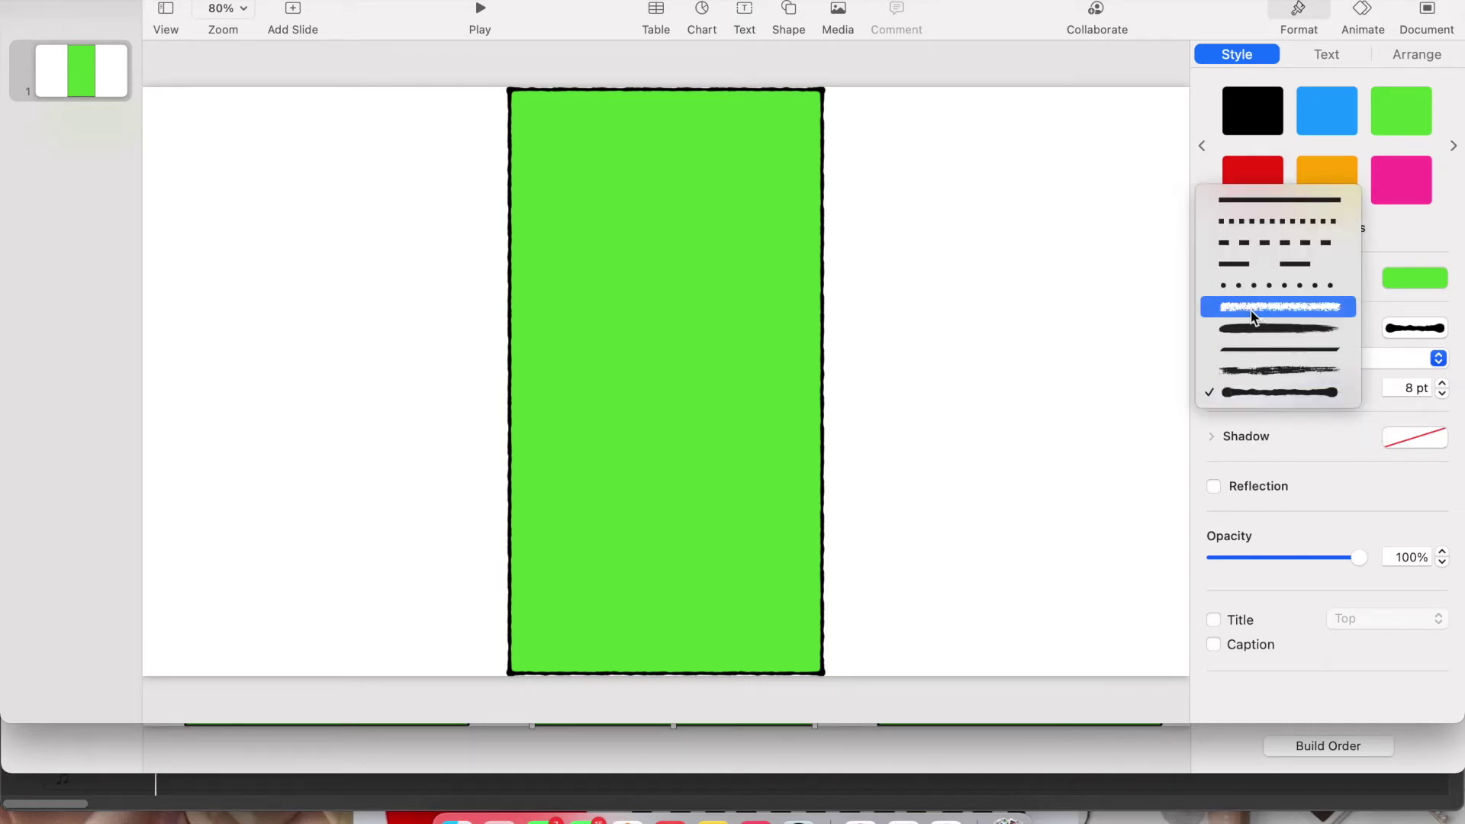
{"action": "left_click", "coordinate": [1249, 268]}
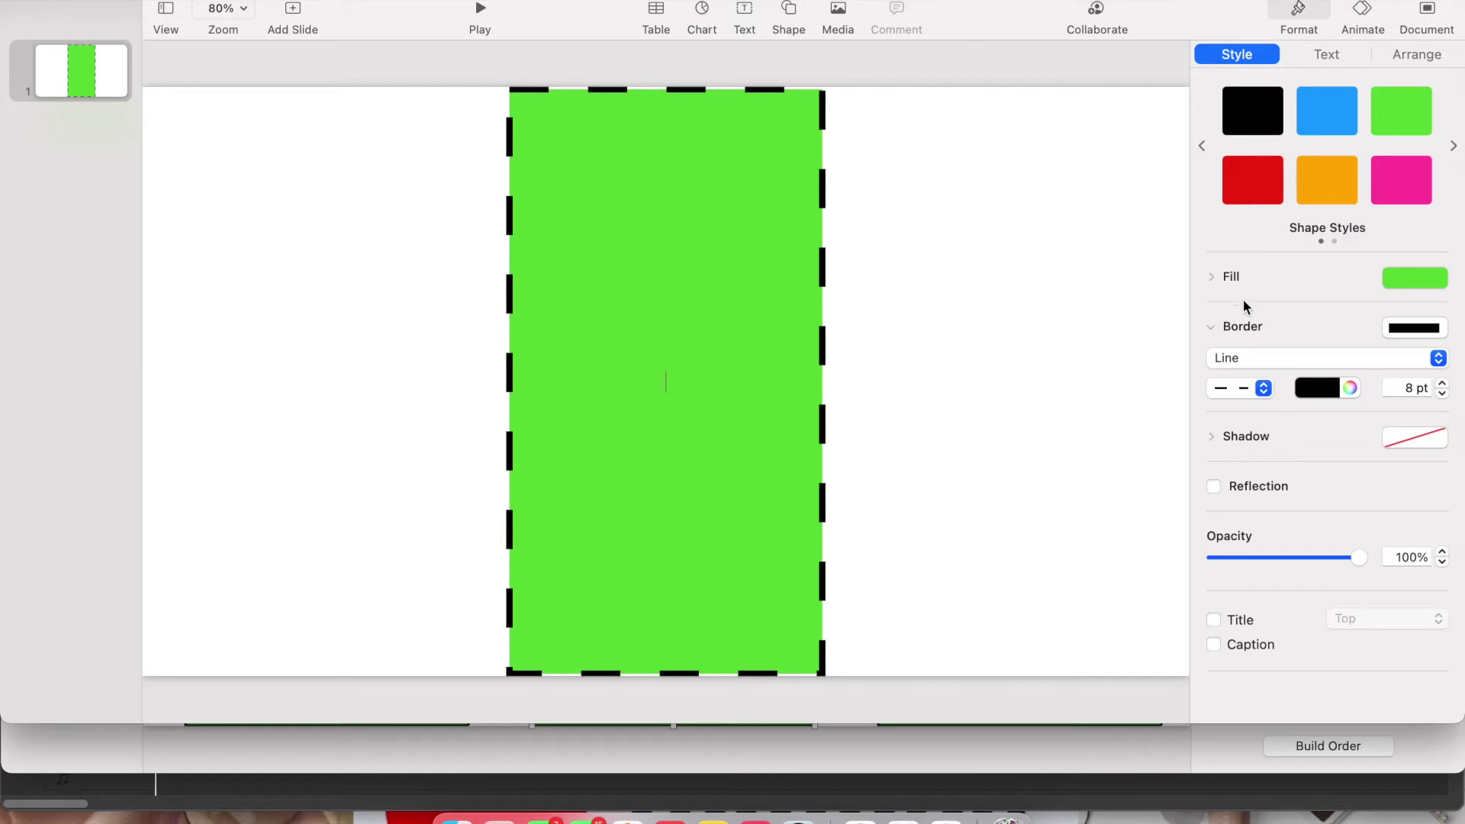
{"action": "left_click", "coordinate": [1250, 389]}
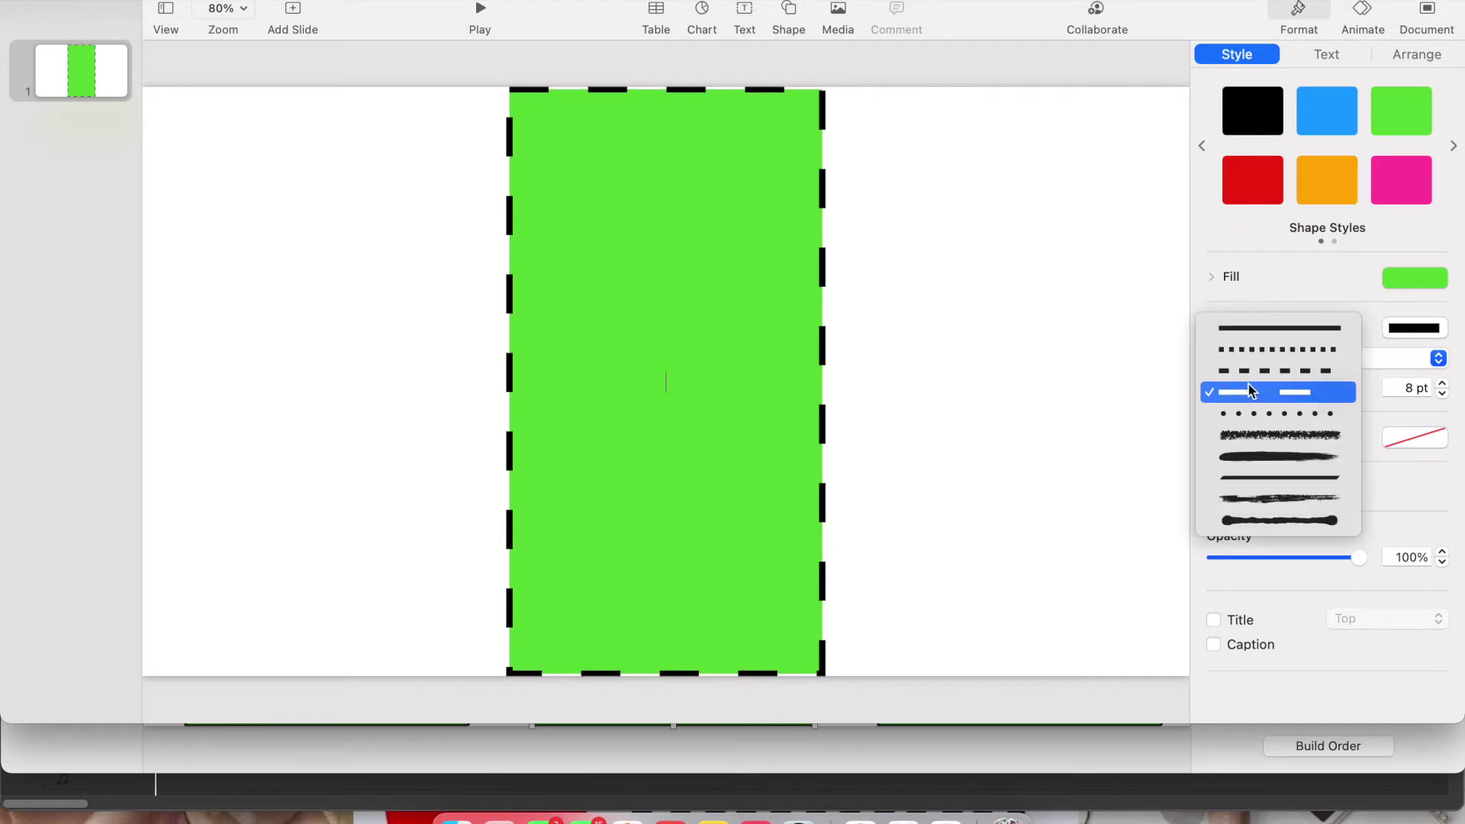
{"action": "left_click", "coordinate": [1251, 333]}
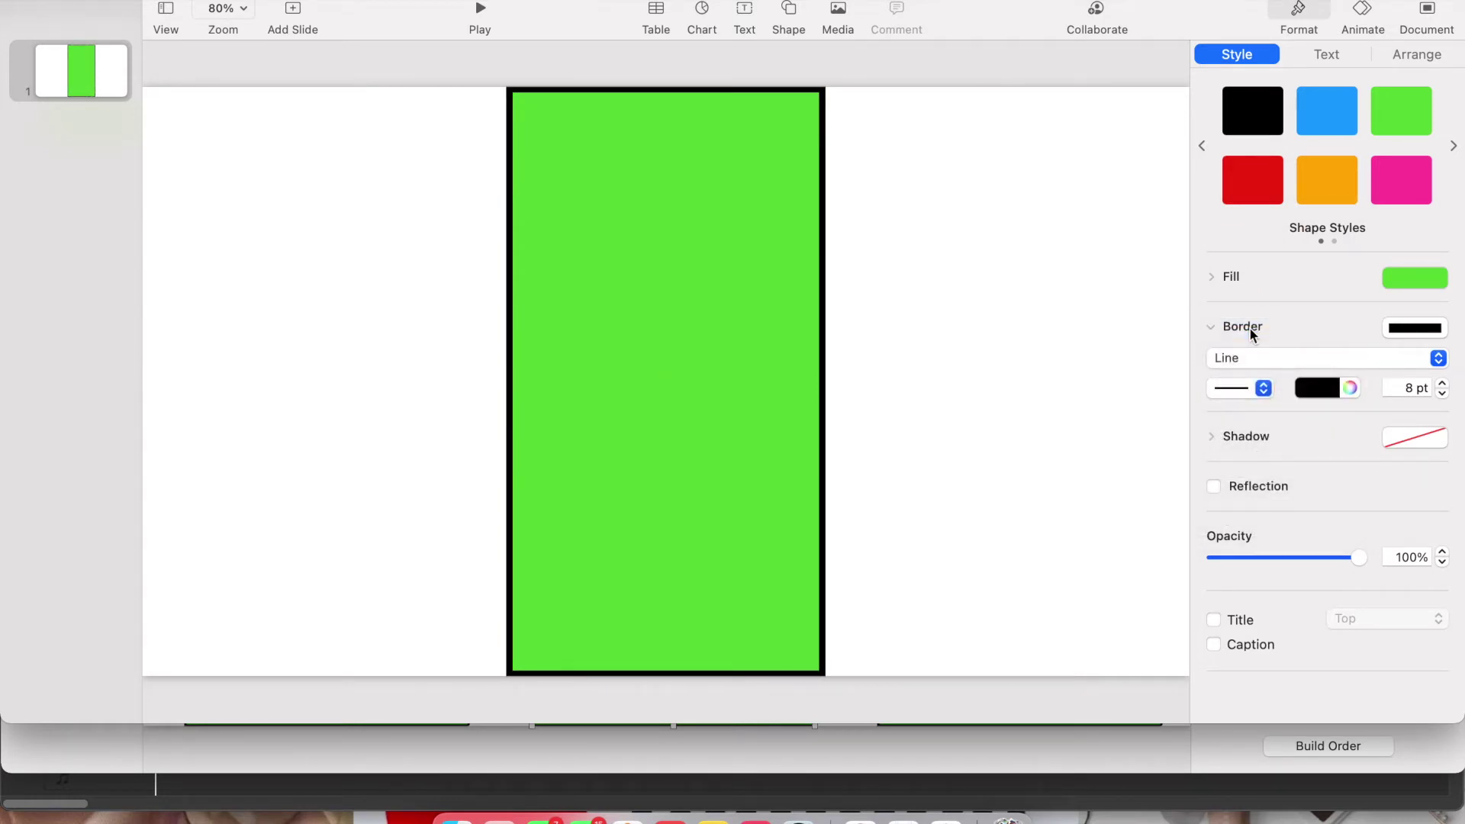
Set the rectangle's solid border width to 4 pt and deselect the rectangle
{"action": "left_click", "coordinate": [1442, 394]}
{"action": "left_click", "coordinate": [1442, 395]}
{"action": "left_click", "coordinate": [1443, 395]}
{"action": "left_click", "coordinate": [1442, 395]}
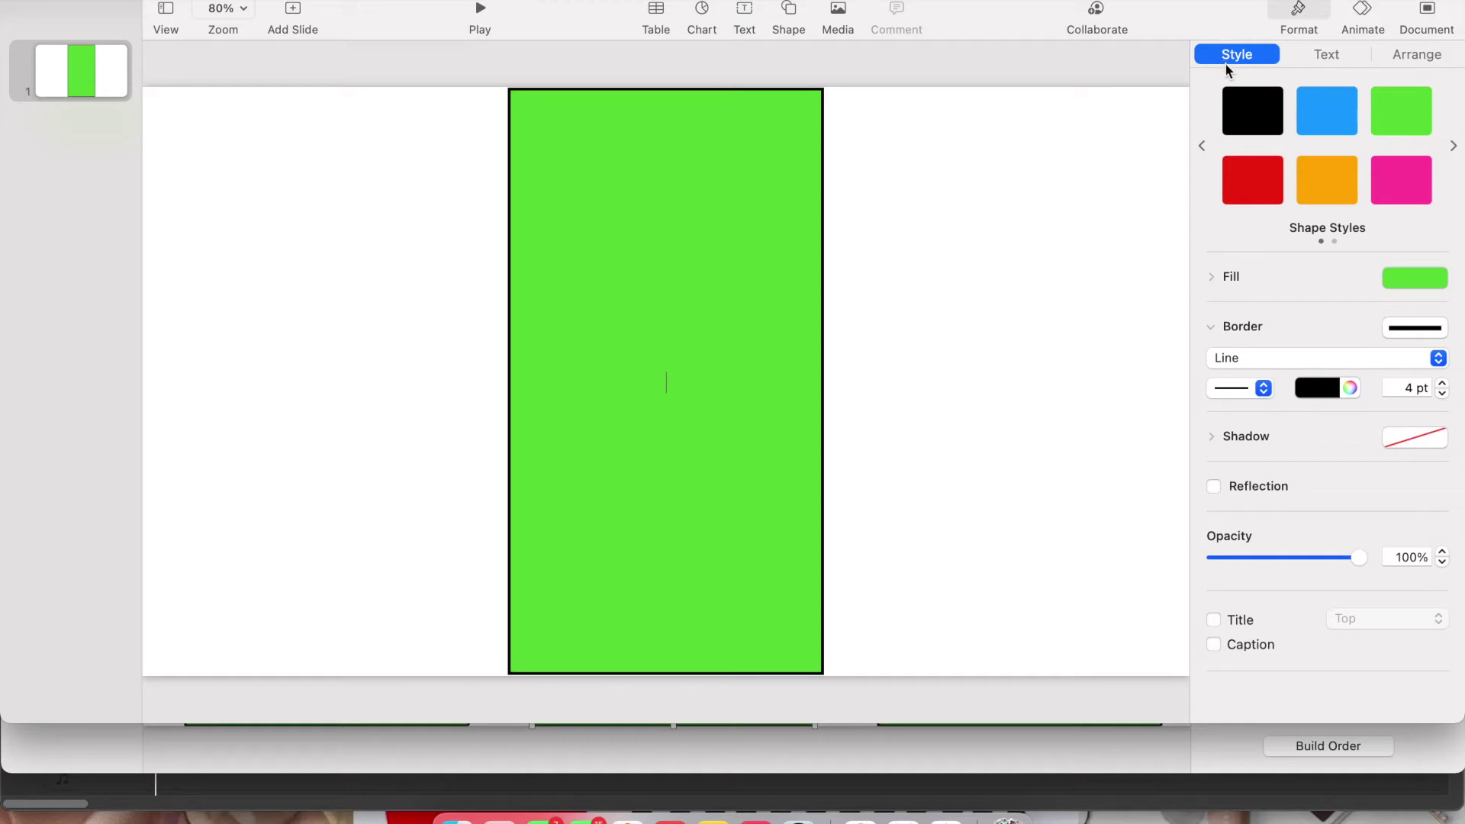
{"action": "left_click", "coordinate": [1129, 107]}
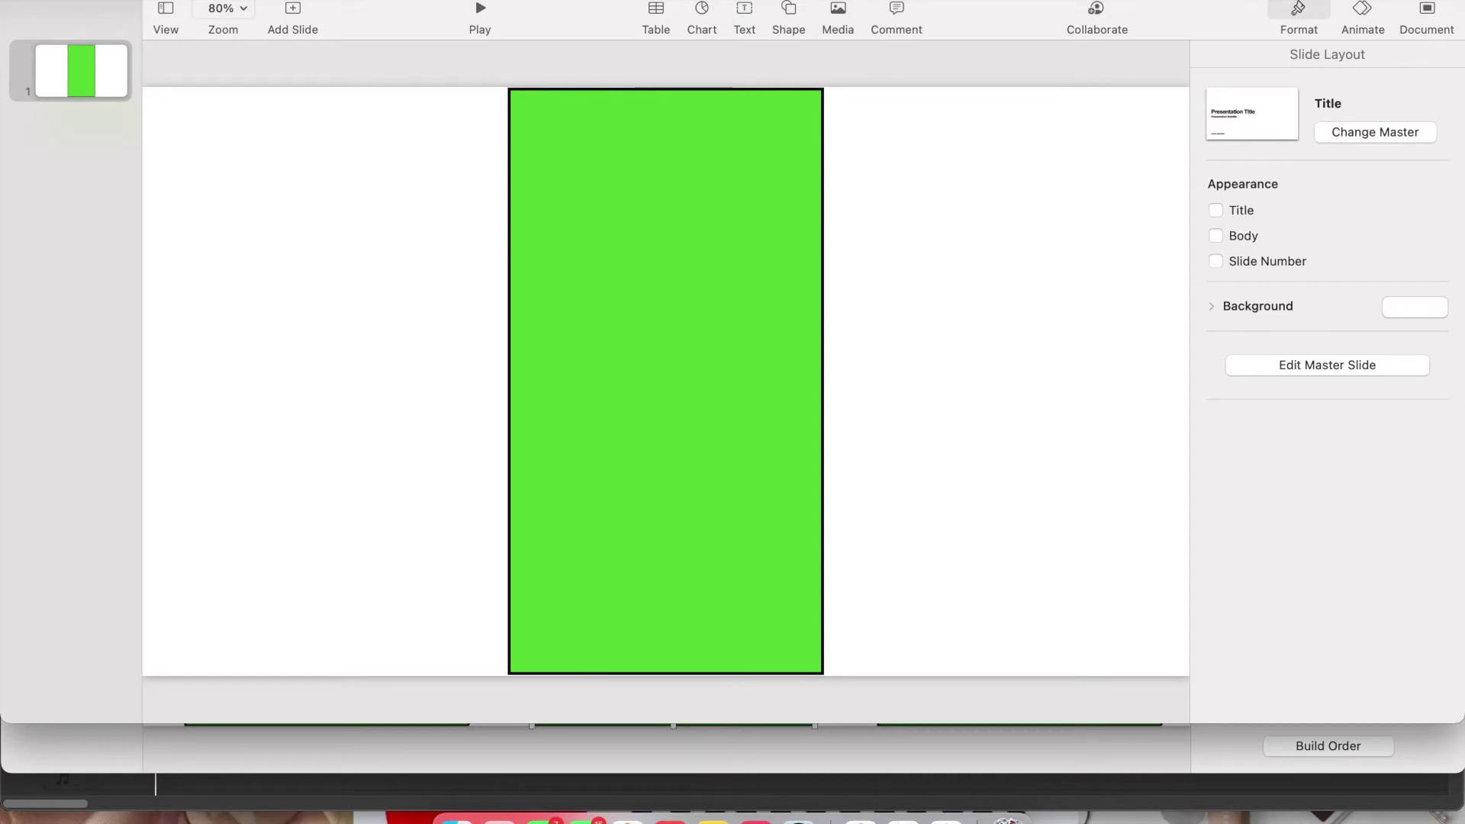
Export the presentation as a PDF with Best image quality, named test 3, to the Desktop
{"action": "left_click", "coordinate": [134, 0]}
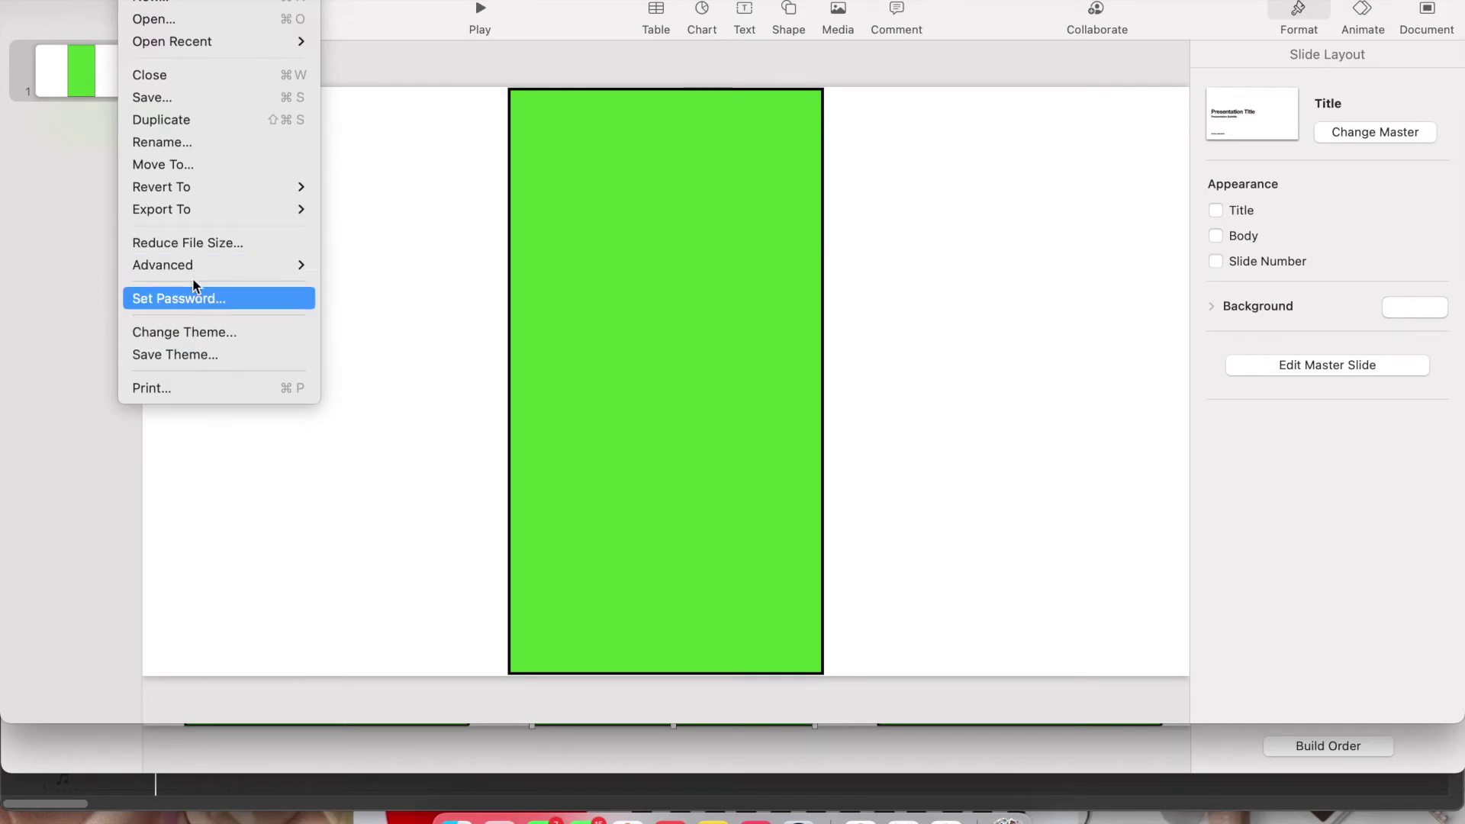
{"action": "mouse_move", "coordinate": [198, 212]}
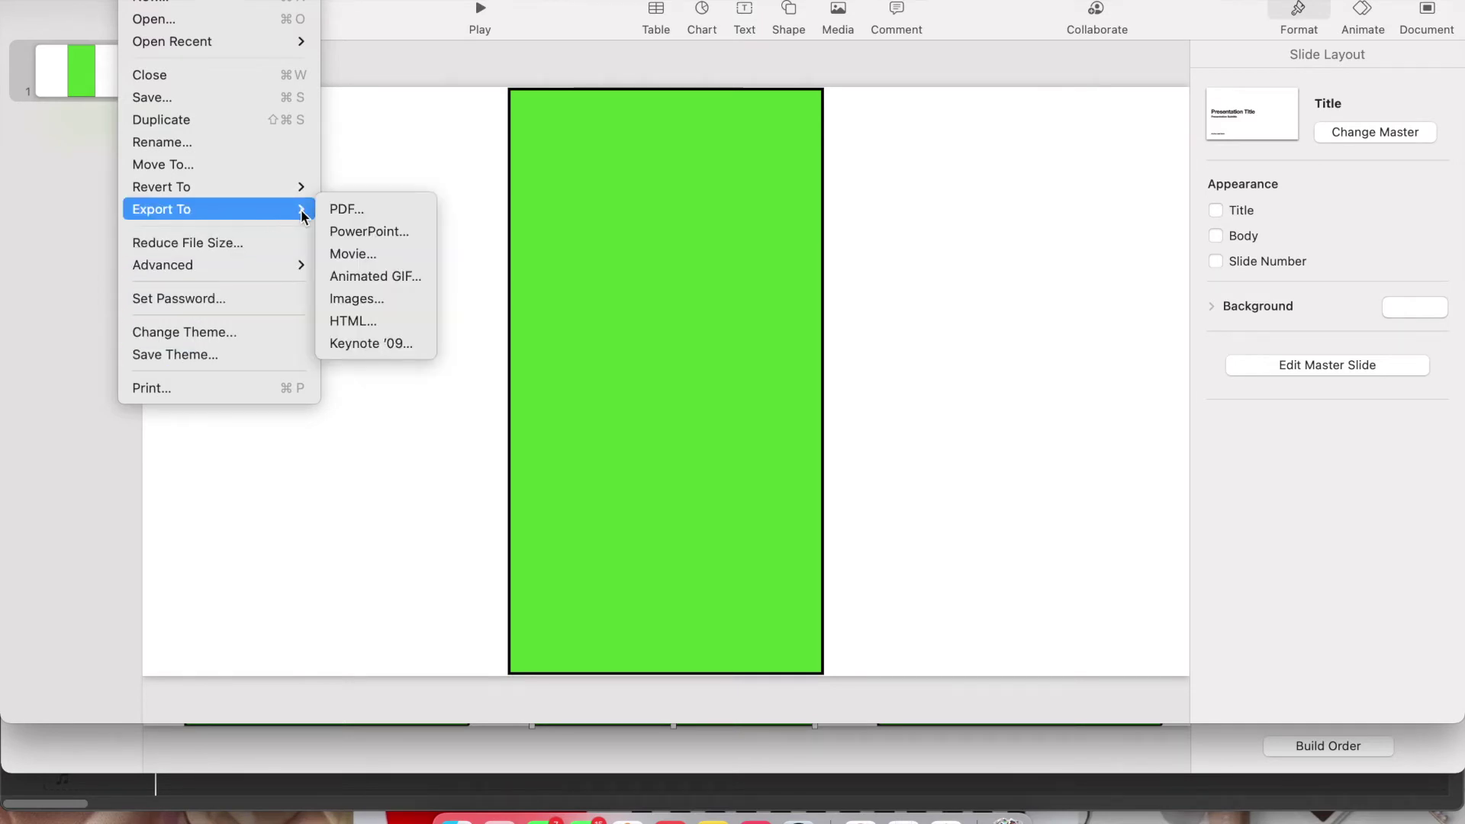
{"action": "left_click", "coordinate": [341, 213]}
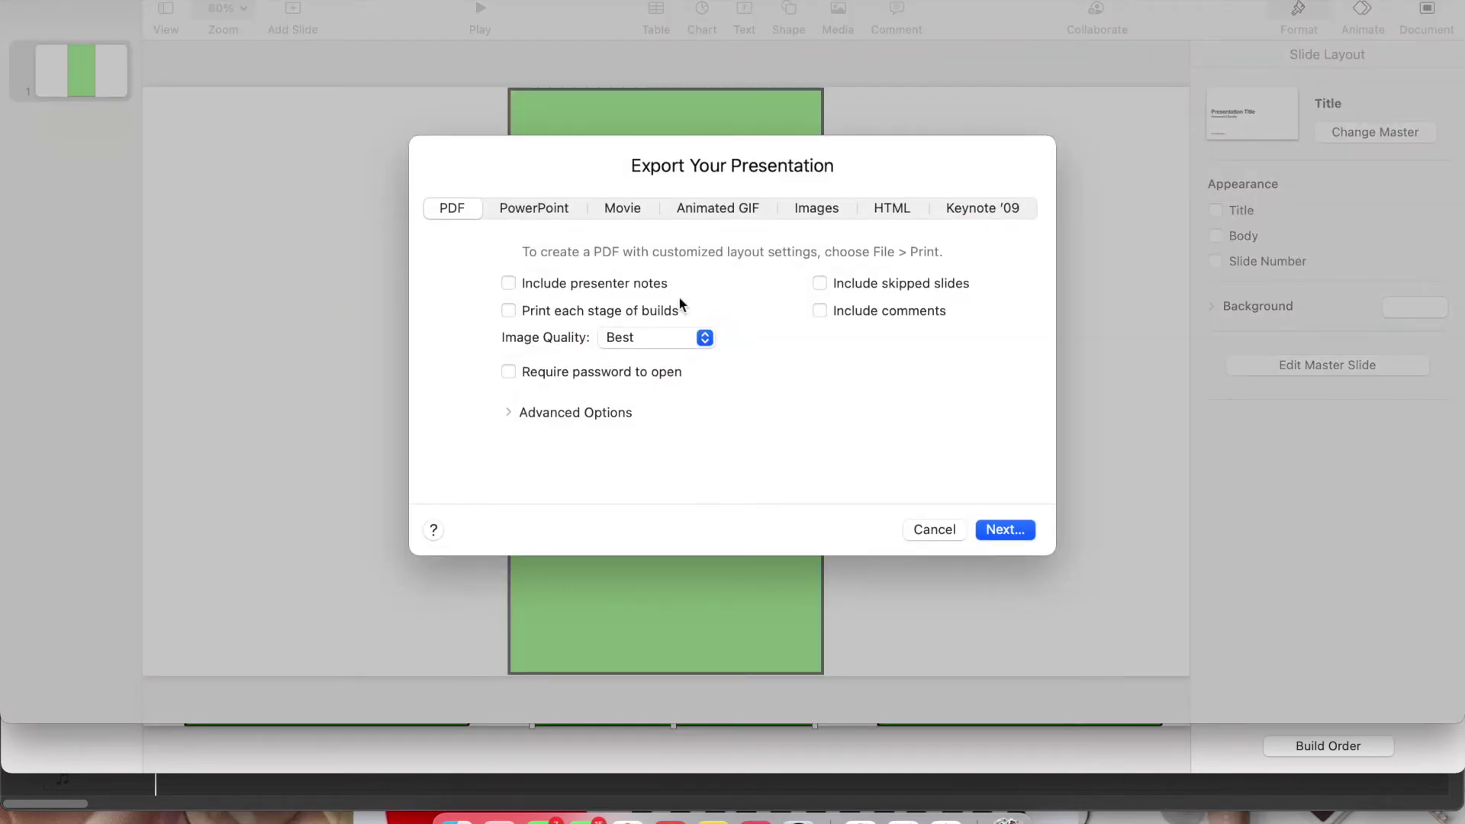
{"action": "left_click", "coordinate": [1005, 529]}
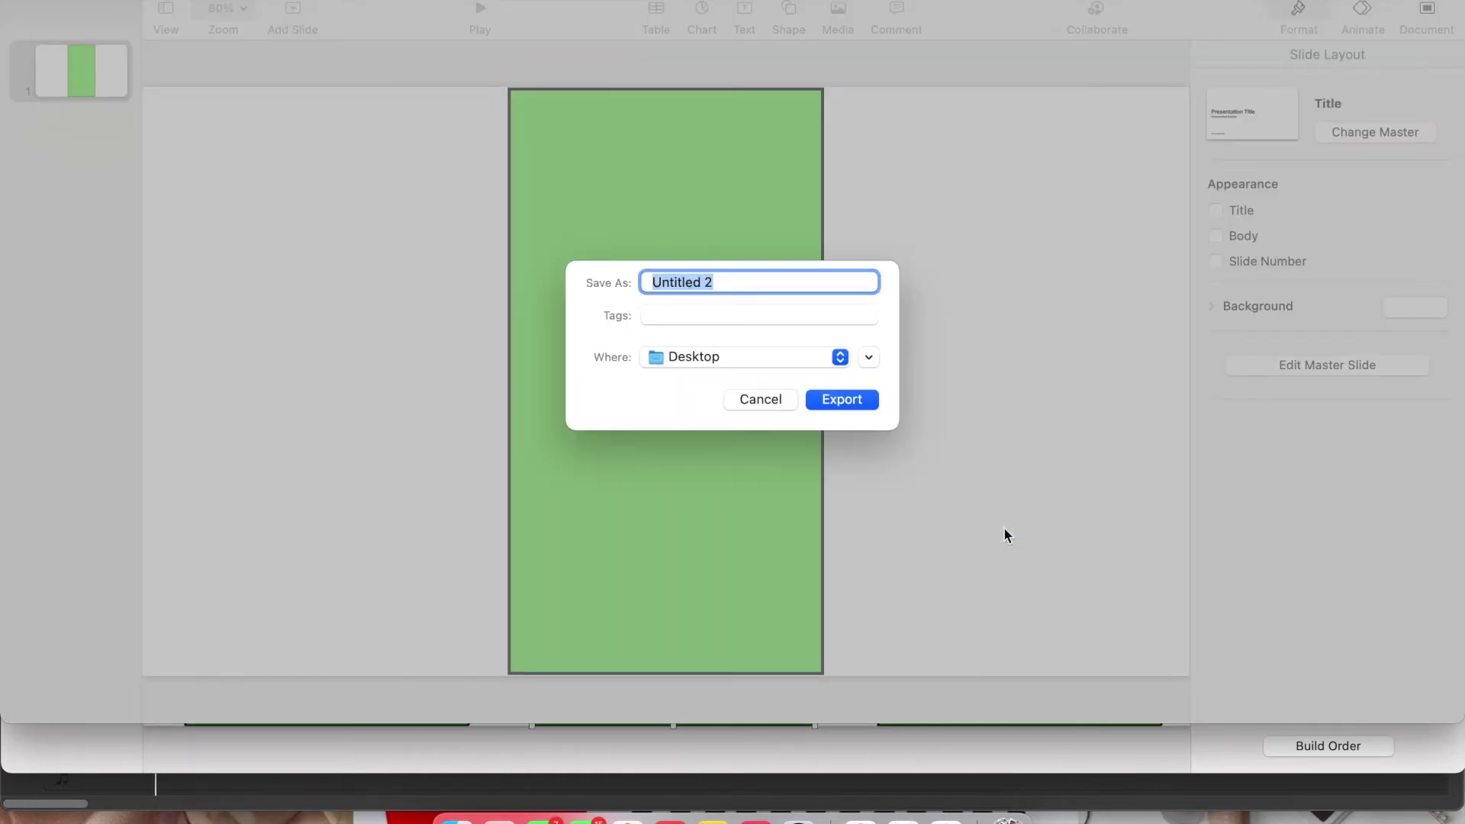
{"action": "type", "text": "test 3"}
{"action": "left_click", "coordinate": [865, 396]}
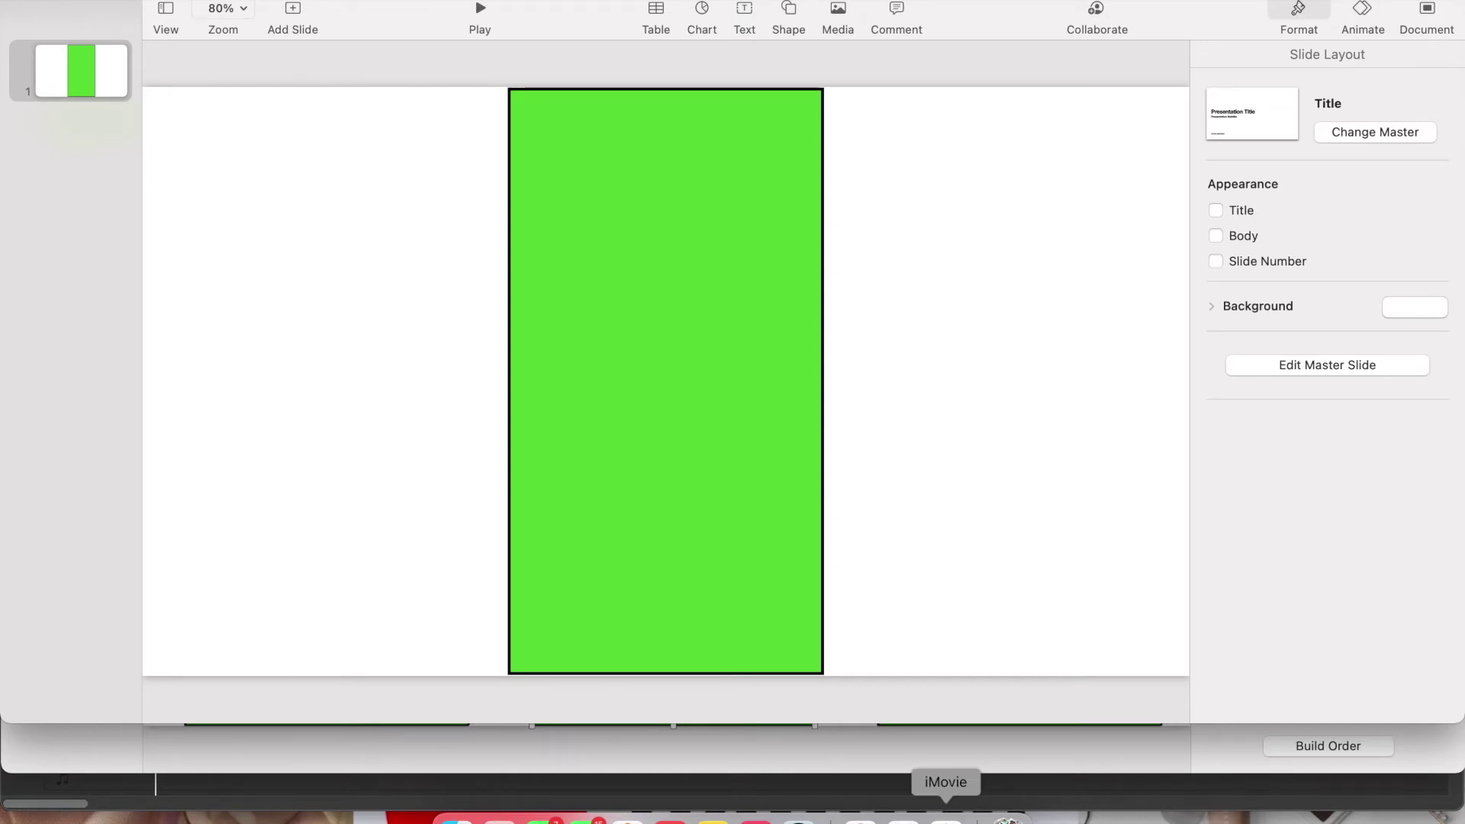
Switch to iMovie and import test 3 from the Desktop into the project media
{"action": "left_click", "coordinate": [946, 819]}
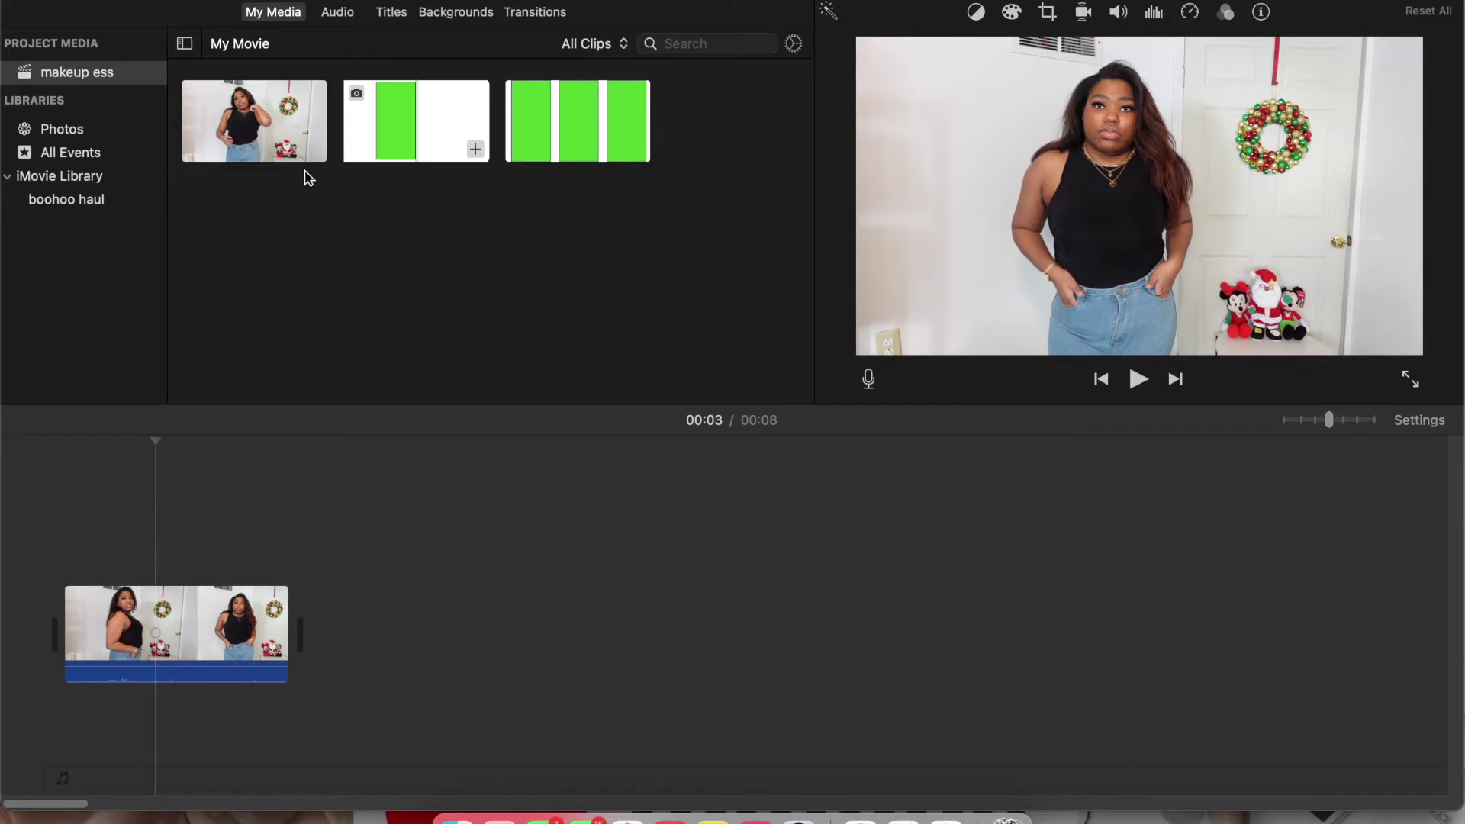
{"action": "key", "text": "super+i"}
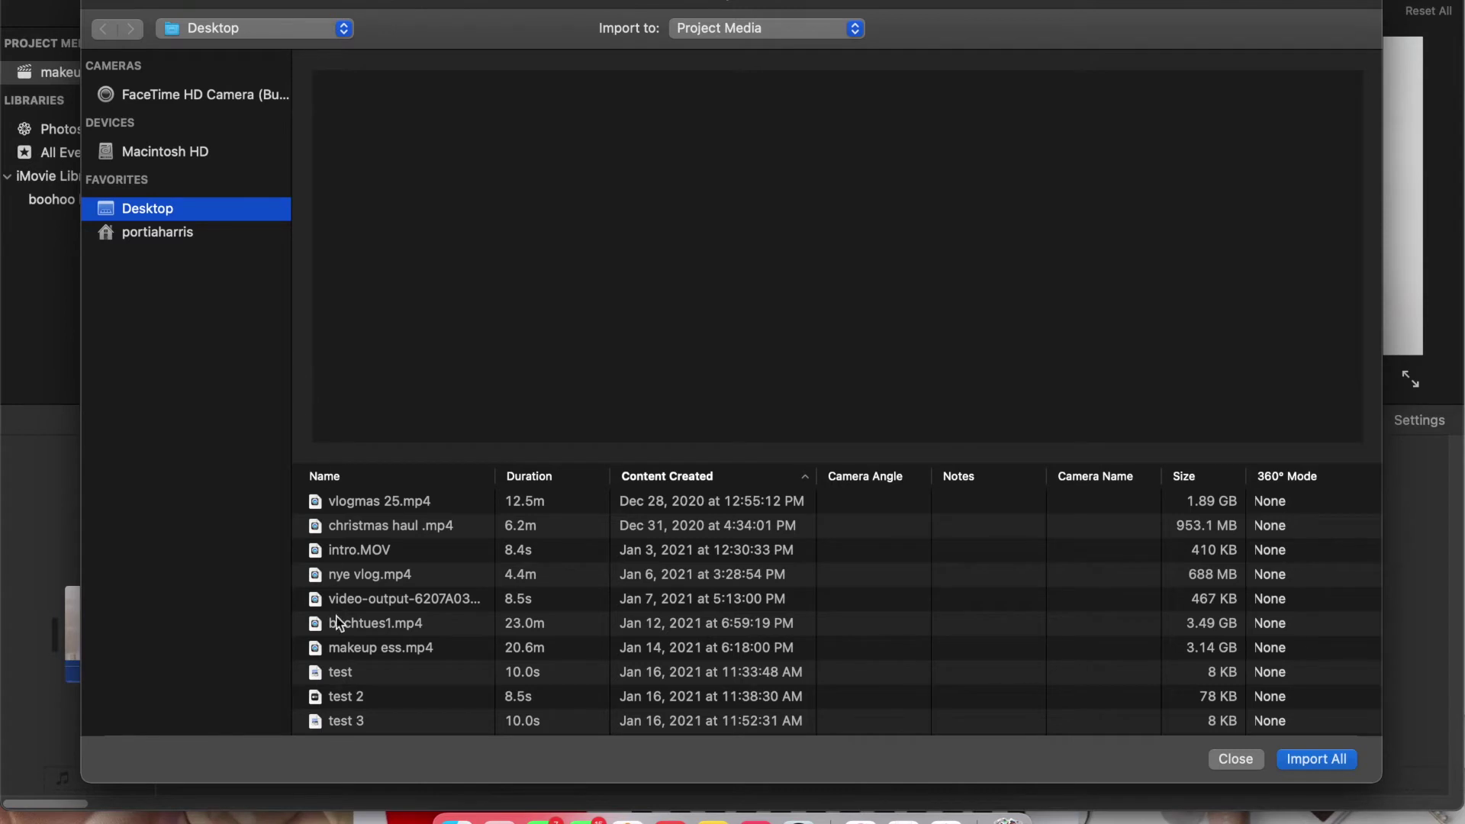
{"action": "scroll", "coordinate": [340, 645], "scroll_direction": "right", "scroll_amount": 1}
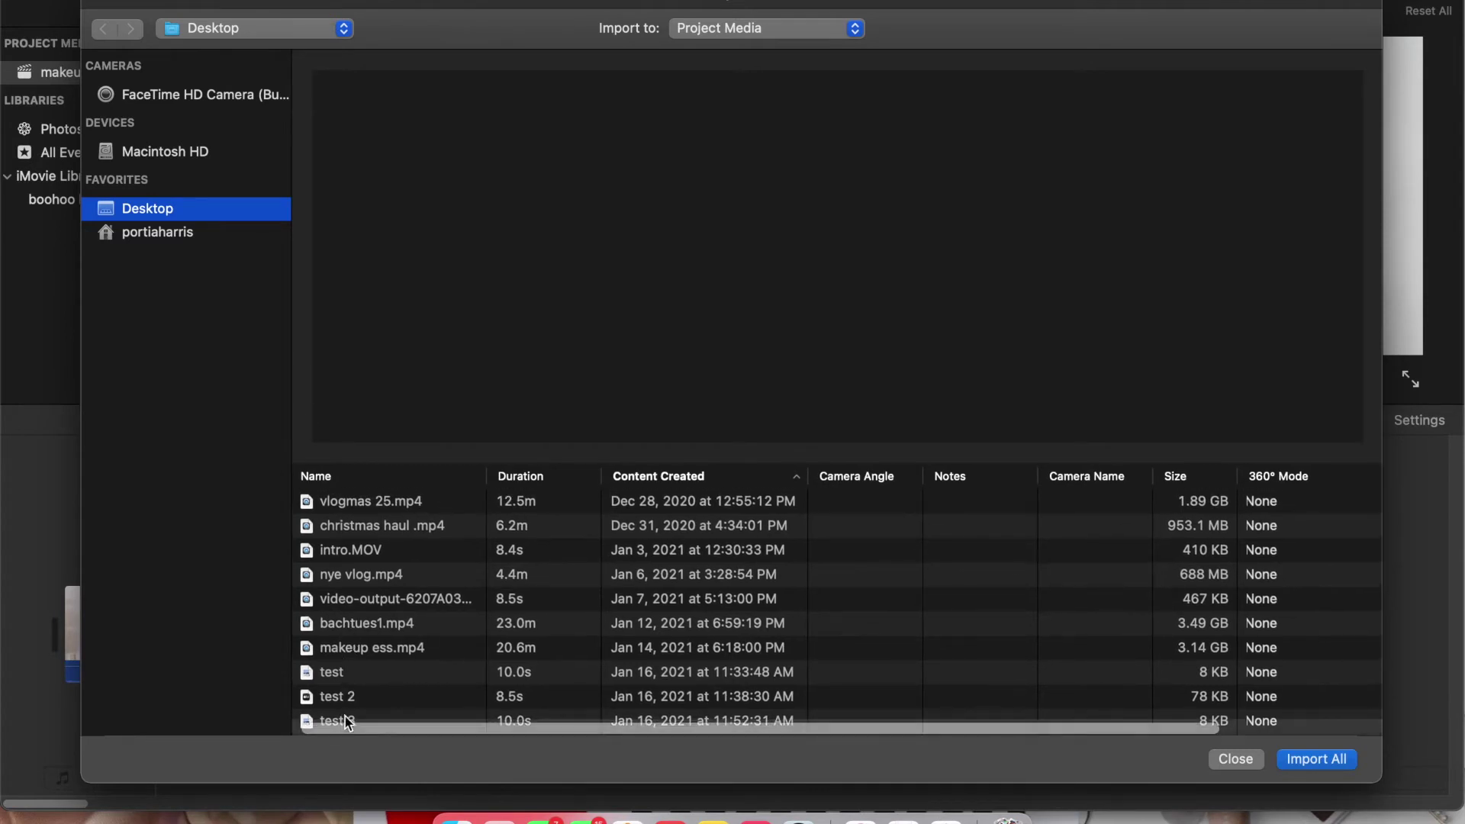
{"action": "left_click", "coordinate": [340, 720]}
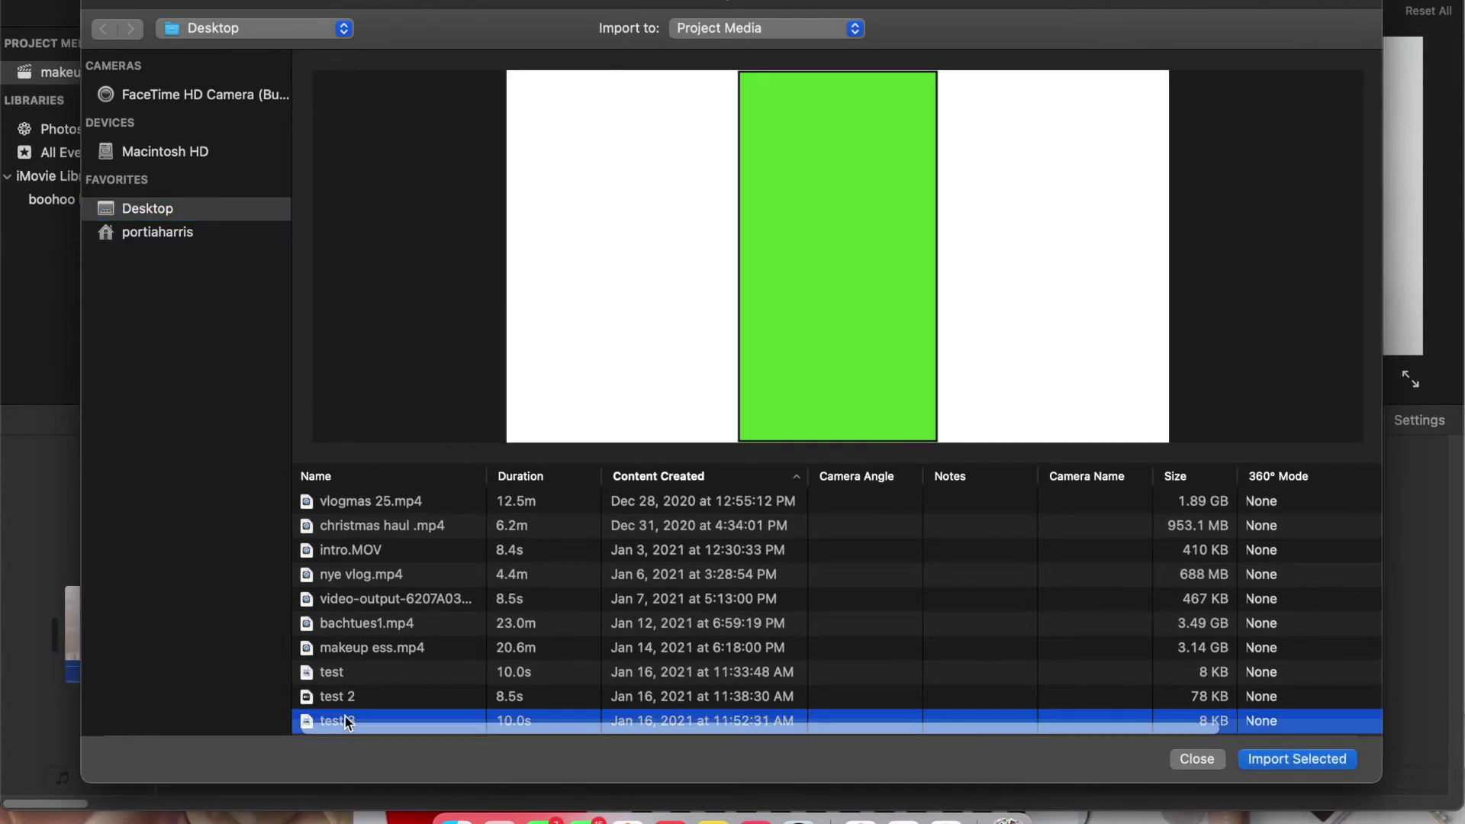
{"action": "left_click", "coordinate": [1290, 762]}
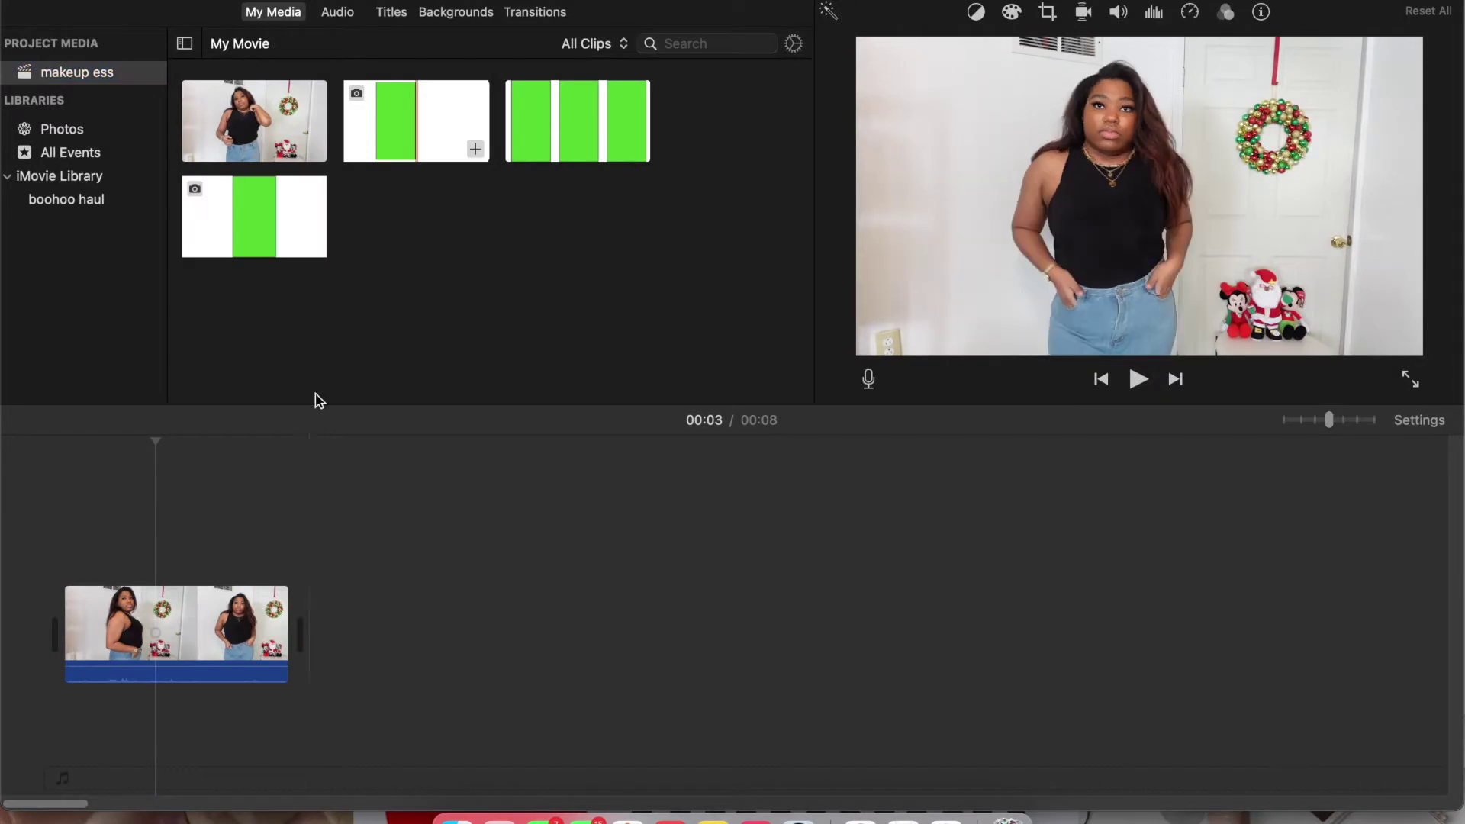
Place the imported test 3 image in the timeline above the video clip, a little after the clip's start
{"action": "left_click_drag", "start_coordinate": [244, 251], "coordinate": [104, 537]}
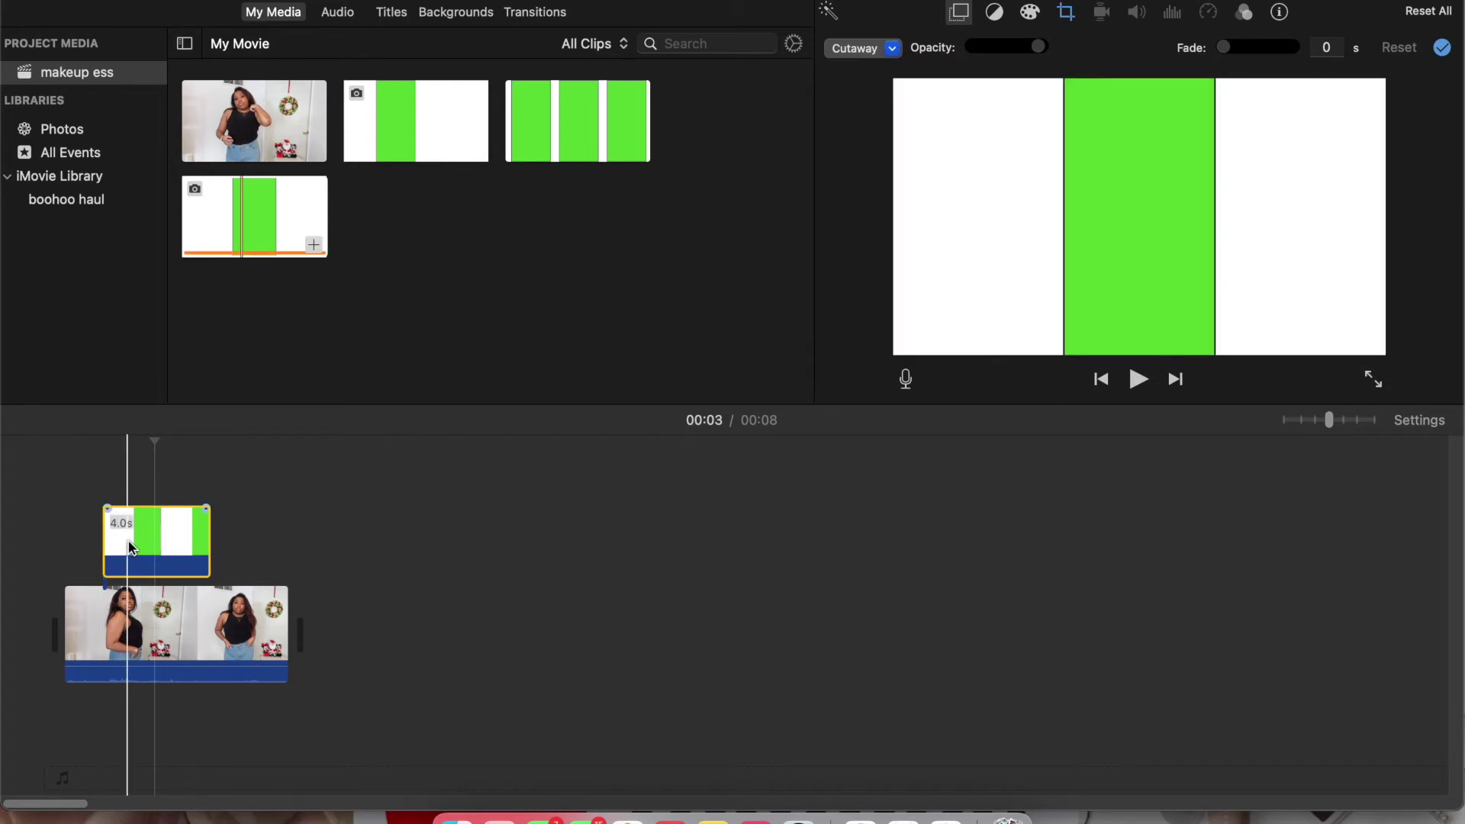
{"action": "mouse_move", "coordinate": [131, 547]}
{"action": "left_mouse_down"}
{"action": "mouse_move", "coordinate": [122, 539]}
{"action": "mouse_move", "coordinate": [135, 543]}
{"action": "left_mouse_up"}
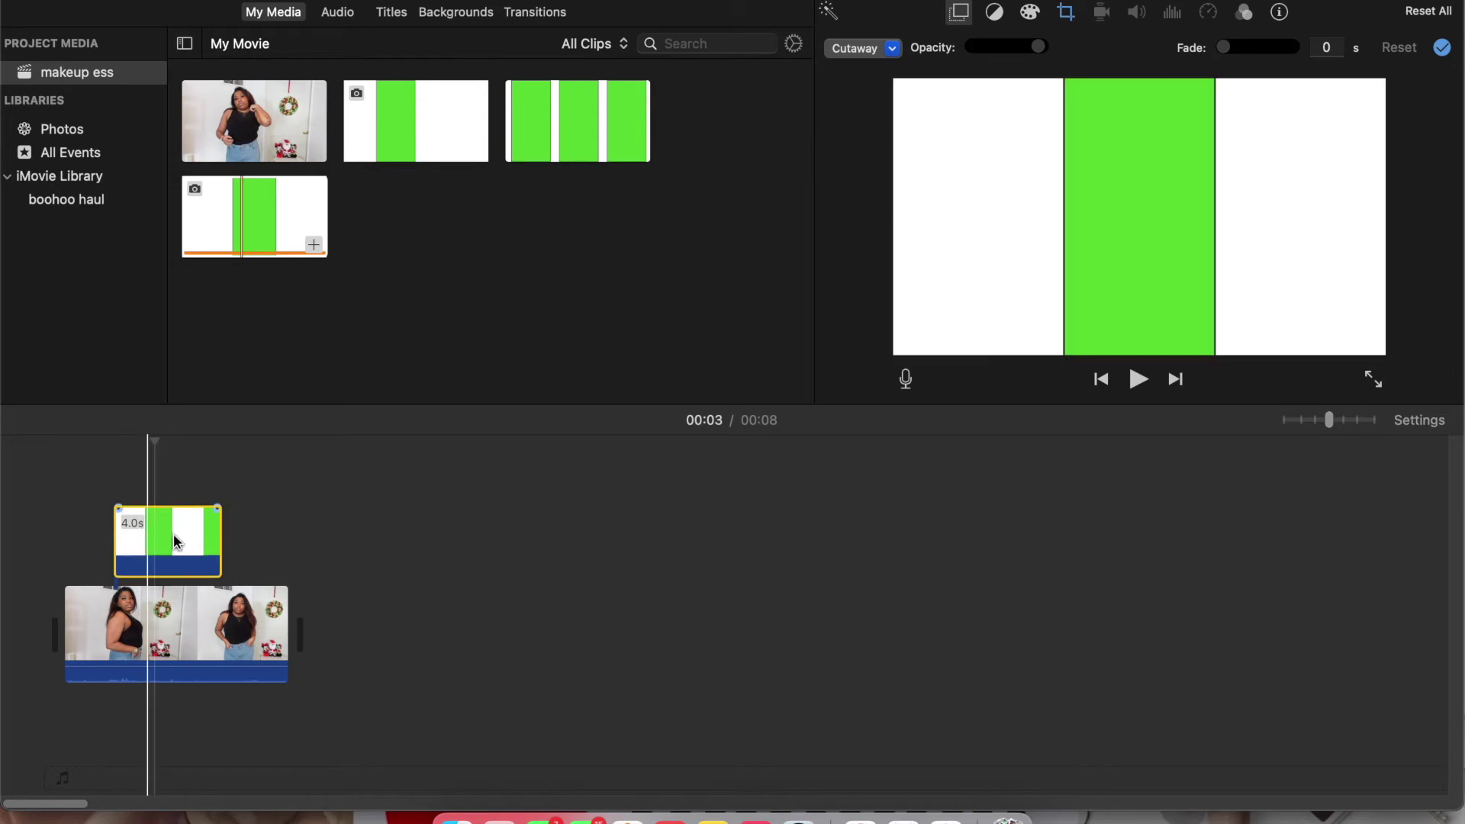
Set the test 3 overlay to Green/Blue Screen and its crop style to Fit
{"action": "left_click", "coordinate": [891, 48]}
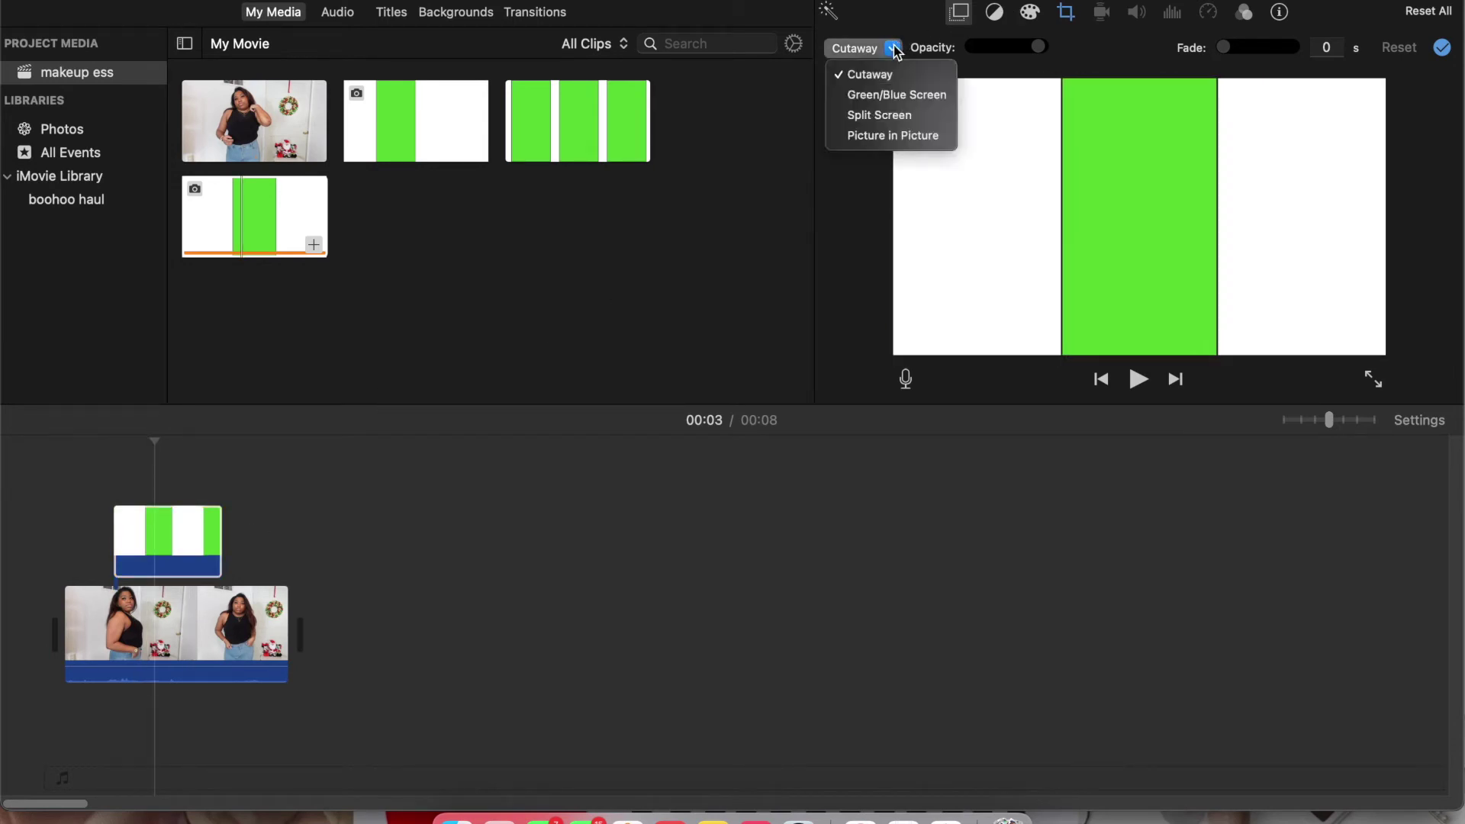
{"action": "left_click", "coordinate": [885, 95]}
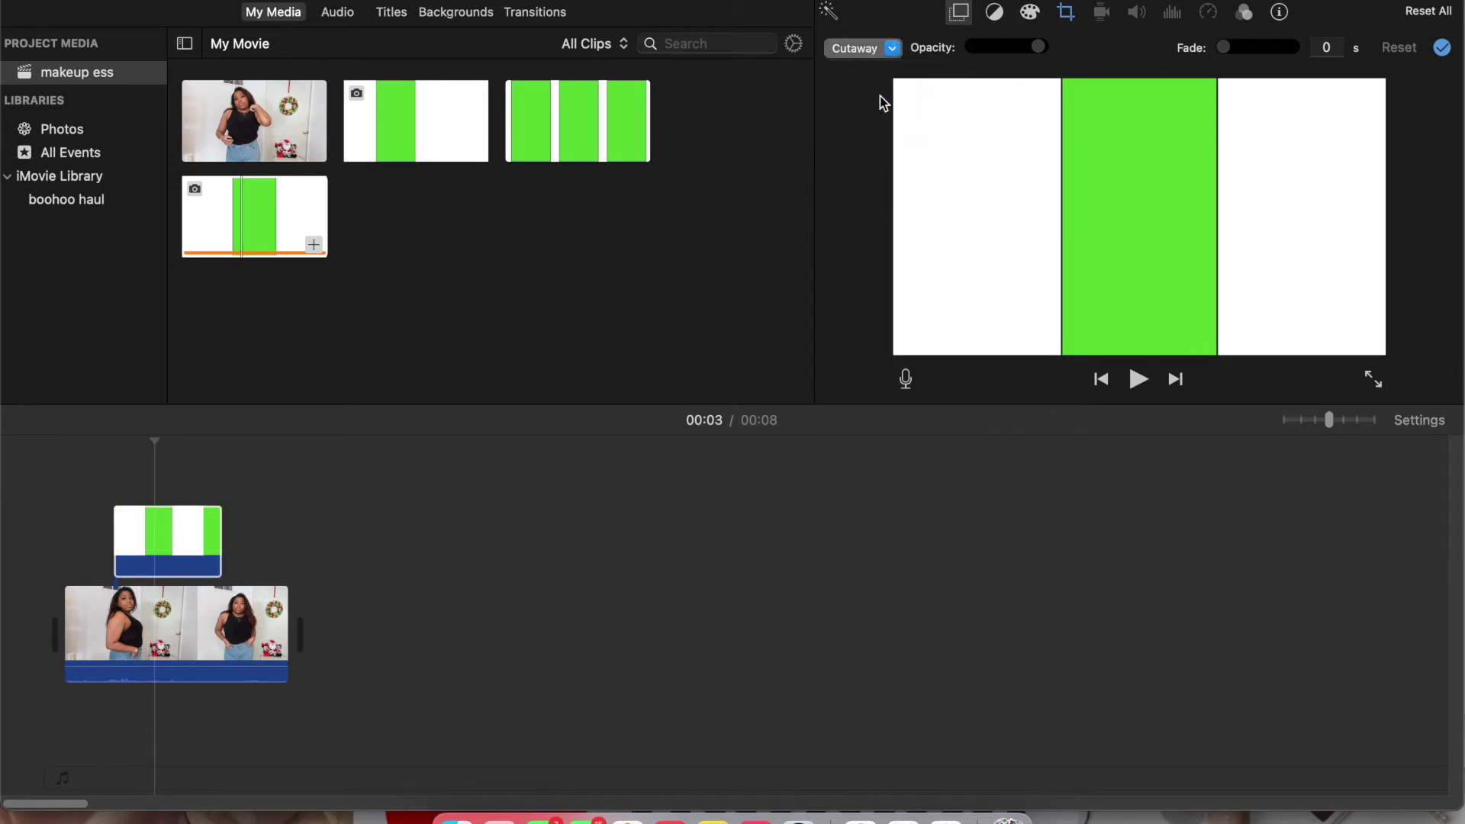
{"action": "left_click", "coordinate": [1067, 12]}
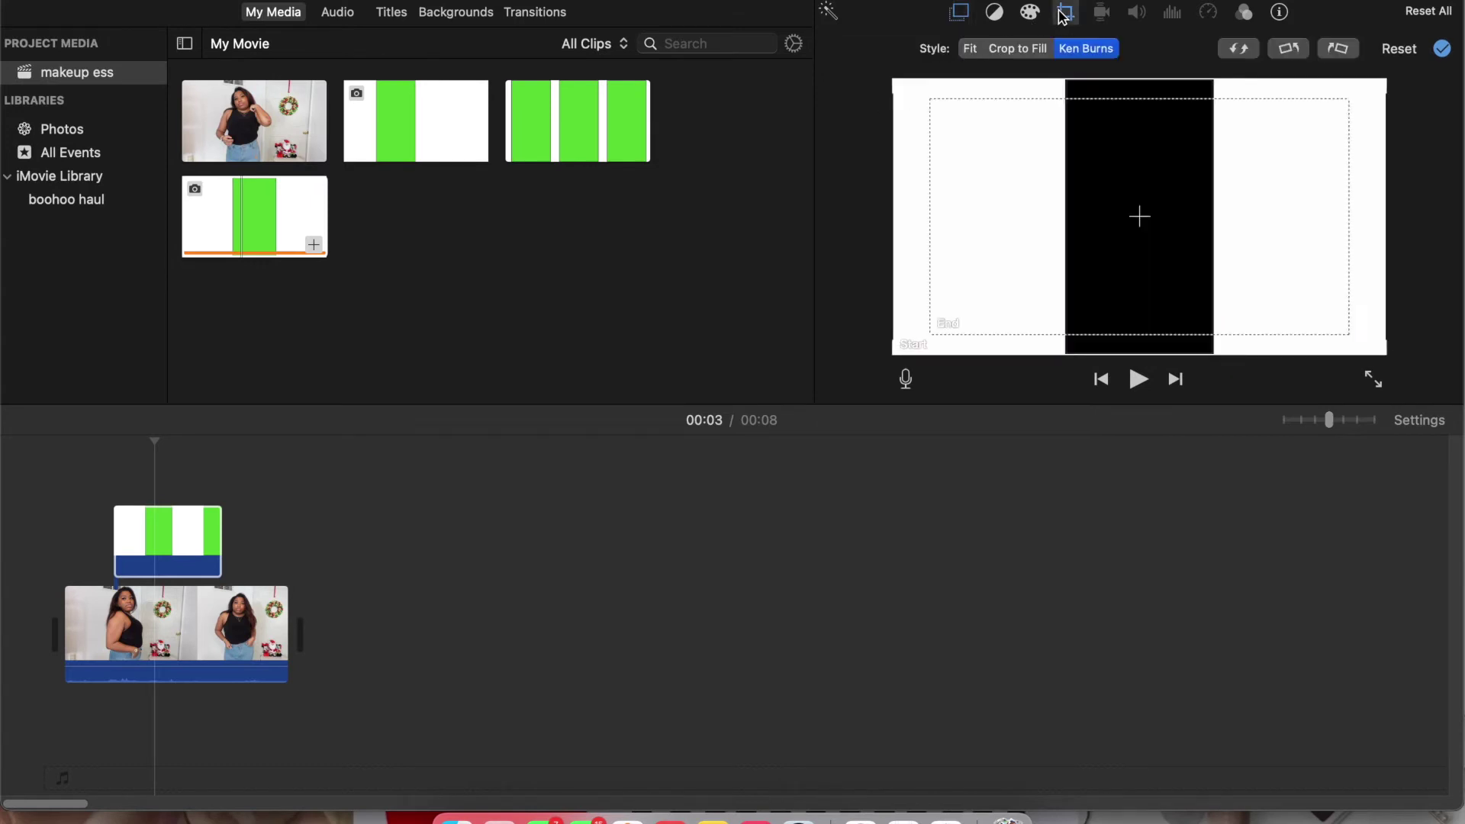
{"action": "left_click", "coordinate": [972, 49]}
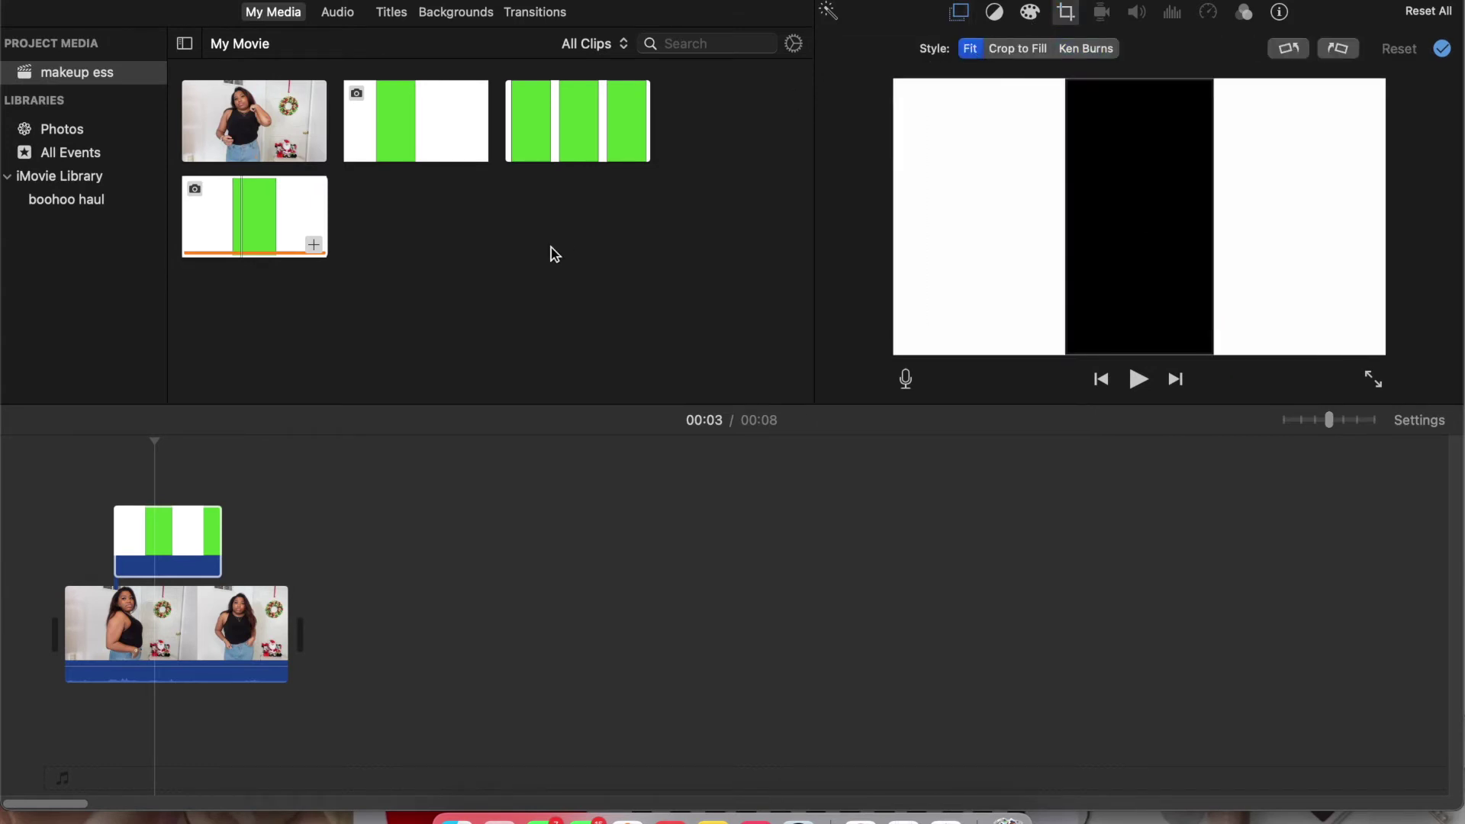
Play the movie from near its start to check the video inside the overlay's central panel
{"action": "left_click", "coordinate": [85, 488]}
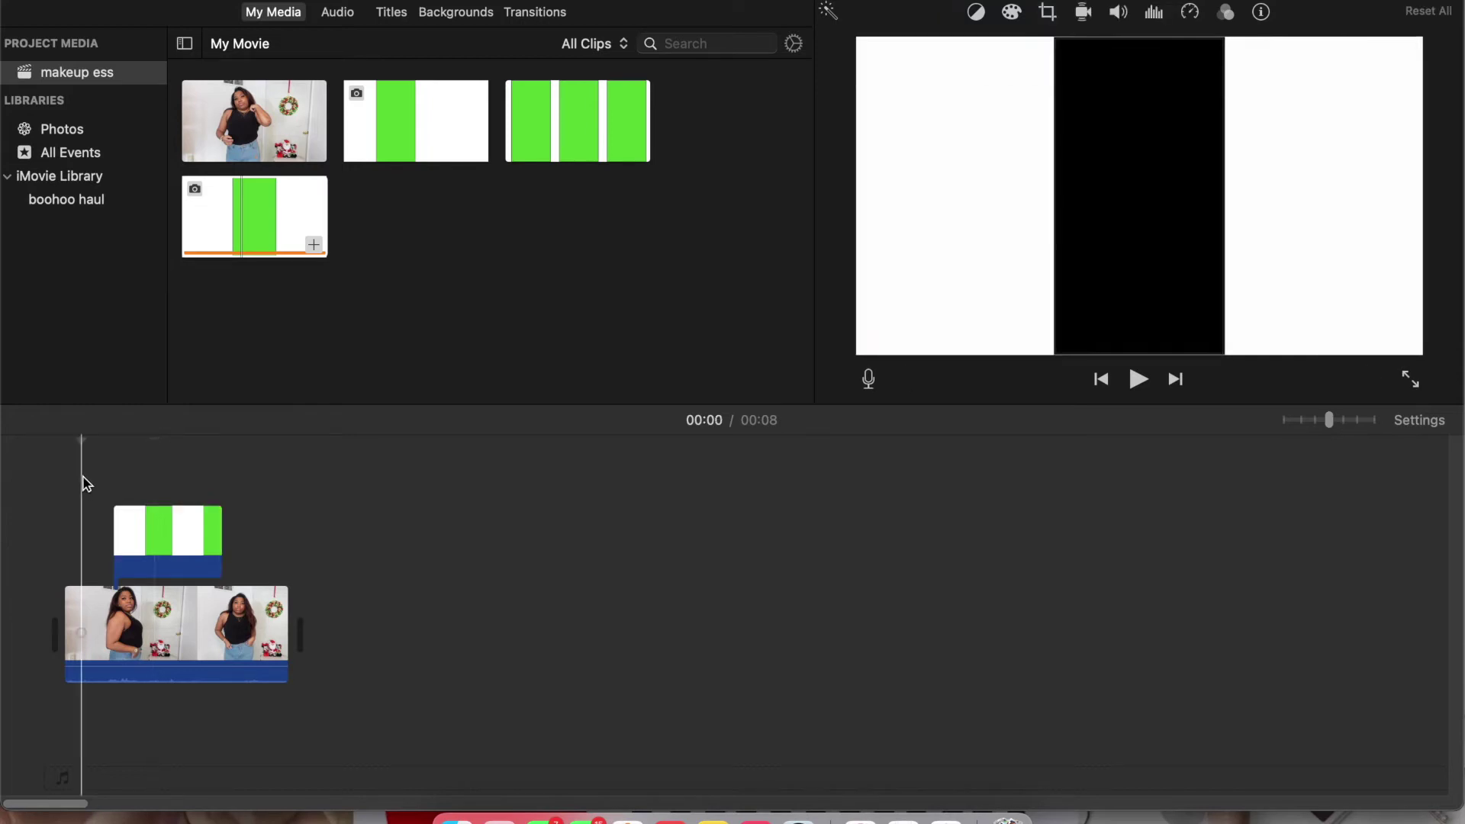
{"action": "key", "text": "space"}
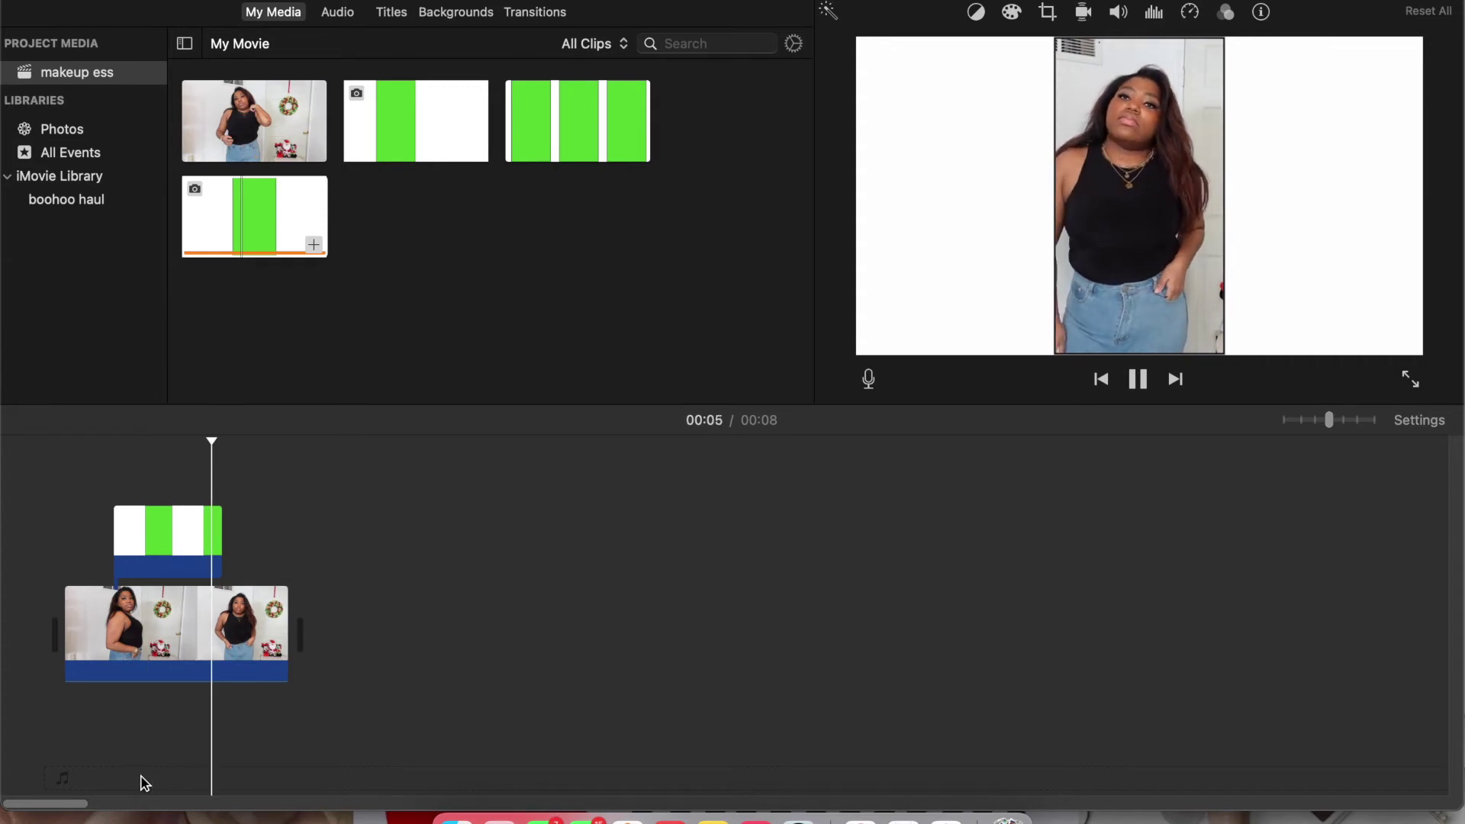
{"action": "key", "text": "space"}
Move the green-screen overlay to the start of the video clip and play the movie to check it
{"action": "left_click_drag", "start_coordinate": [139, 529], "coordinate": [104, 524]}
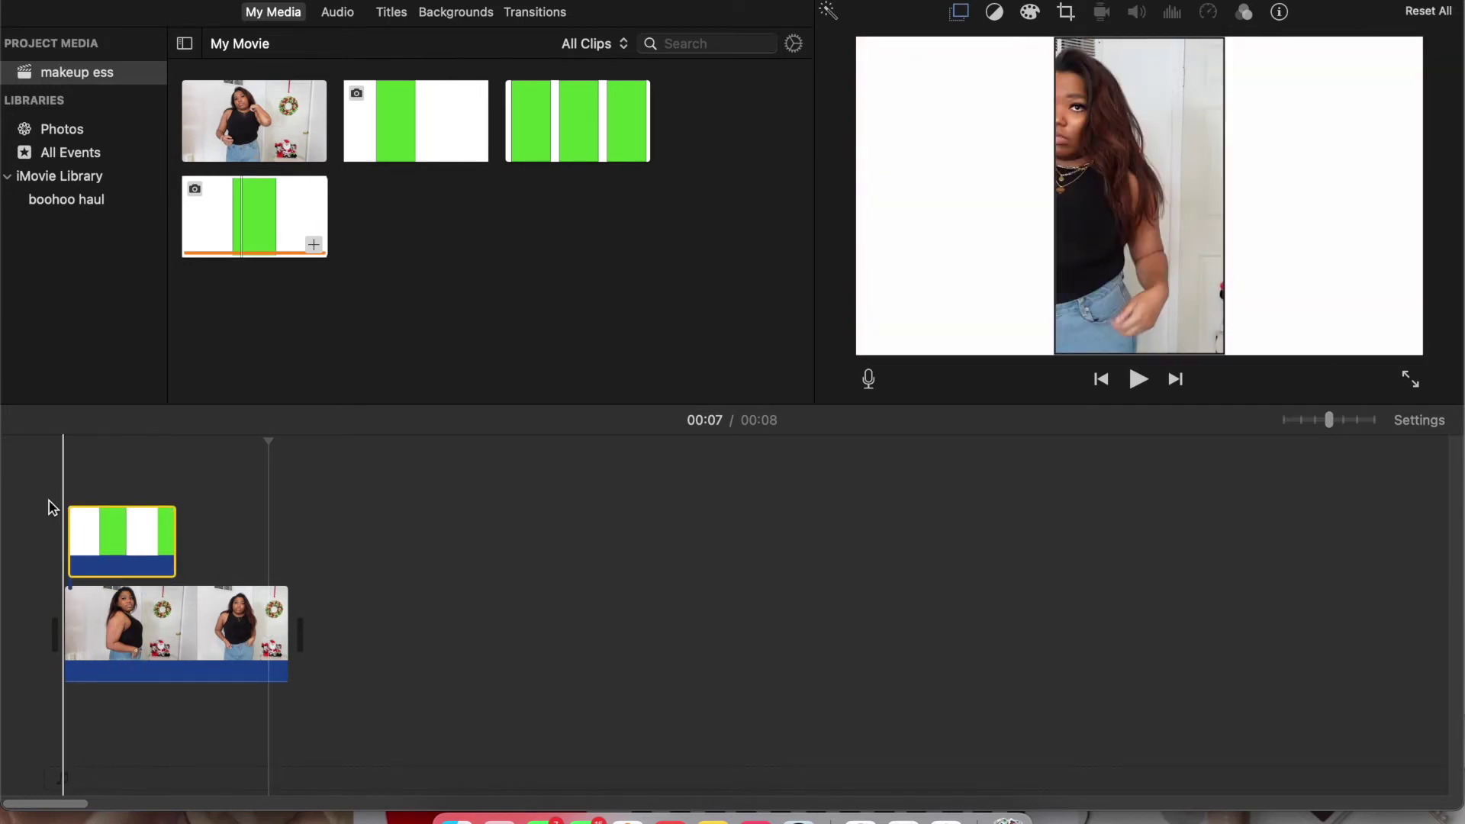
{"action": "key", "text": "space"}
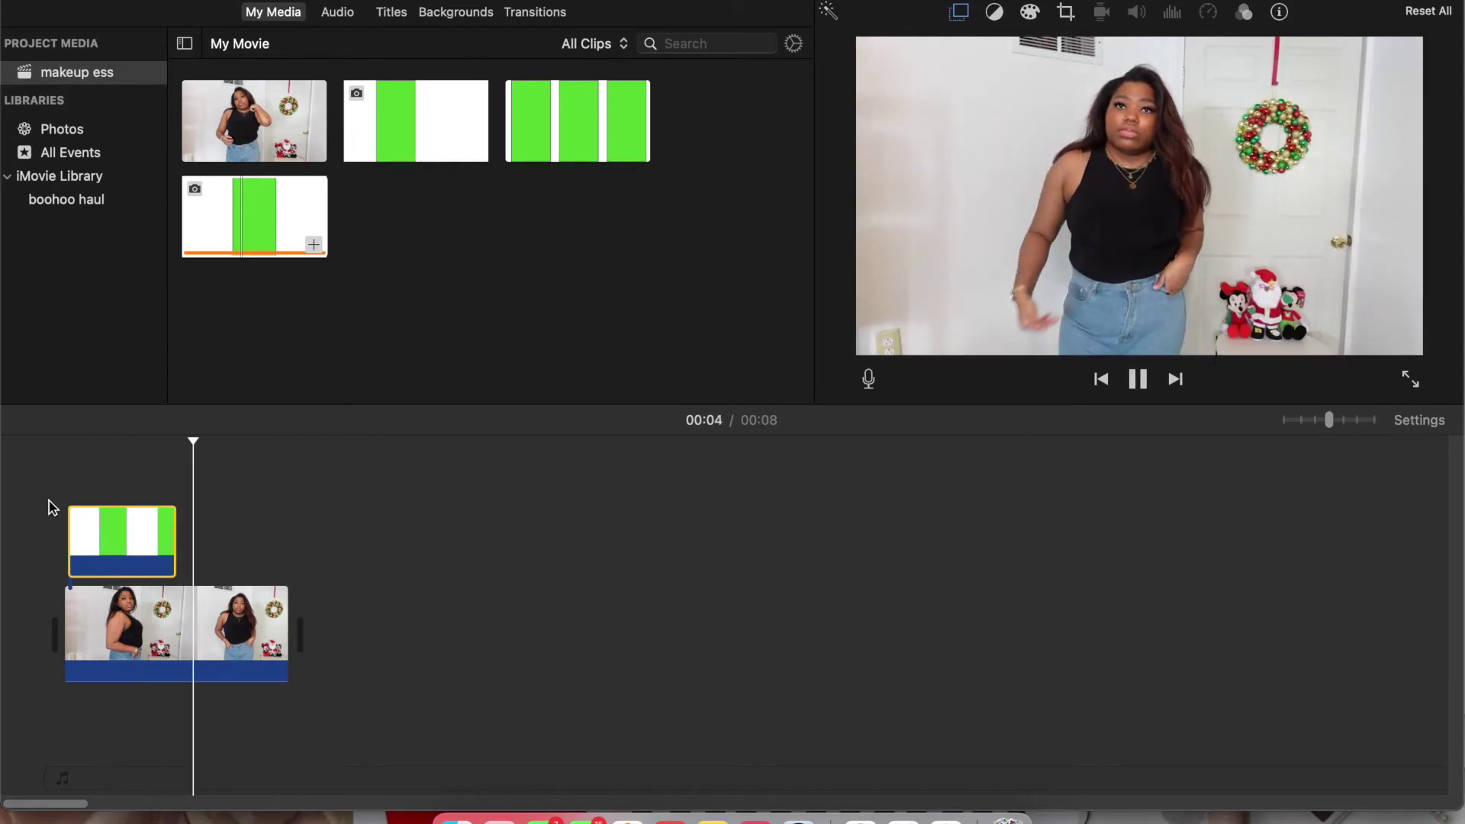
{"action": "key", "text": "space"}
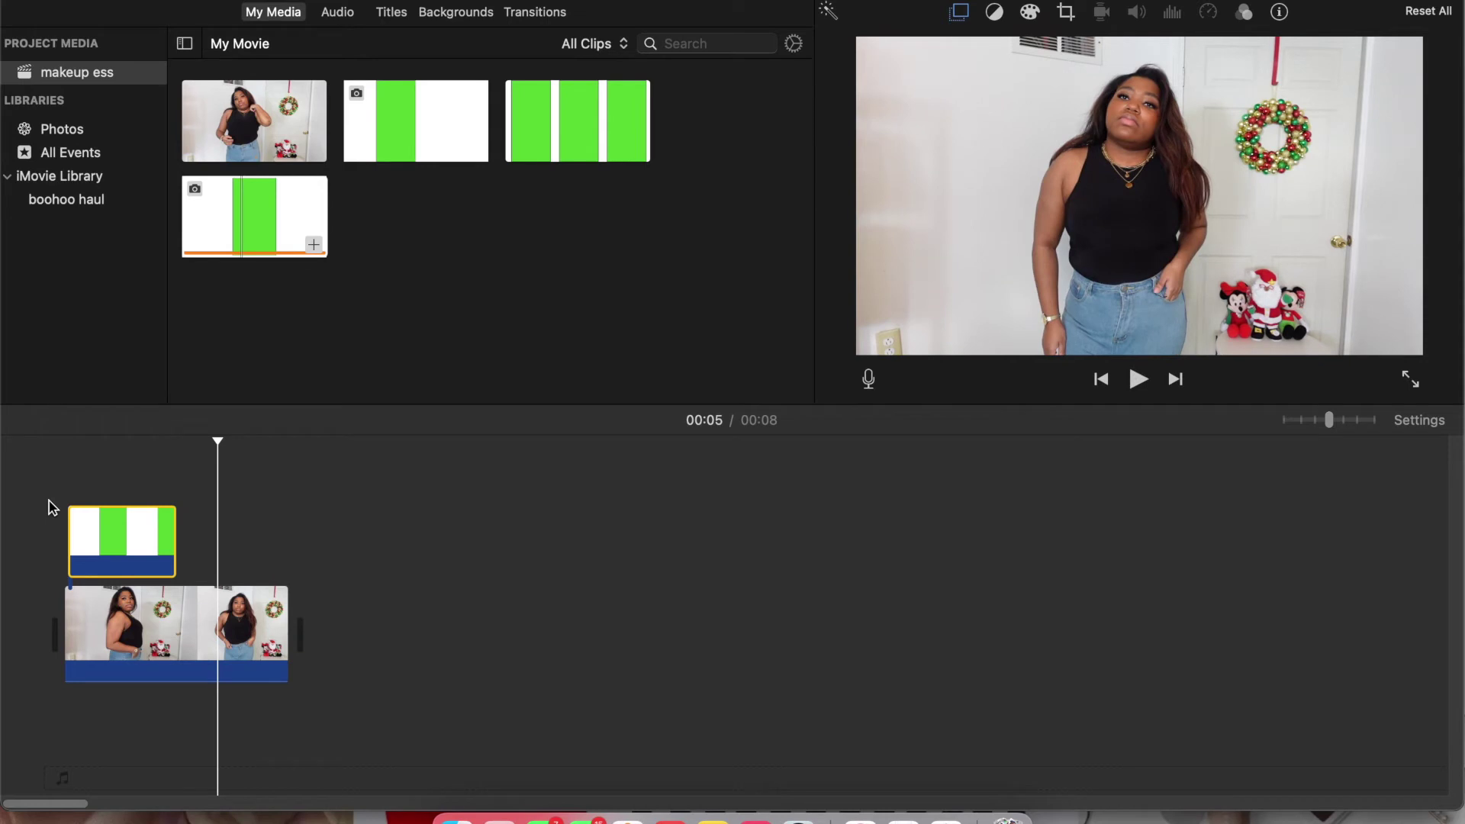
{"action": "left_click", "coordinate": [7, 453]}
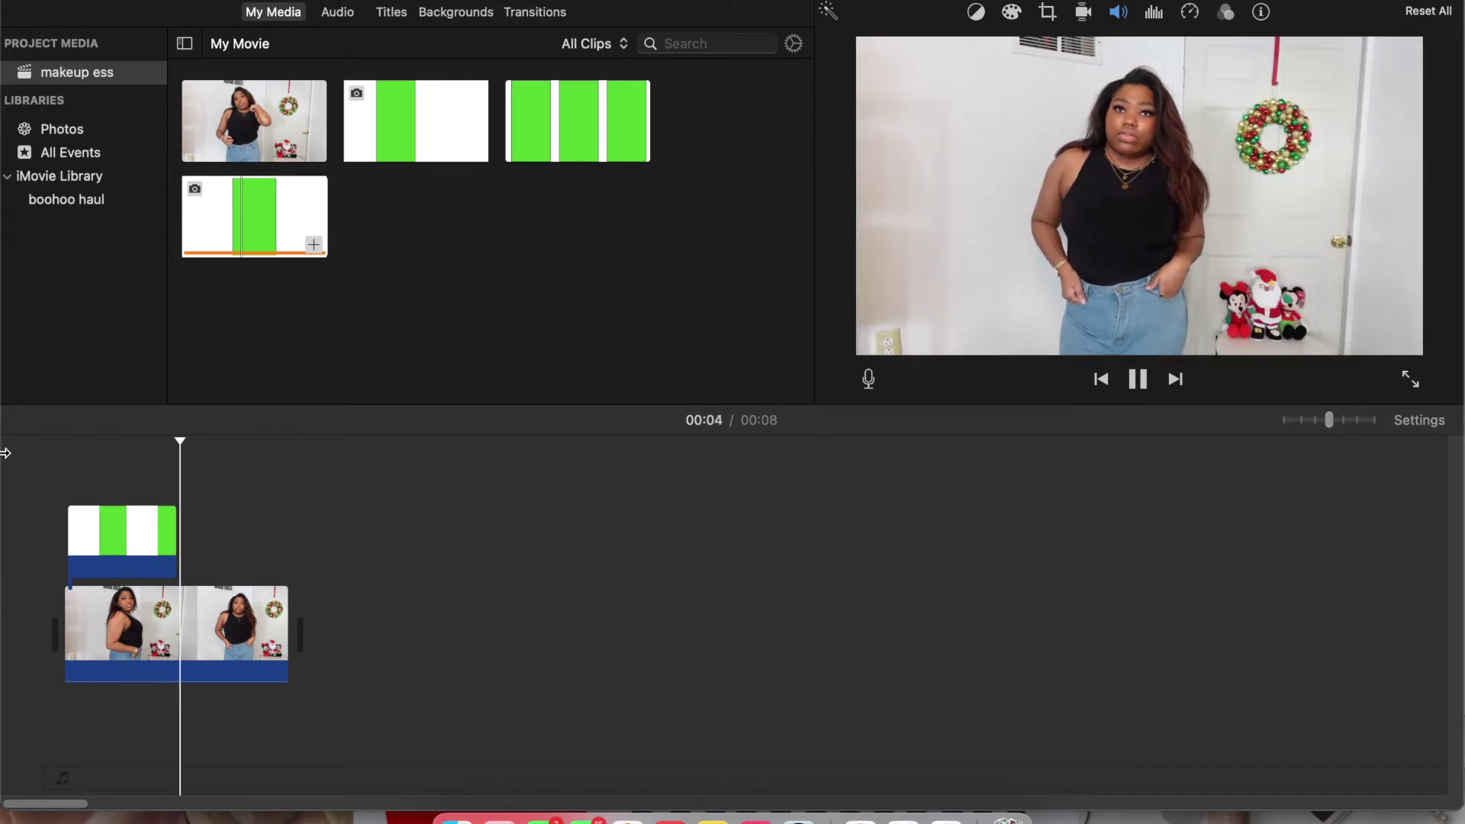
Stop the movie playback, switch to the single-panel slide in Keynote and place a copy of the green panel to its left
{"action": "key", "text": "space"}
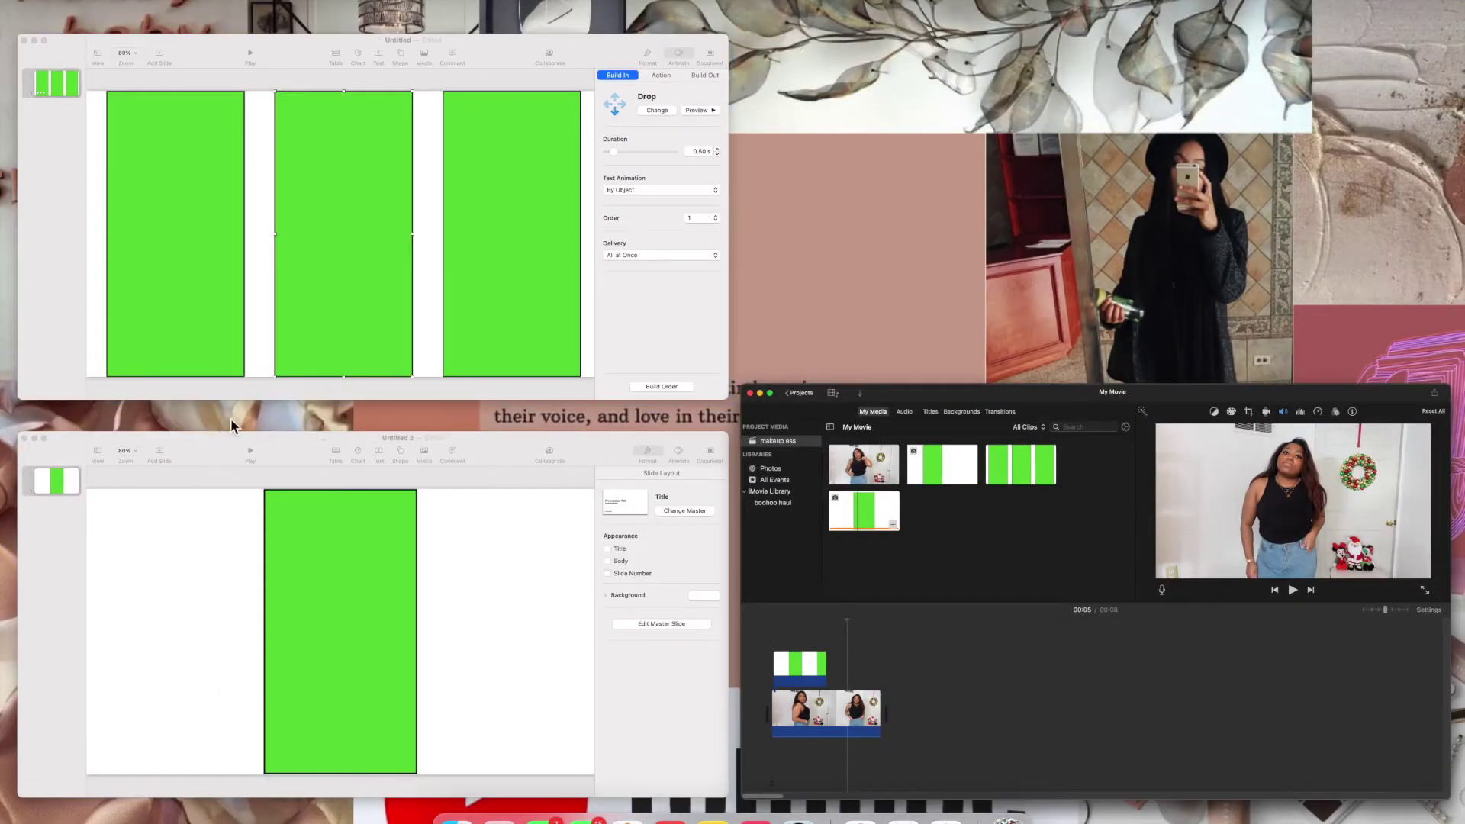
{"action": "left_click", "coordinate": [281, 553]}
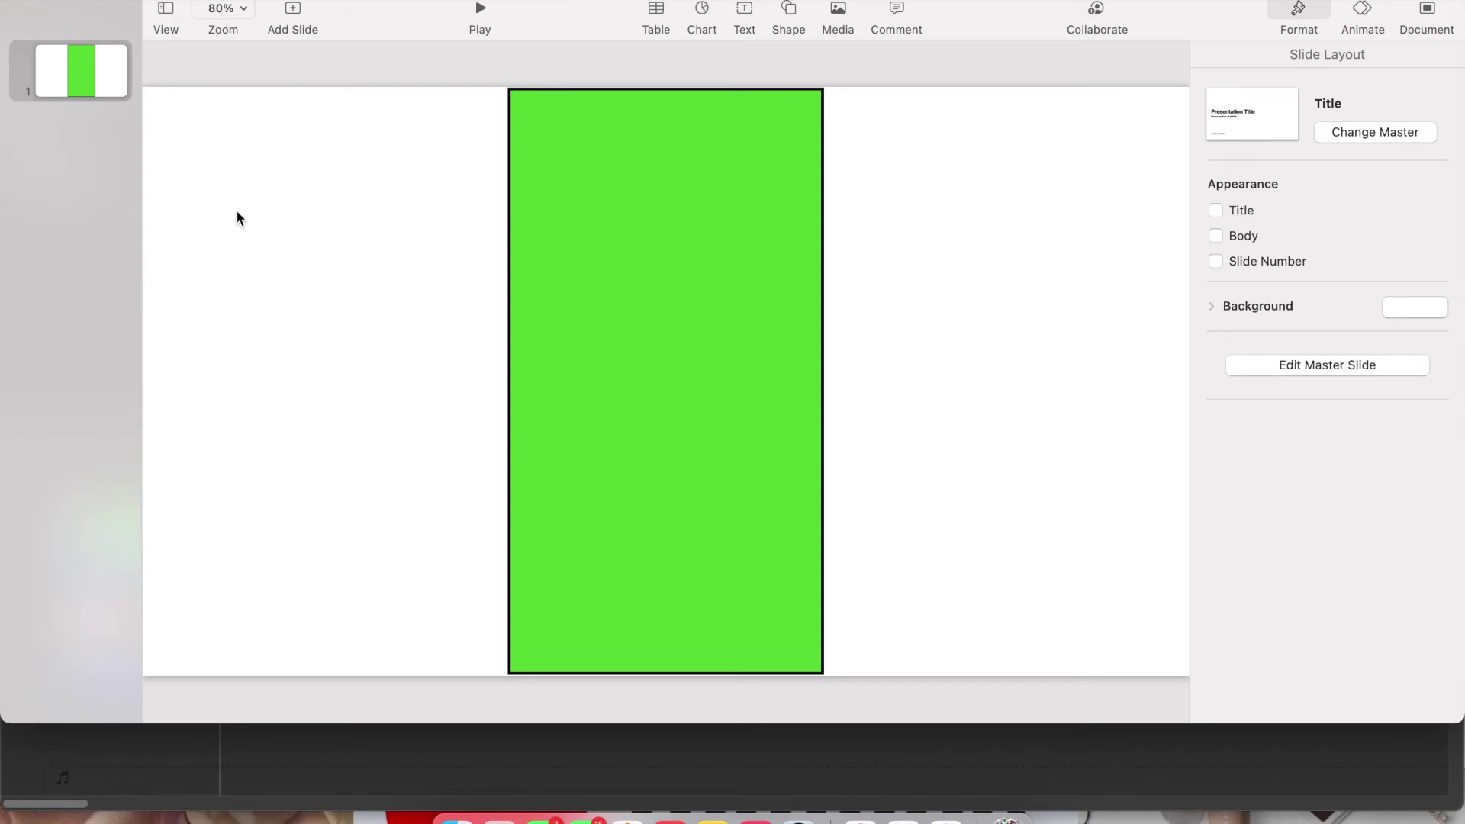
{"action": "right_click", "coordinate": [639, 278]}
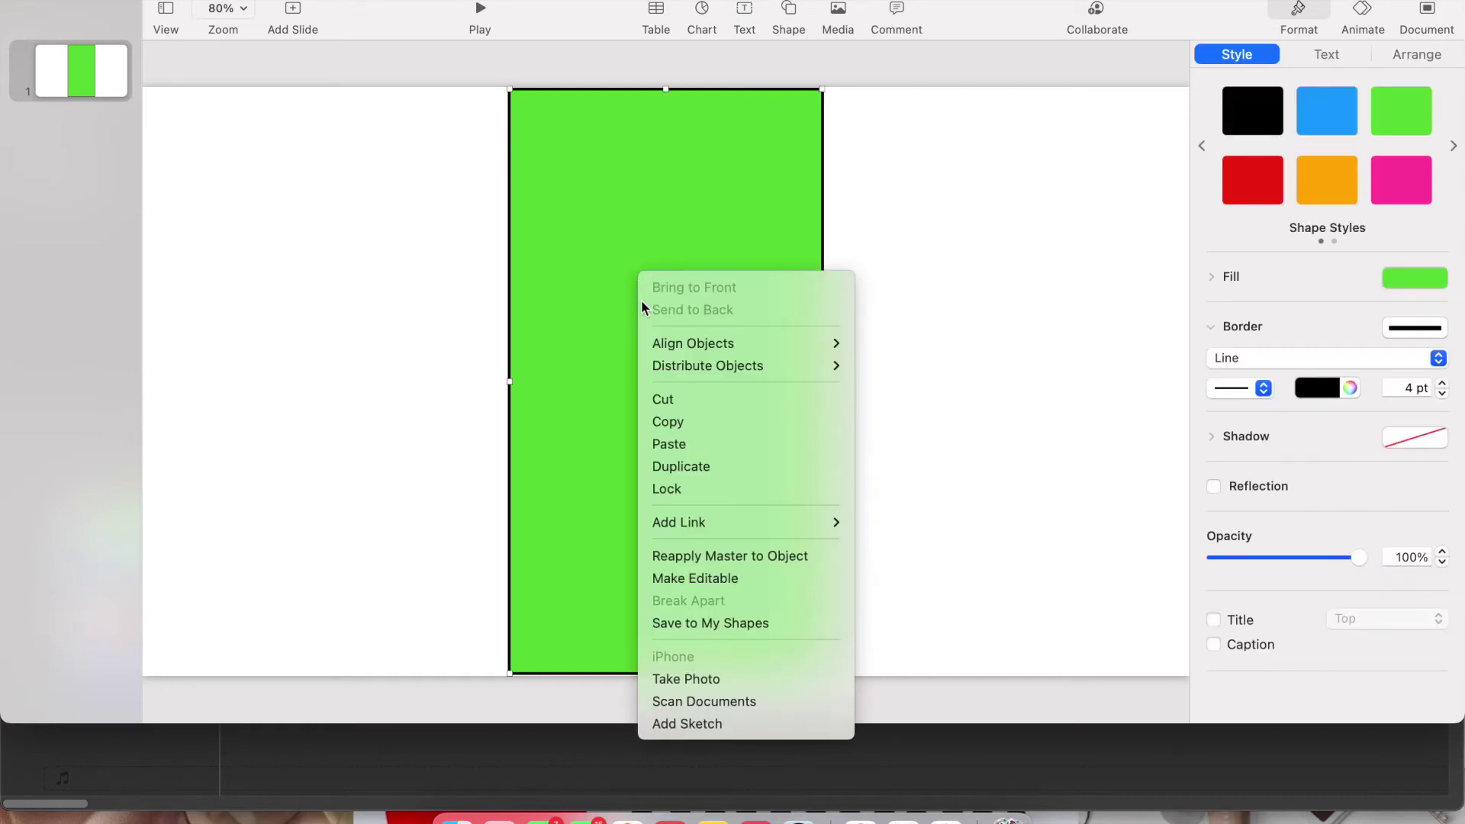
{"action": "left_click", "coordinate": [669, 422]}
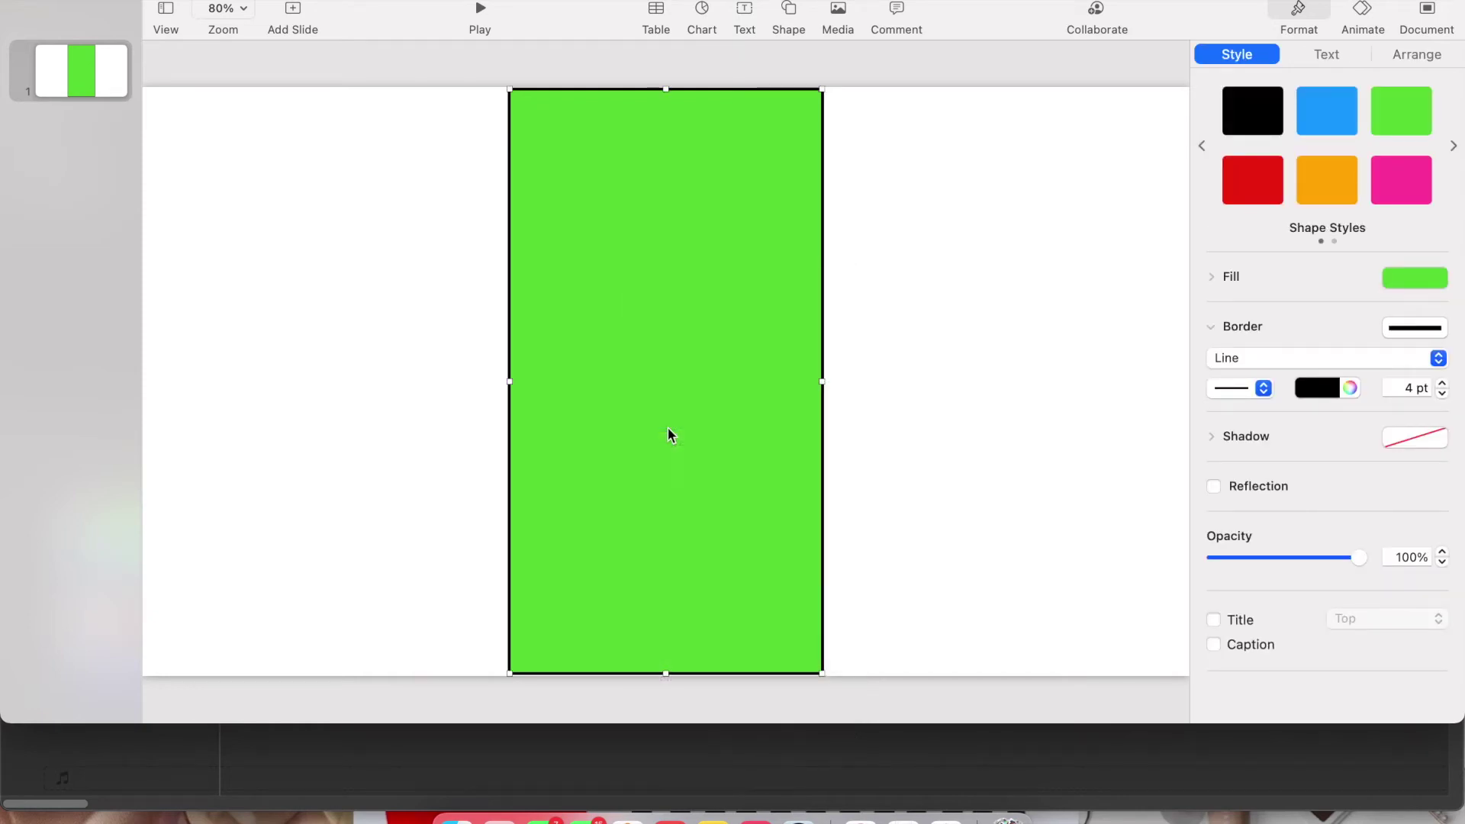
{"action": "mouse_move", "coordinate": [668, 428]}
{"action": "left_mouse_down"}
{"action": "mouse_move", "coordinate": [625, 420]}
{"action": "mouse_move", "coordinate": [670, 424]}
{"action": "left_mouse_up"}
{"action": "right_click", "coordinate": [670, 430]}
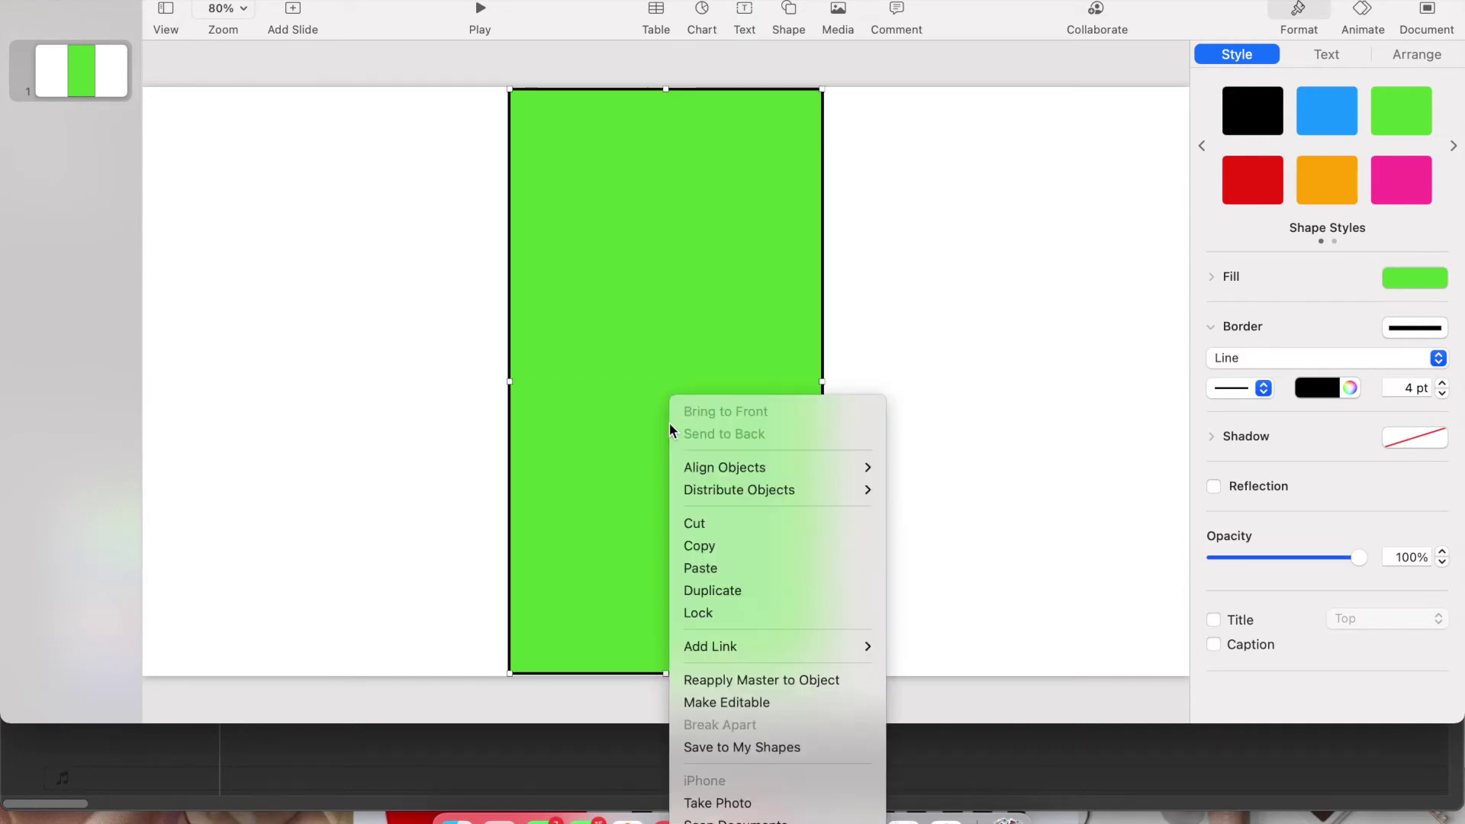
{"action": "left_click", "coordinate": [695, 572]}
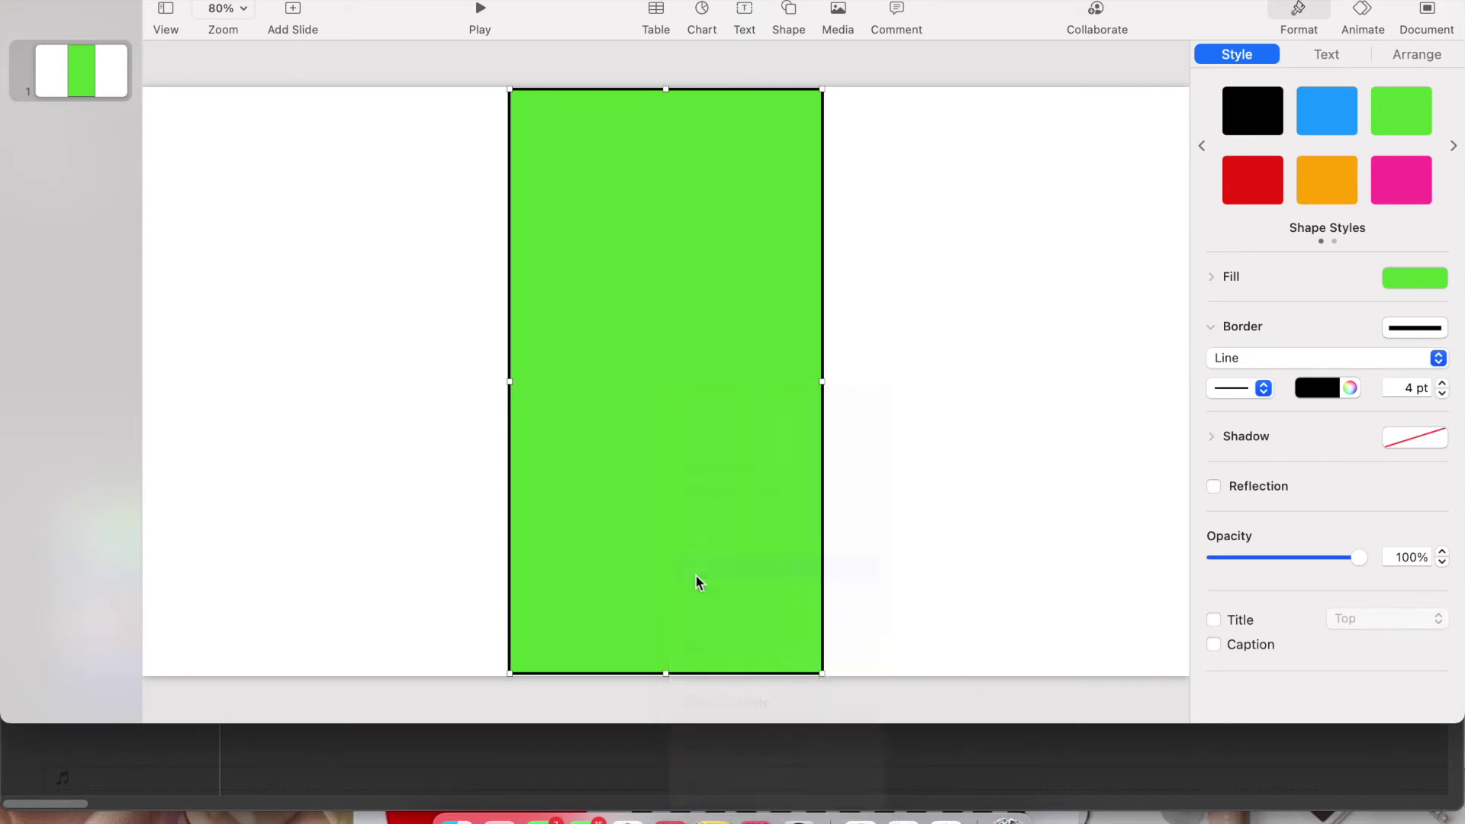
{"action": "left_click_drag", "start_coordinate": [664, 499], "coordinate": [308, 447]}
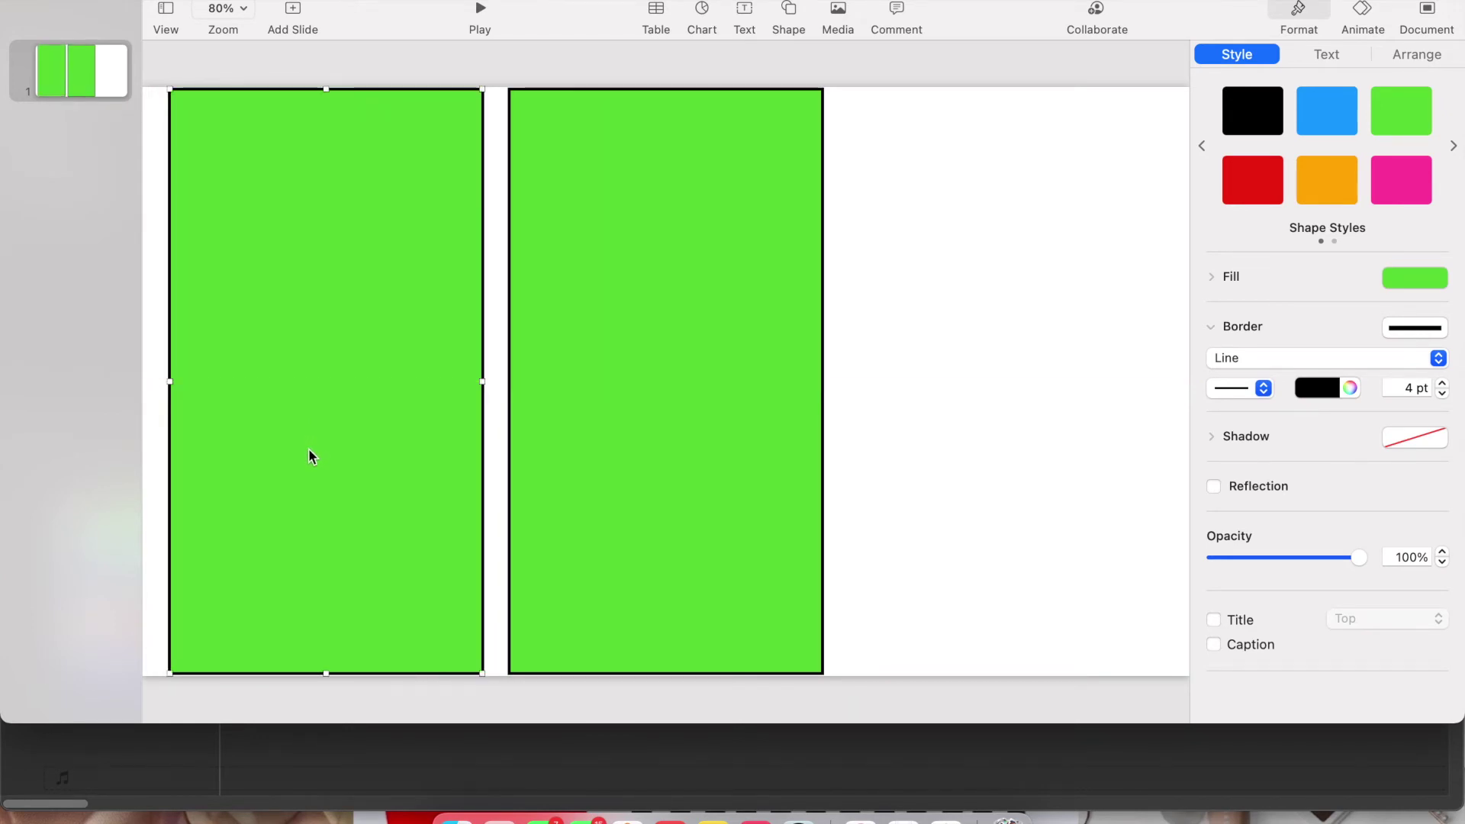
Paste another copy of the green panel and place it to the right of the middle one, evenly spaced
{"action": "right_click", "coordinate": [685, 385]}
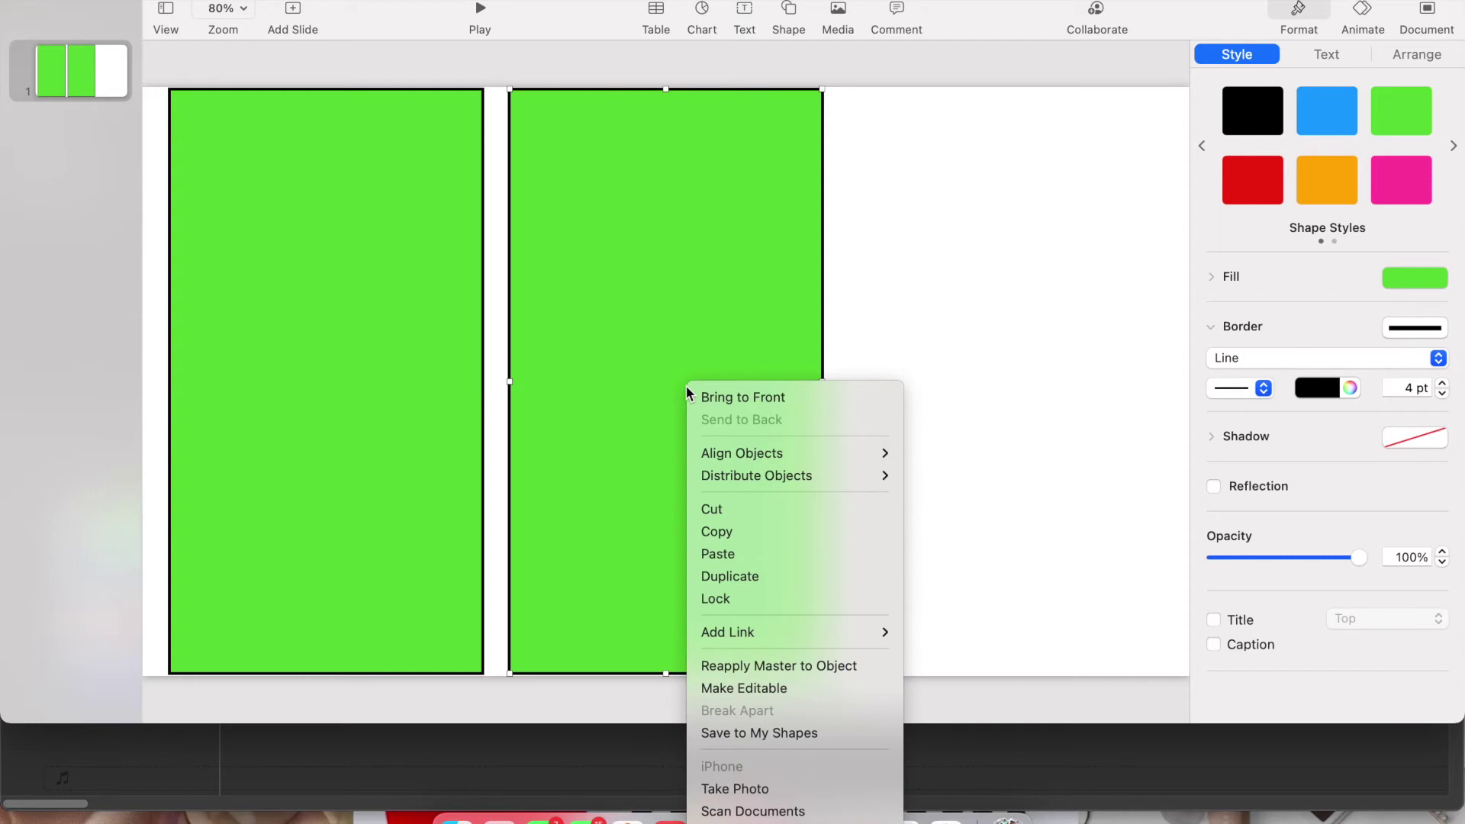
{"action": "left_click", "coordinate": [718, 554]}
{"action": "left_click_drag", "start_coordinate": [707, 483], "coordinate": [1027, 473]}
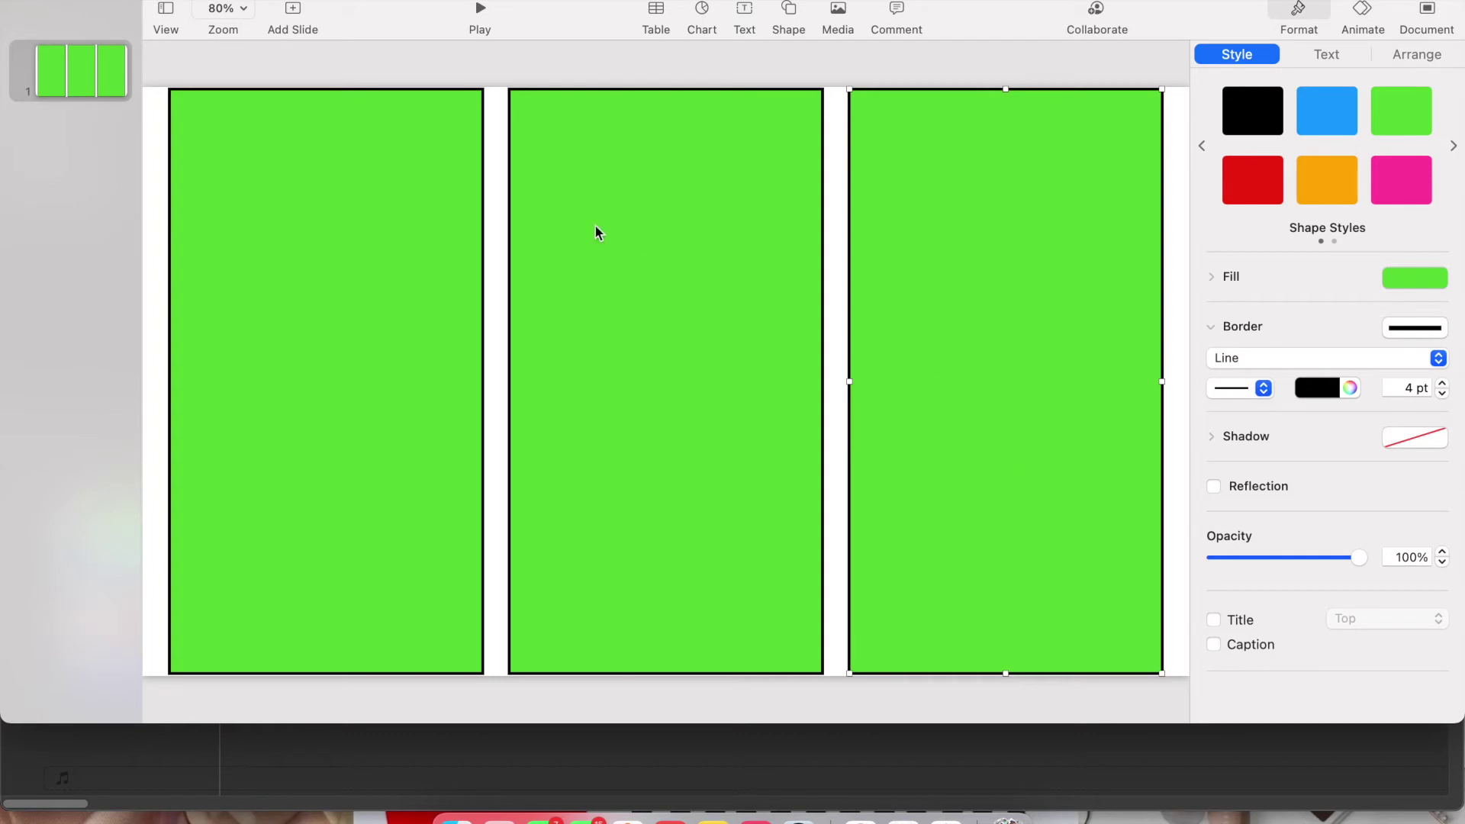
Preview the Drop, Appear and Line Draw effects on the left panel and apply Line Draw as its build-in
{"action": "left_click", "coordinate": [263, 189]}
{"action": "left_click", "coordinate": [1361, 13]}
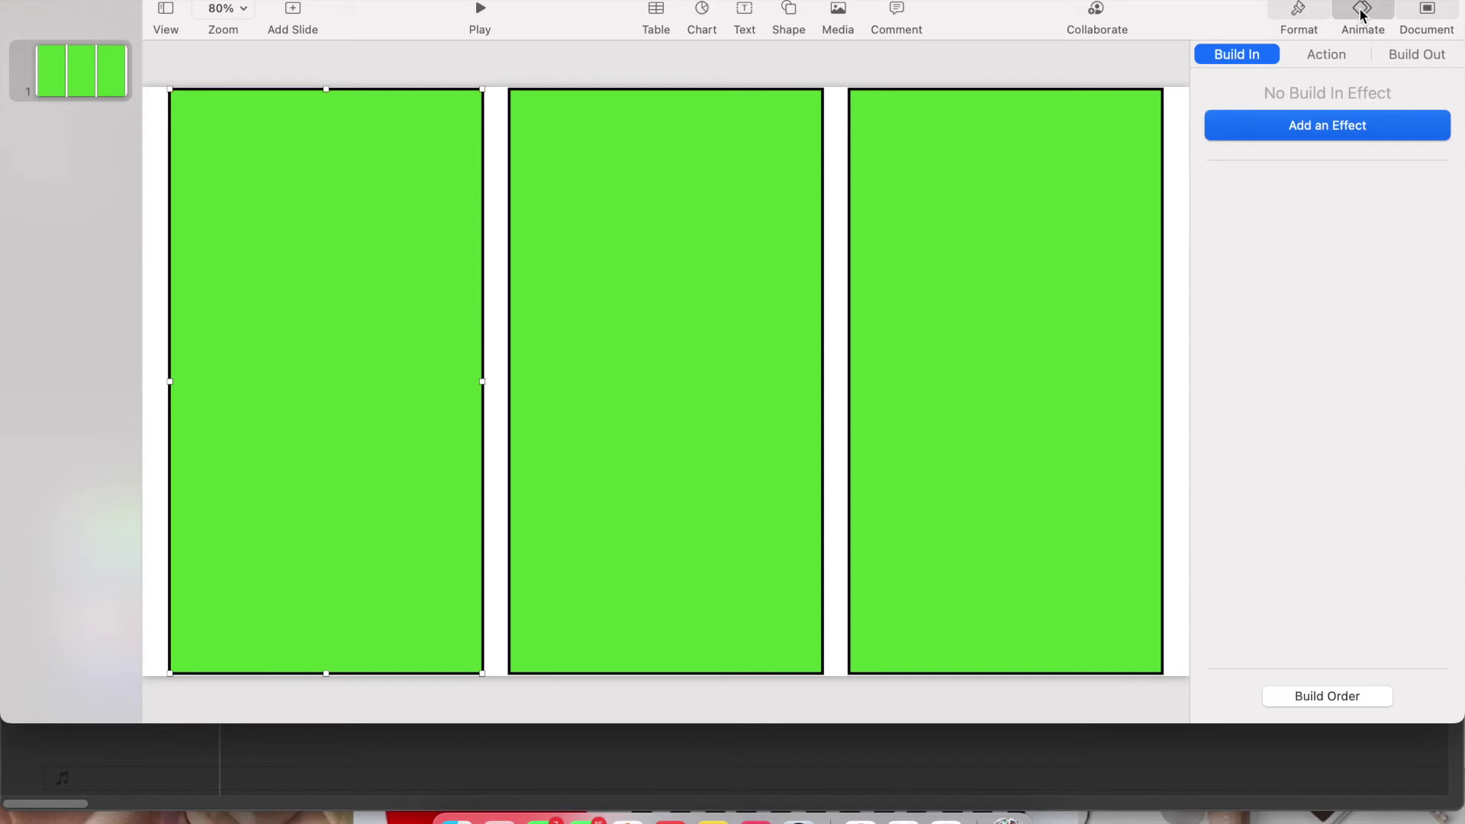
{"action": "left_click", "coordinate": [1375, 131]}
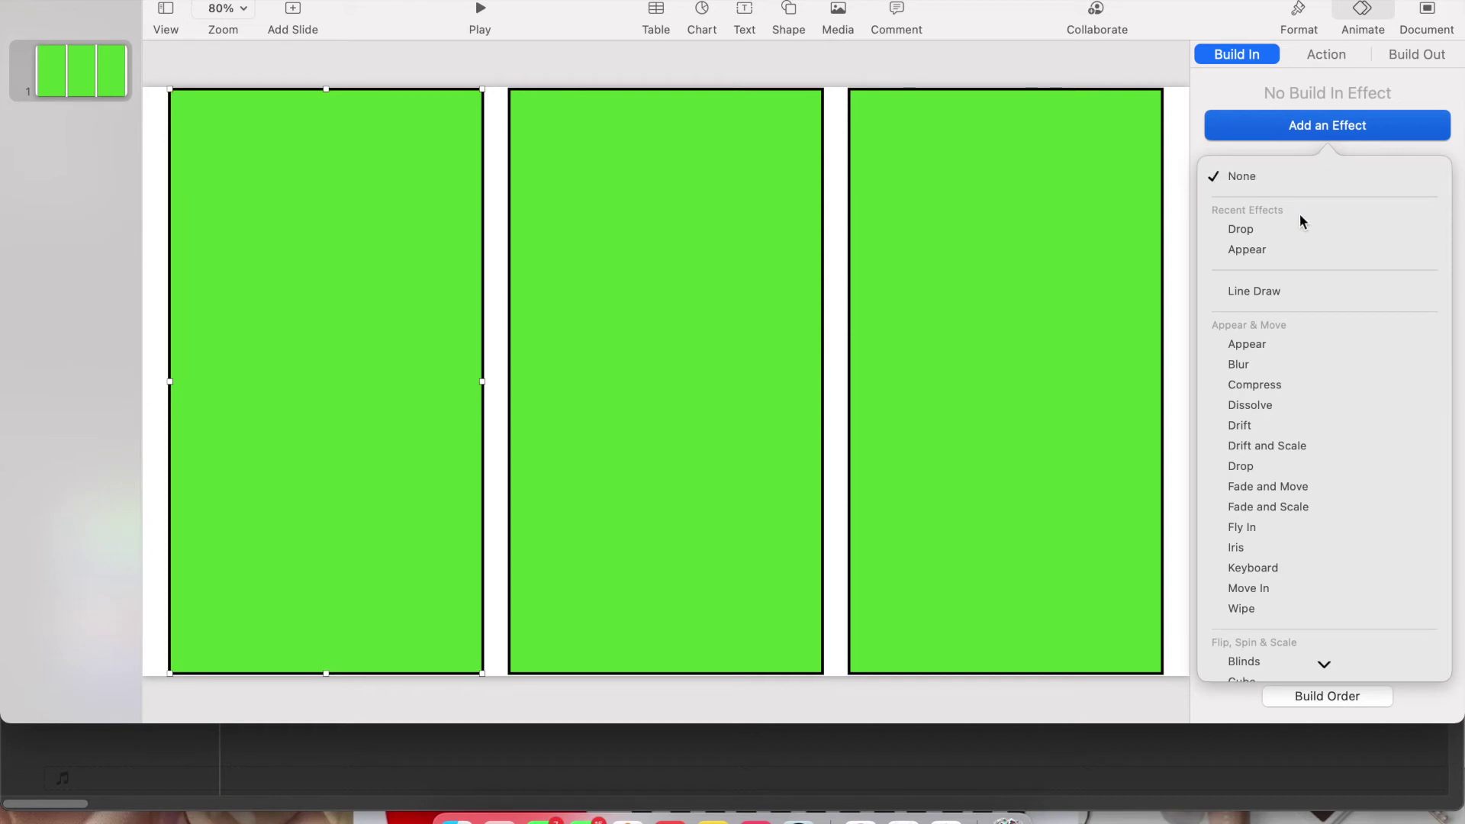
{"action": "left_click", "coordinate": [1400, 231]}
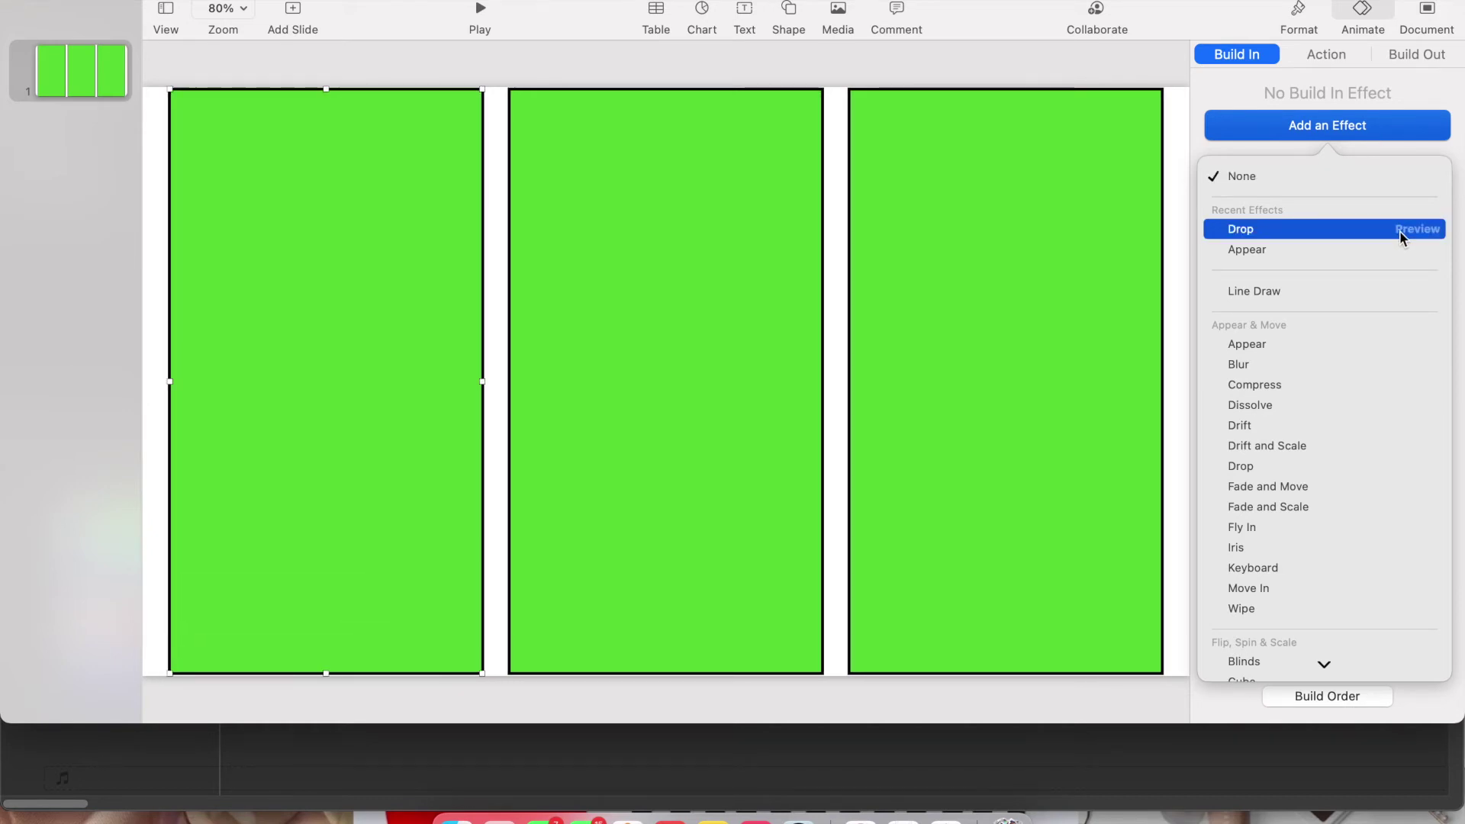
{"action": "left_click", "coordinate": [1395, 250]}
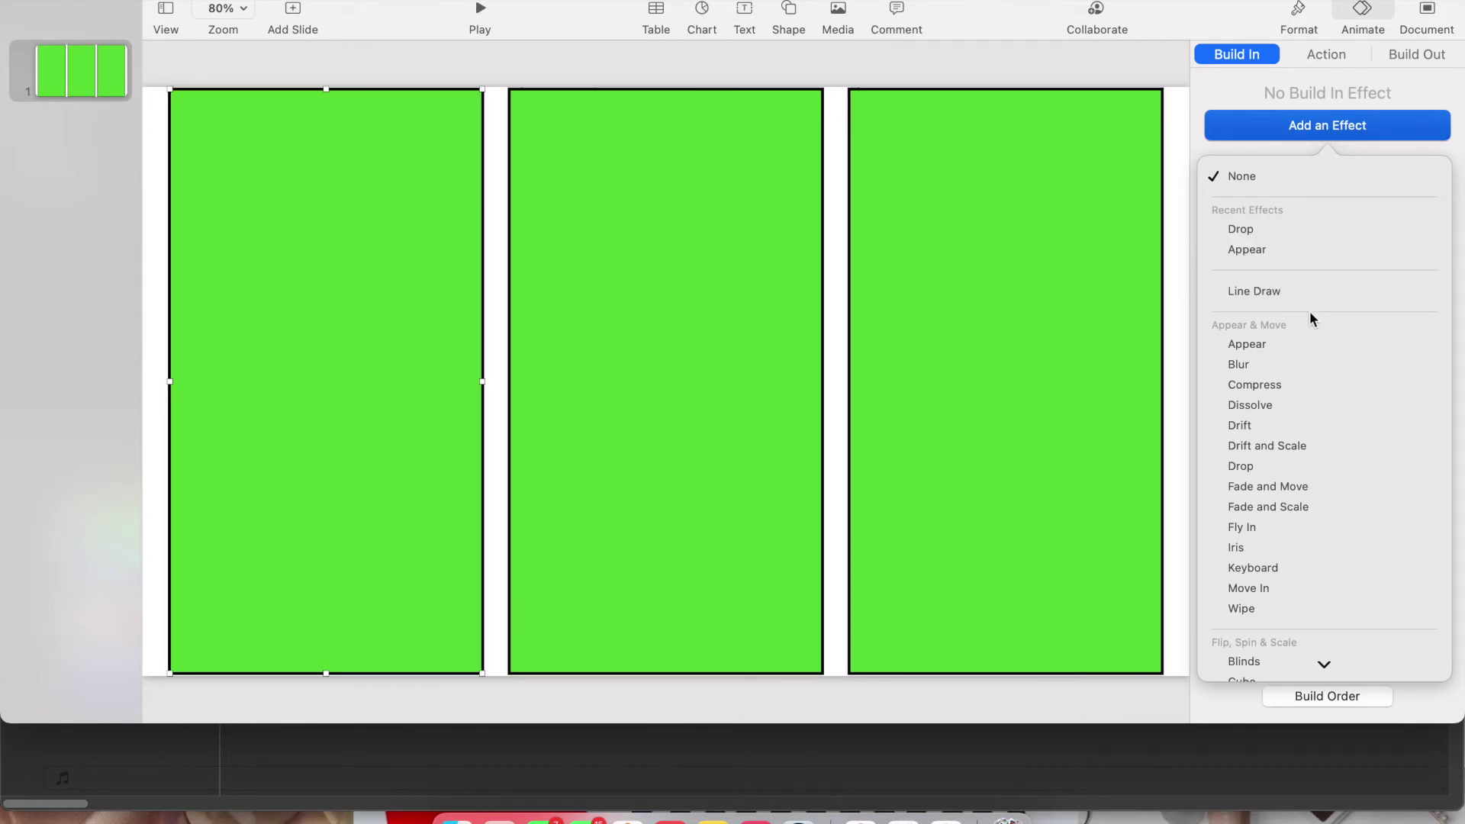
{"action": "left_click", "coordinate": [1394, 291]}
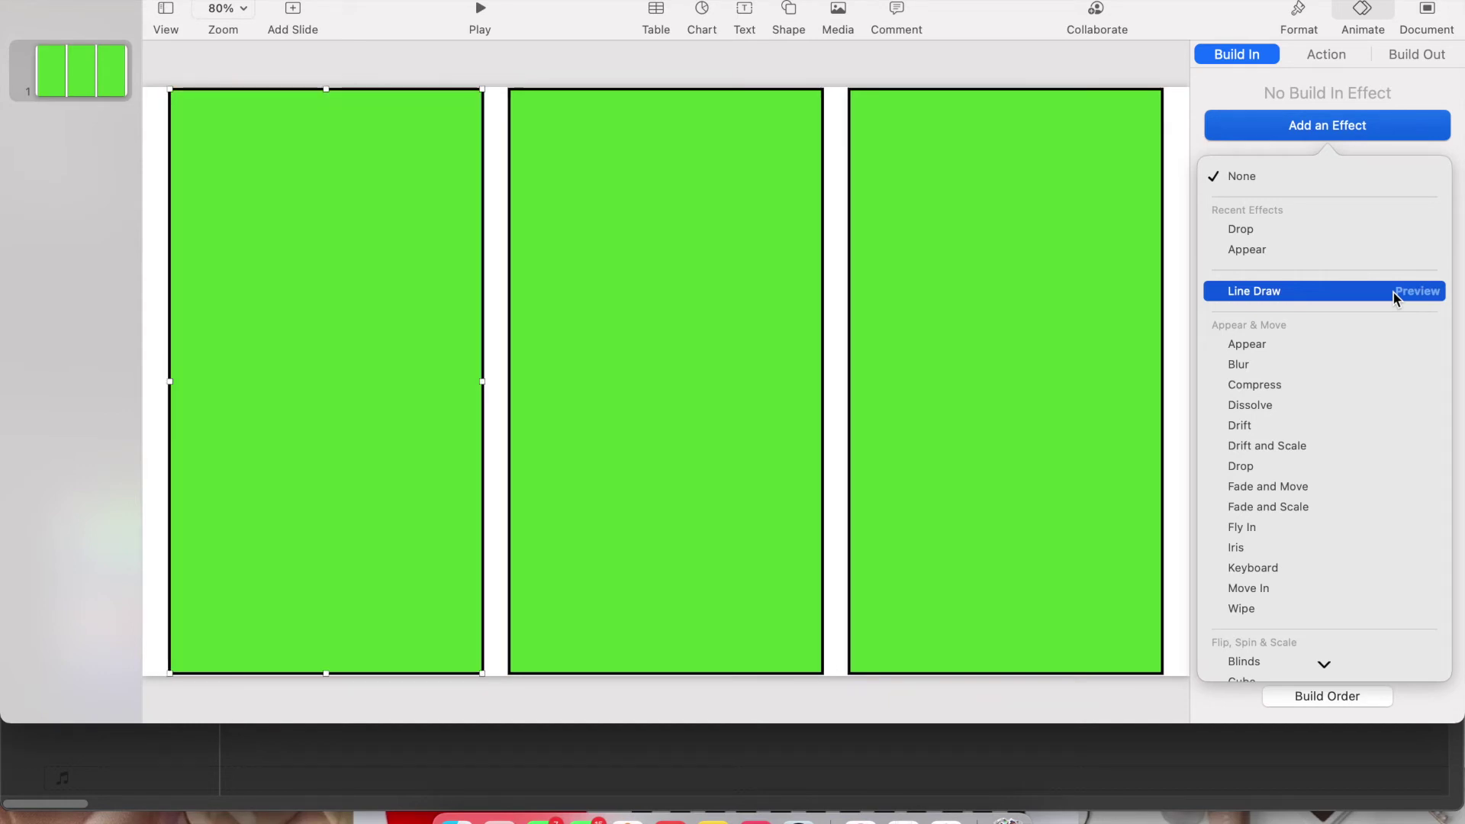
{"action": "left_click", "coordinate": [1370, 291]}
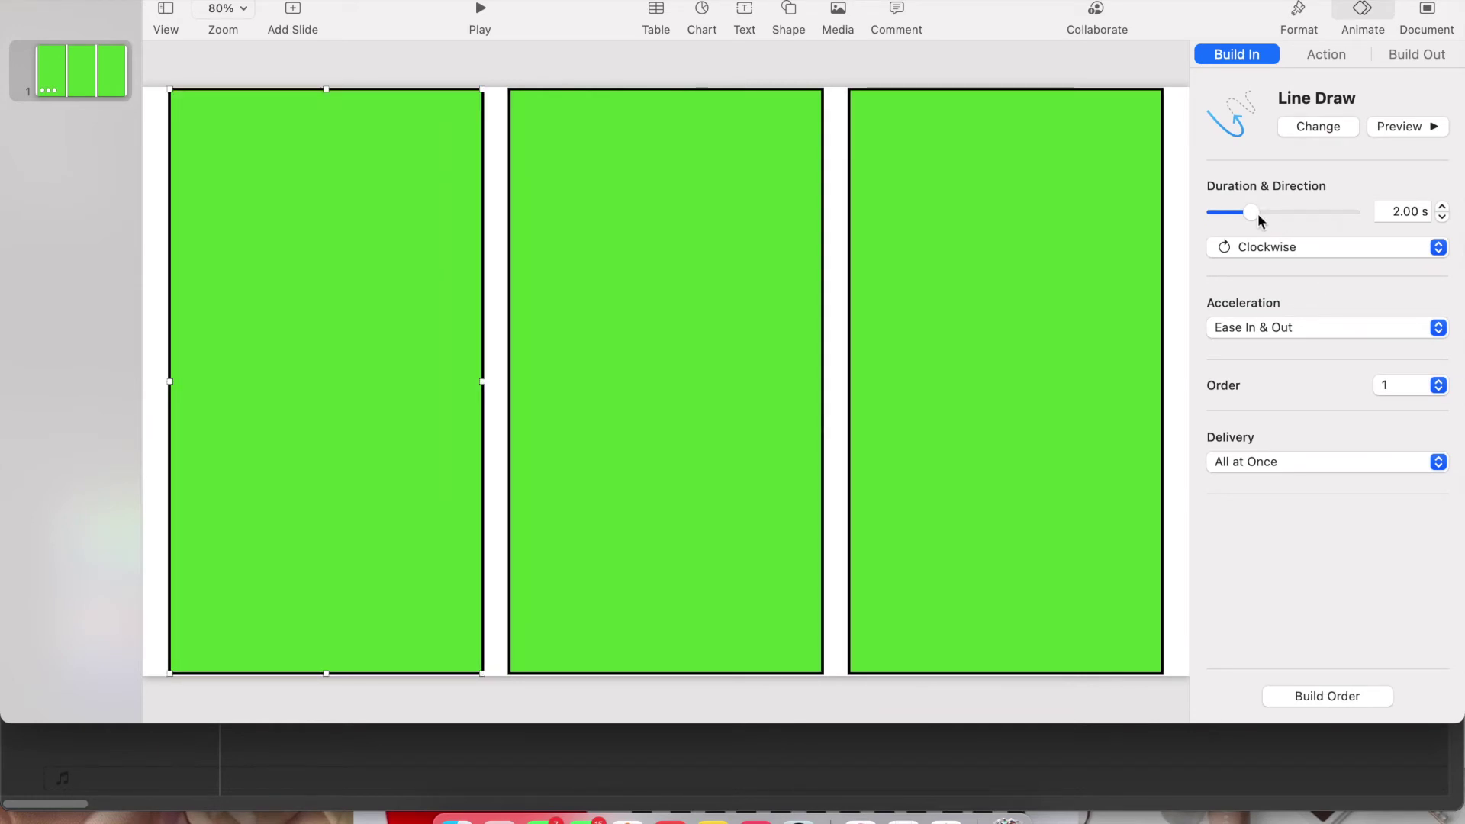
Apply the Line Draw build-in effect to the right panel, keeping its delivery at All at Once
{"action": "left_click", "coordinate": [915, 357]}
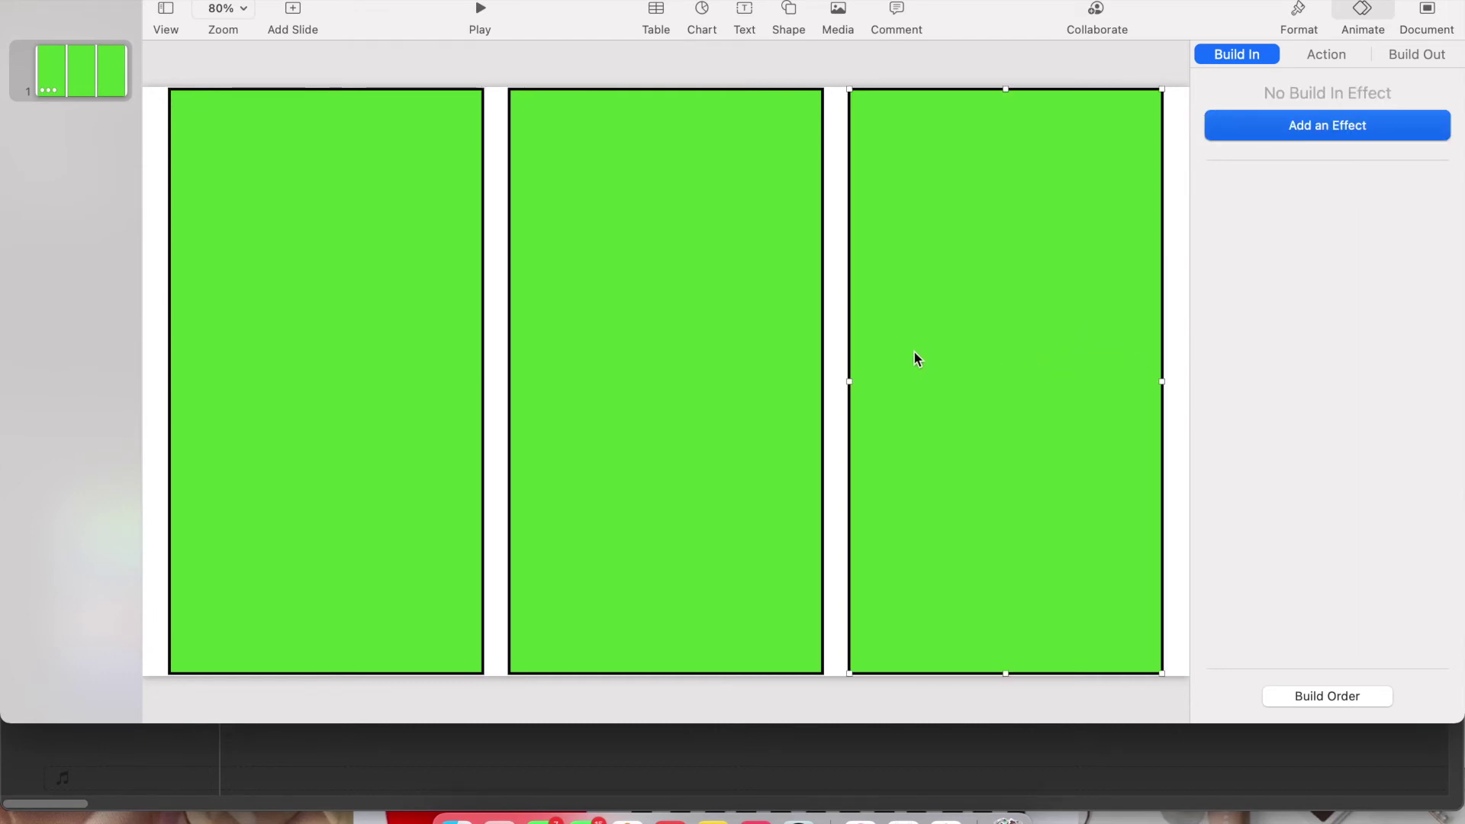
{"action": "left_click", "coordinate": [1247, 129]}
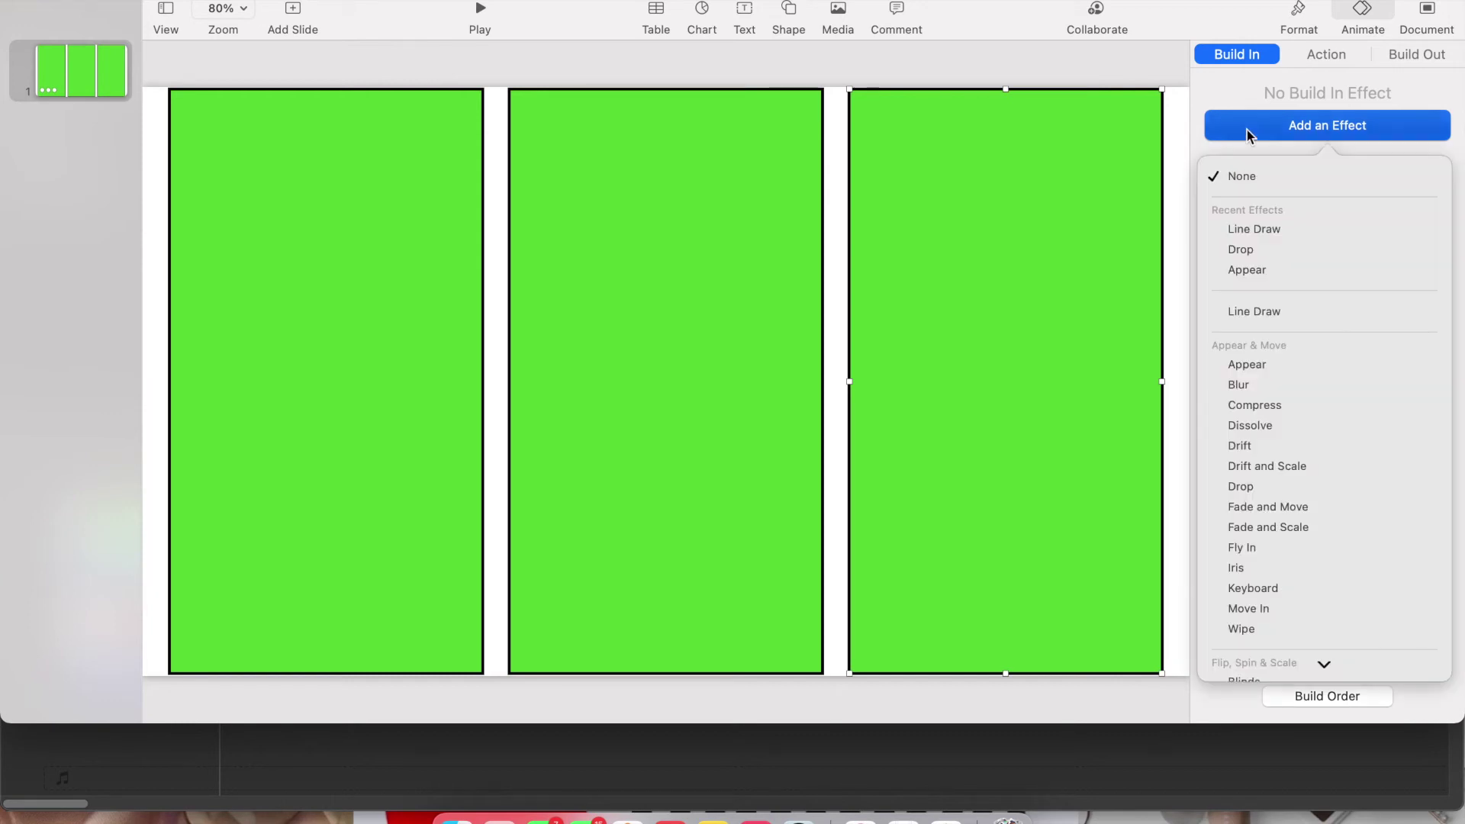
{"action": "left_click", "coordinate": [1274, 228]}
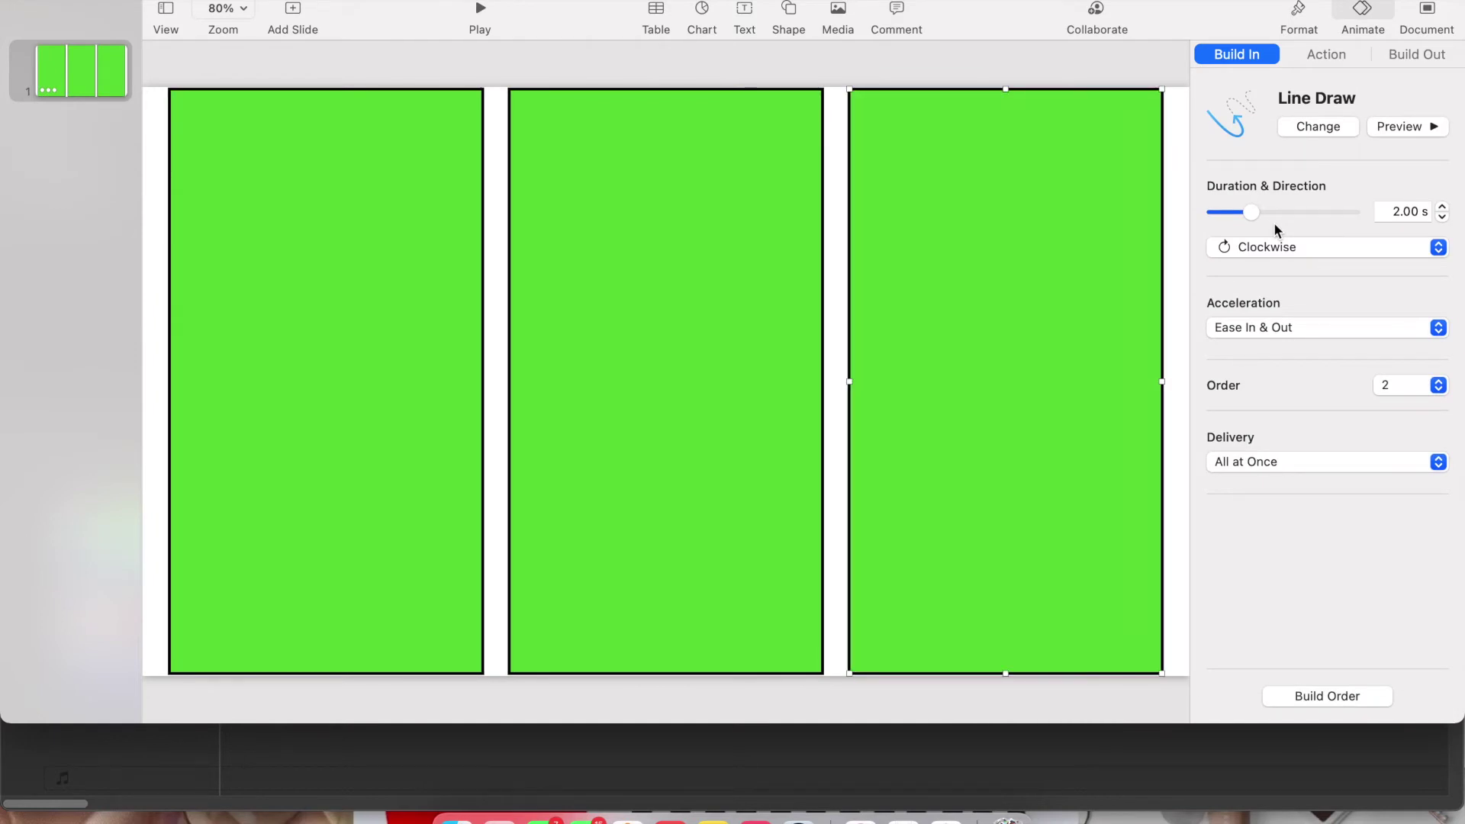
{"action": "left_click", "coordinate": [1308, 464]}
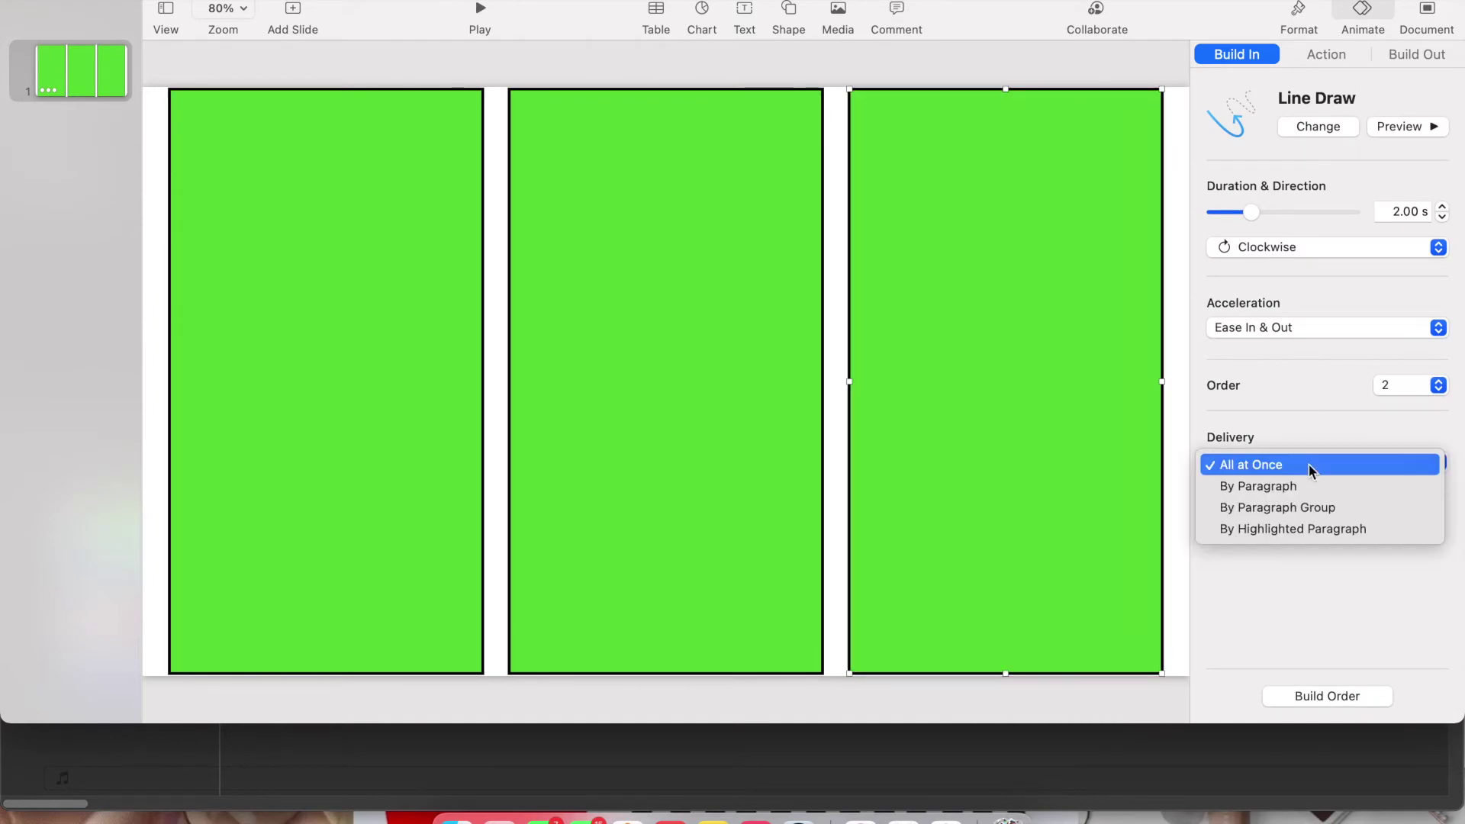
{"action": "left_click", "coordinate": [1308, 464]}
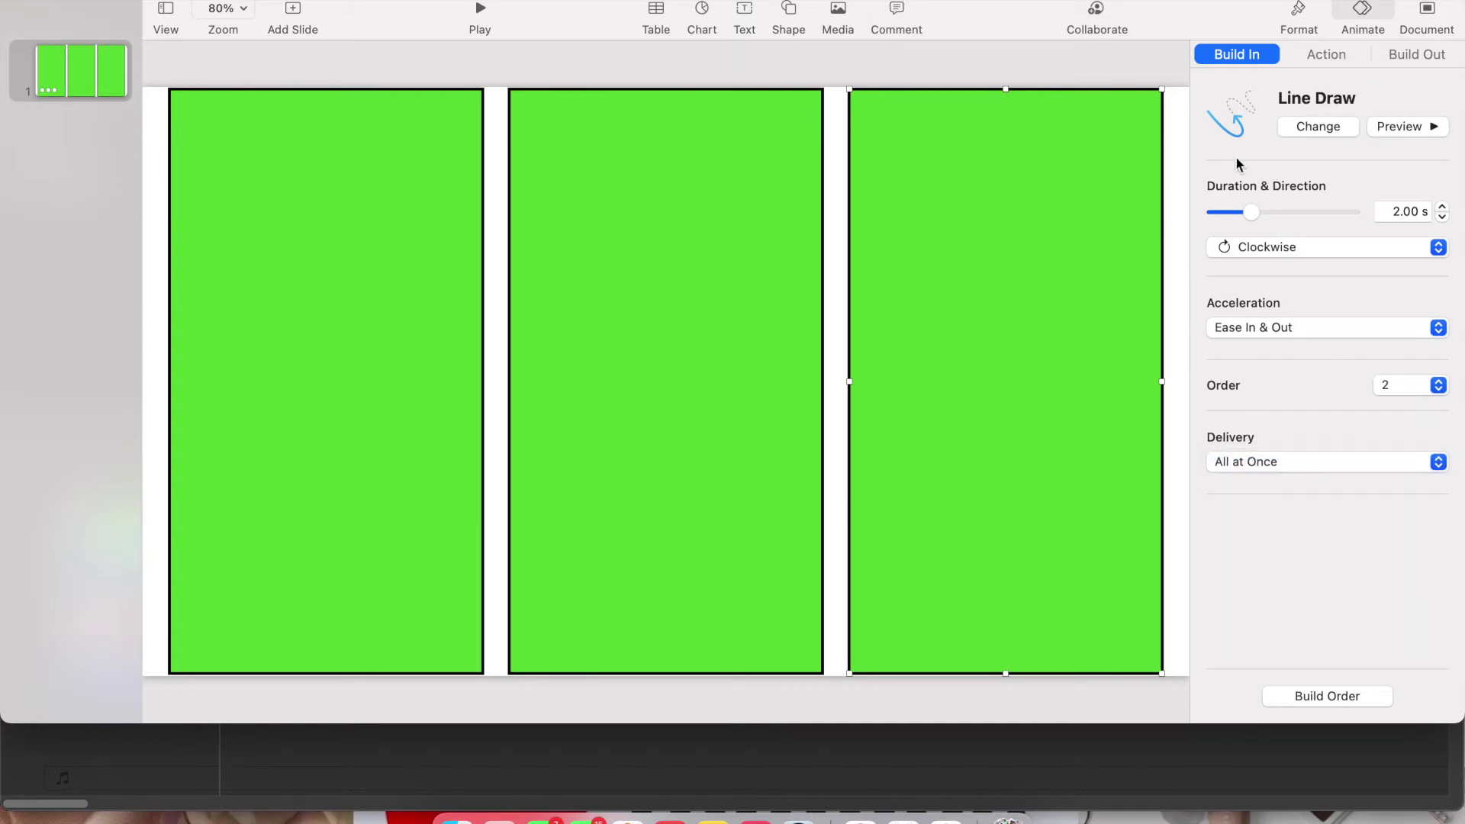
In the build order, set the right panel's animation to start With Build 1 and preview the builds
{"action": "left_click", "coordinate": [1315, 694]}
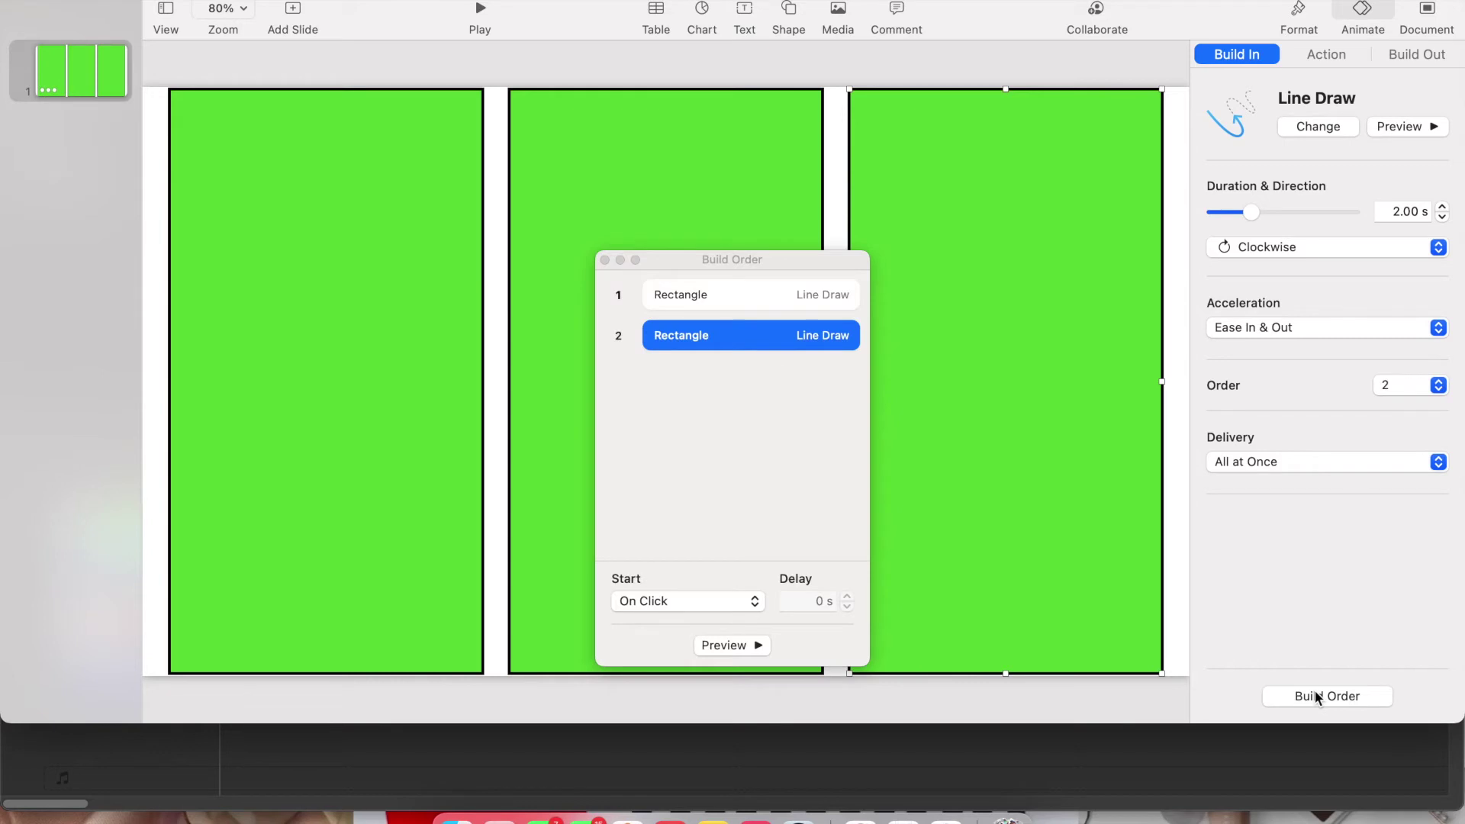
{"action": "left_click", "coordinate": [758, 603]}
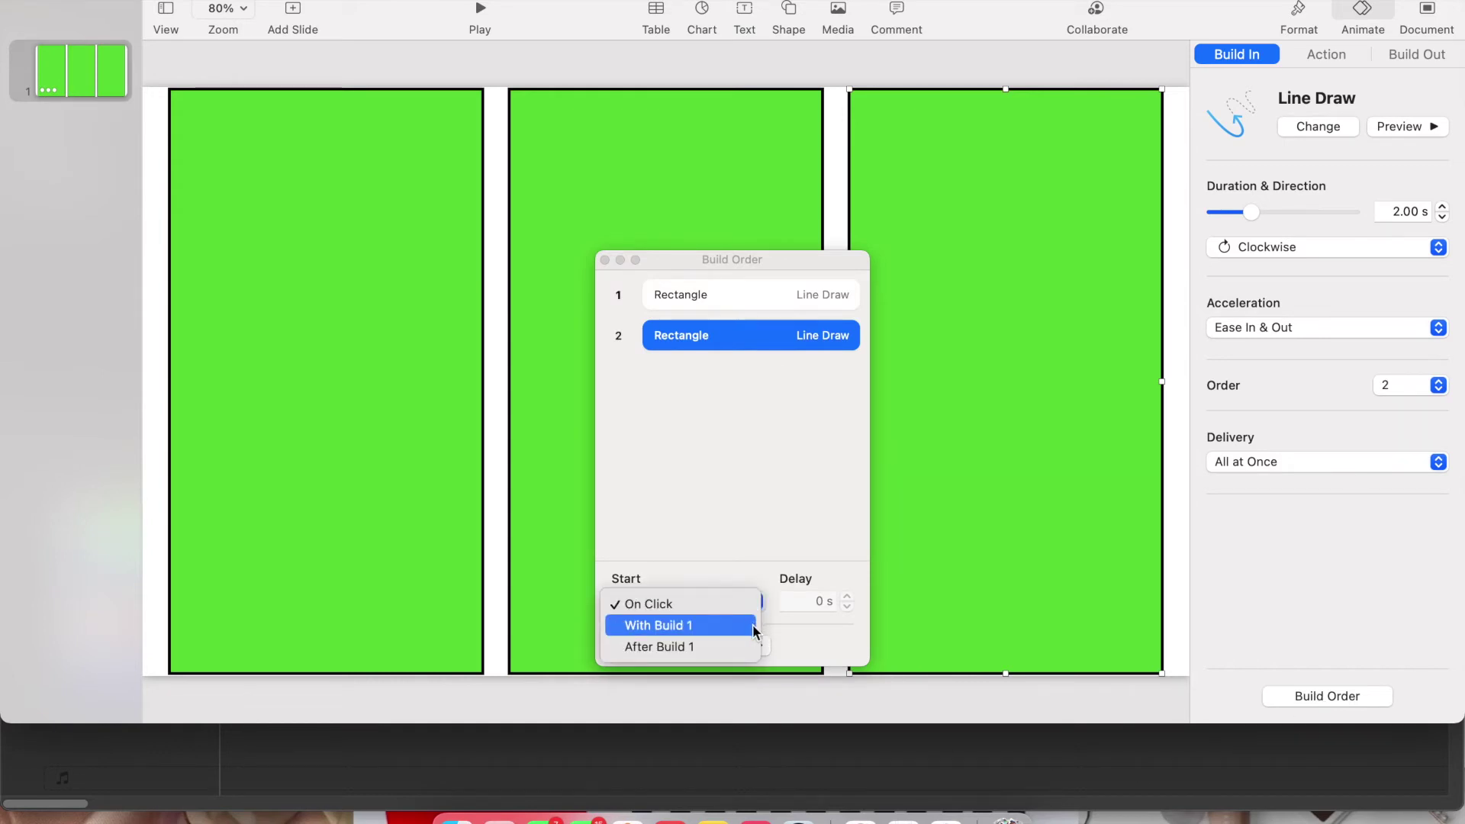
{"action": "left_click", "coordinate": [752, 624]}
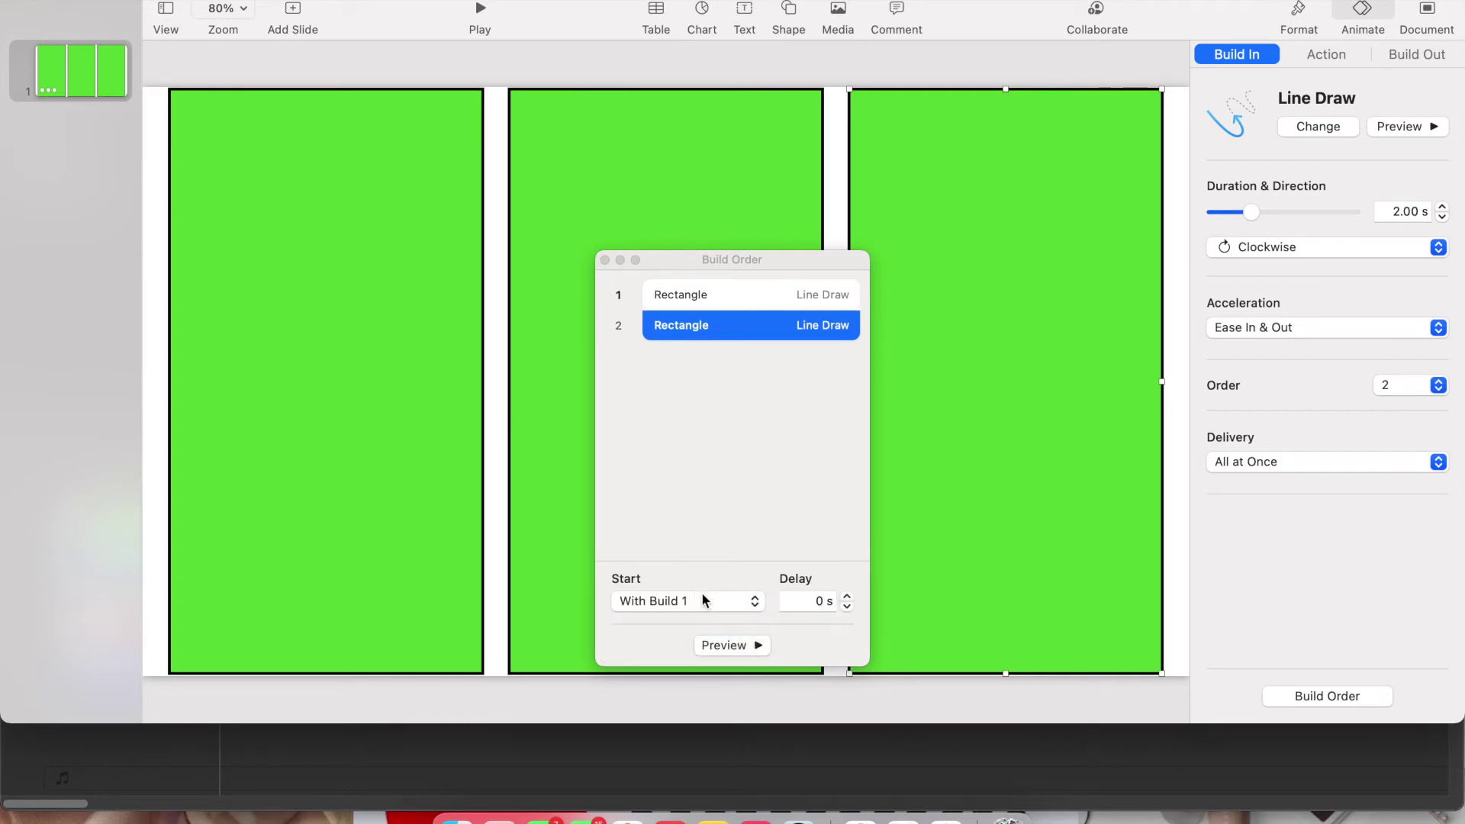
{"action": "left_click", "coordinate": [730, 646]}
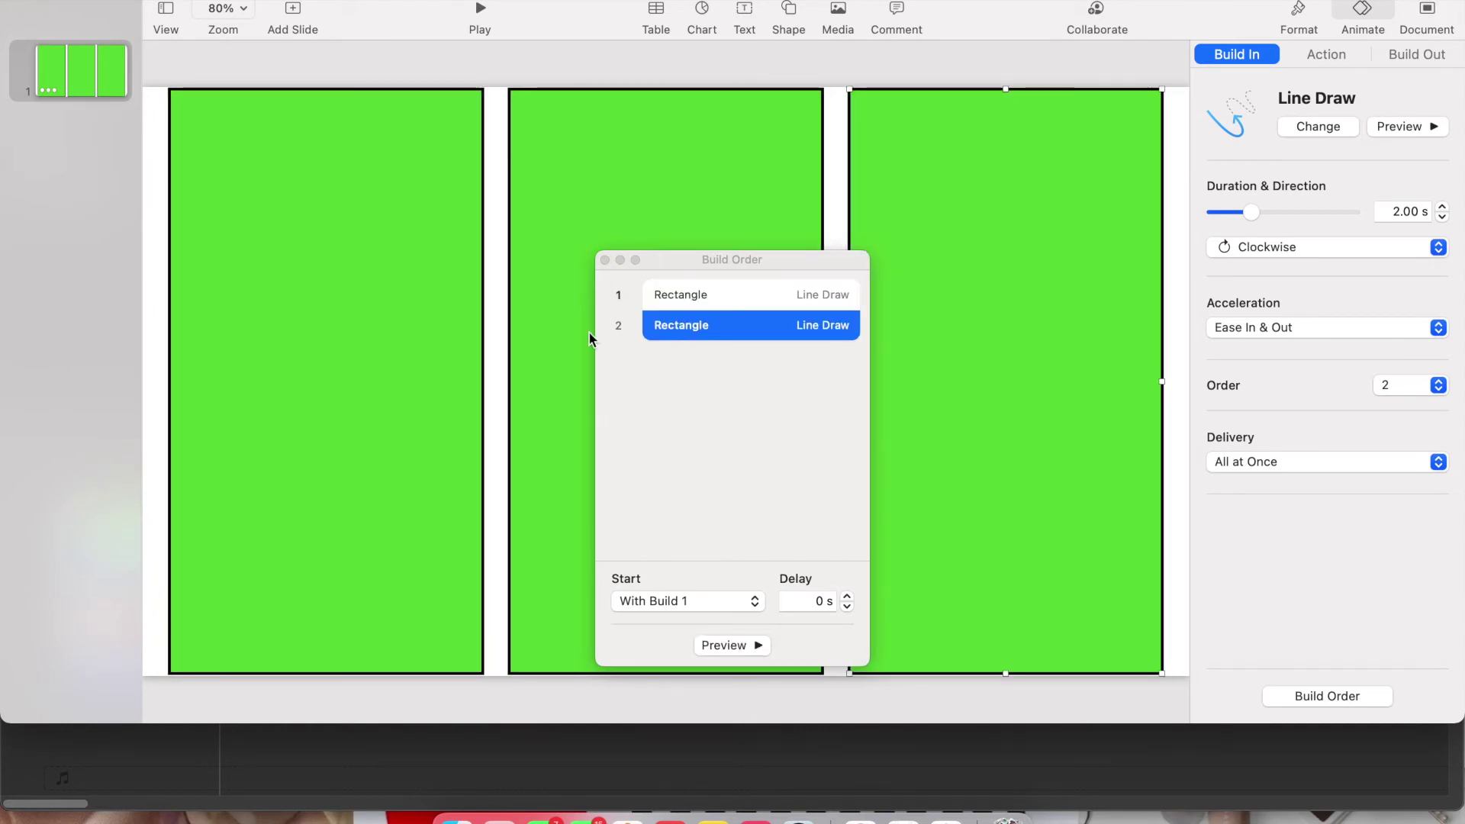
{"action": "left_click", "coordinate": [605, 261]}
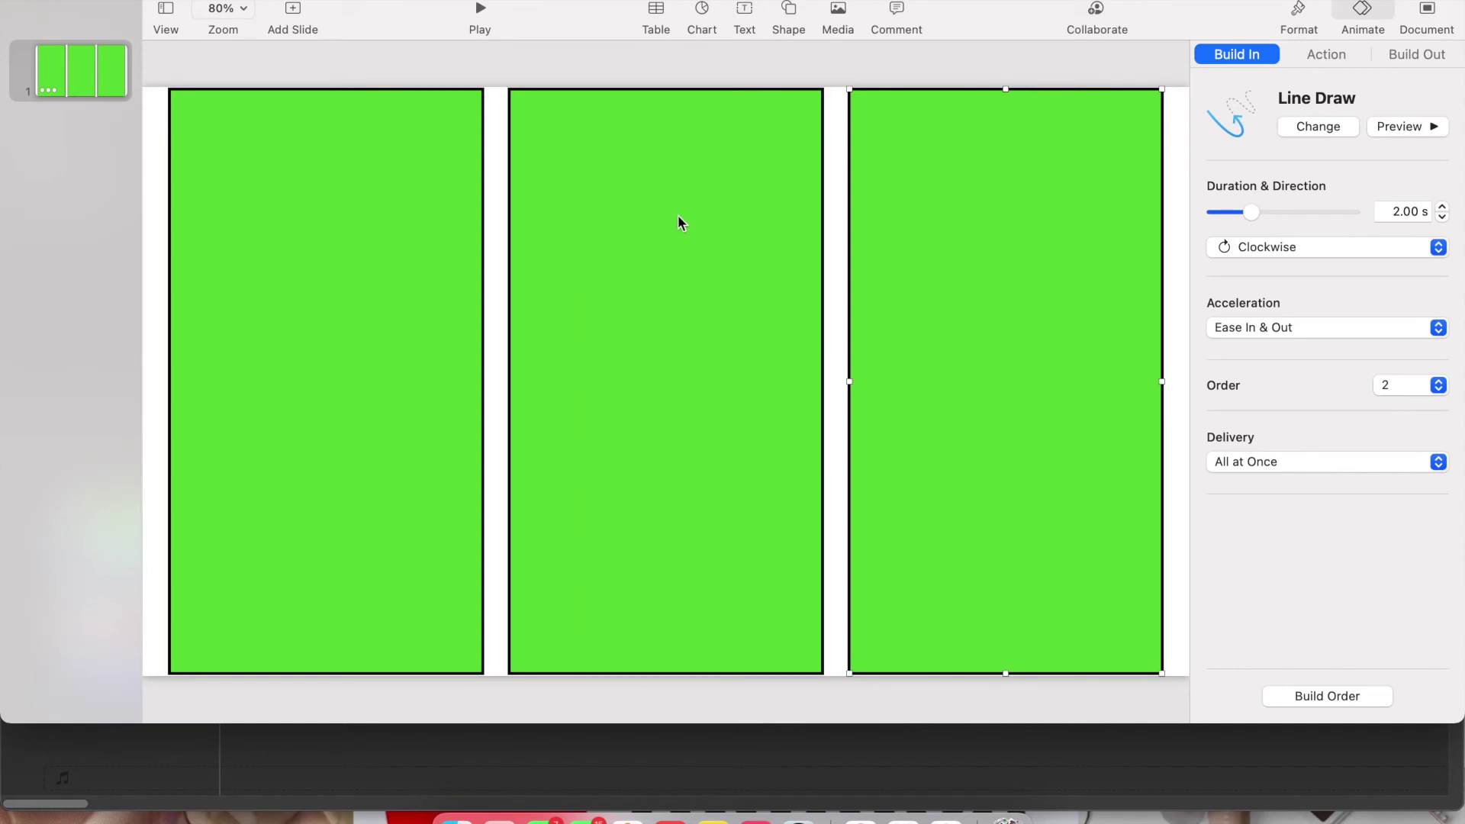
Preview the Blur, Compress, Drift, Drift and Scale, Drop, and Fade and Move build-in effects on the middle panel
{"action": "left_click", "coordinate": [734, 255]}
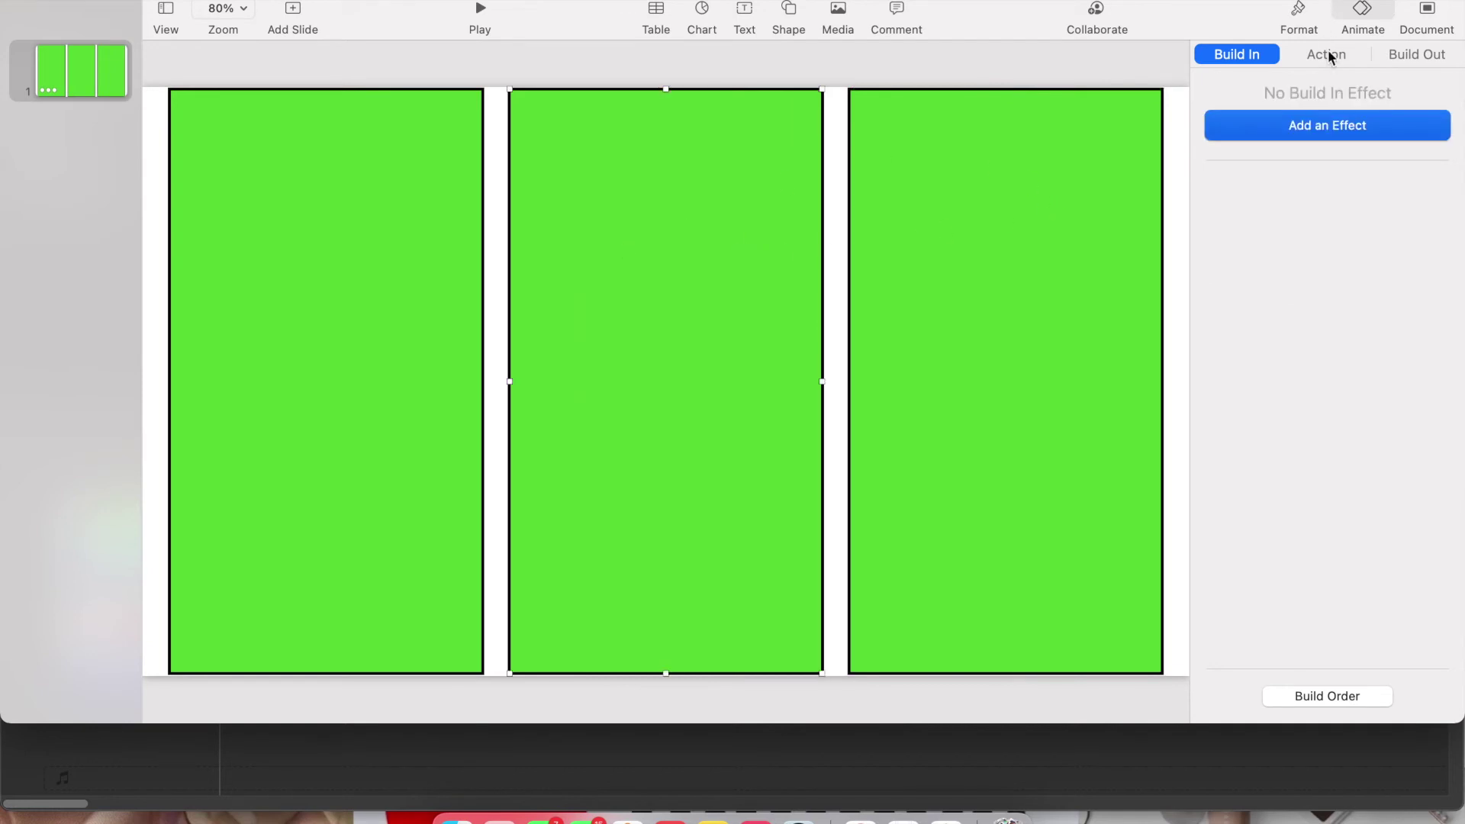
{"action": "left_click", "coordinate": [1335, 131]}
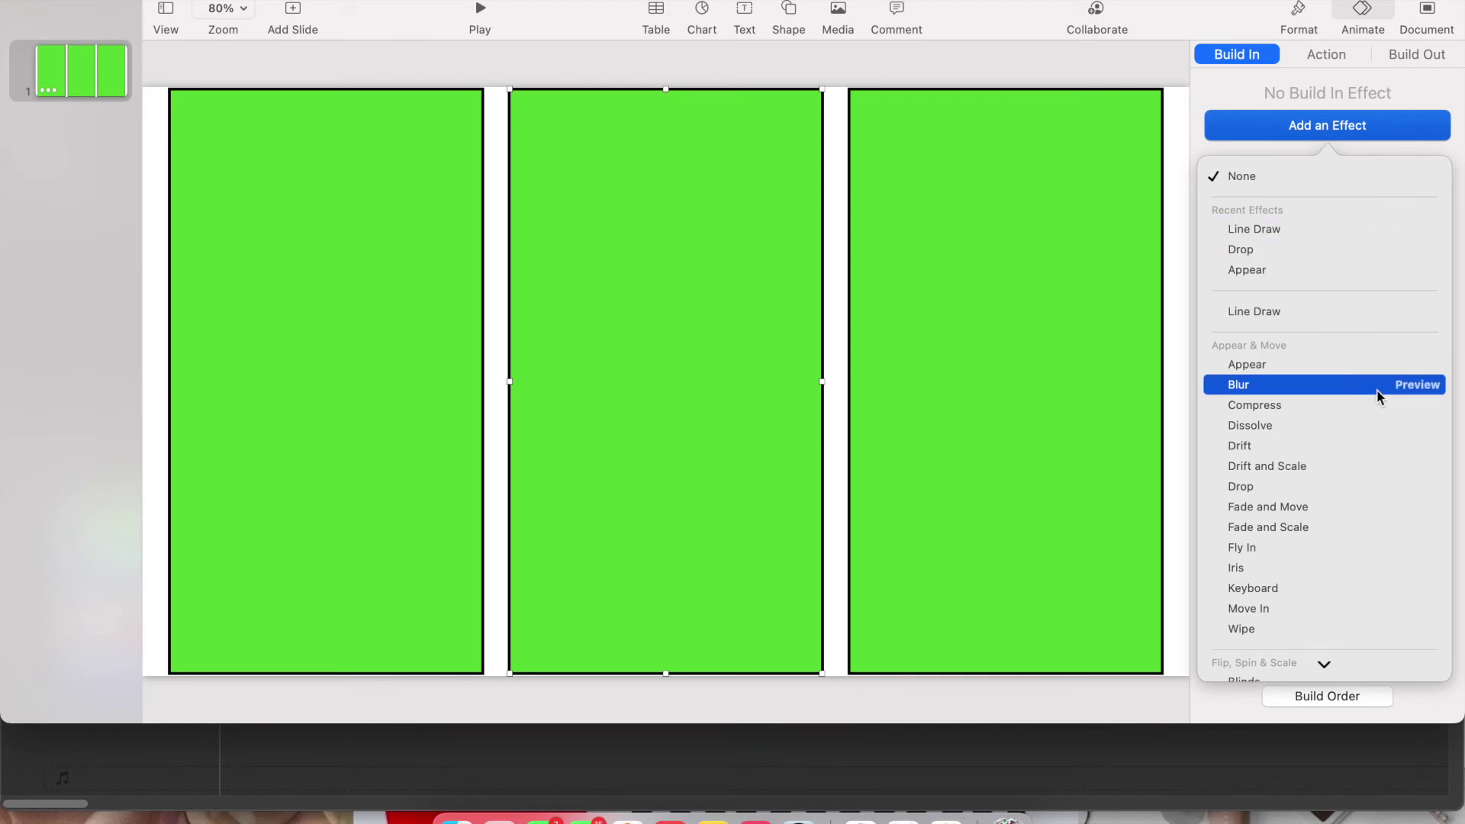
{"action": "left_click", "coordinate": [1415, 388]}
{"action": "left_click", "coordinate": [1401, 410]}
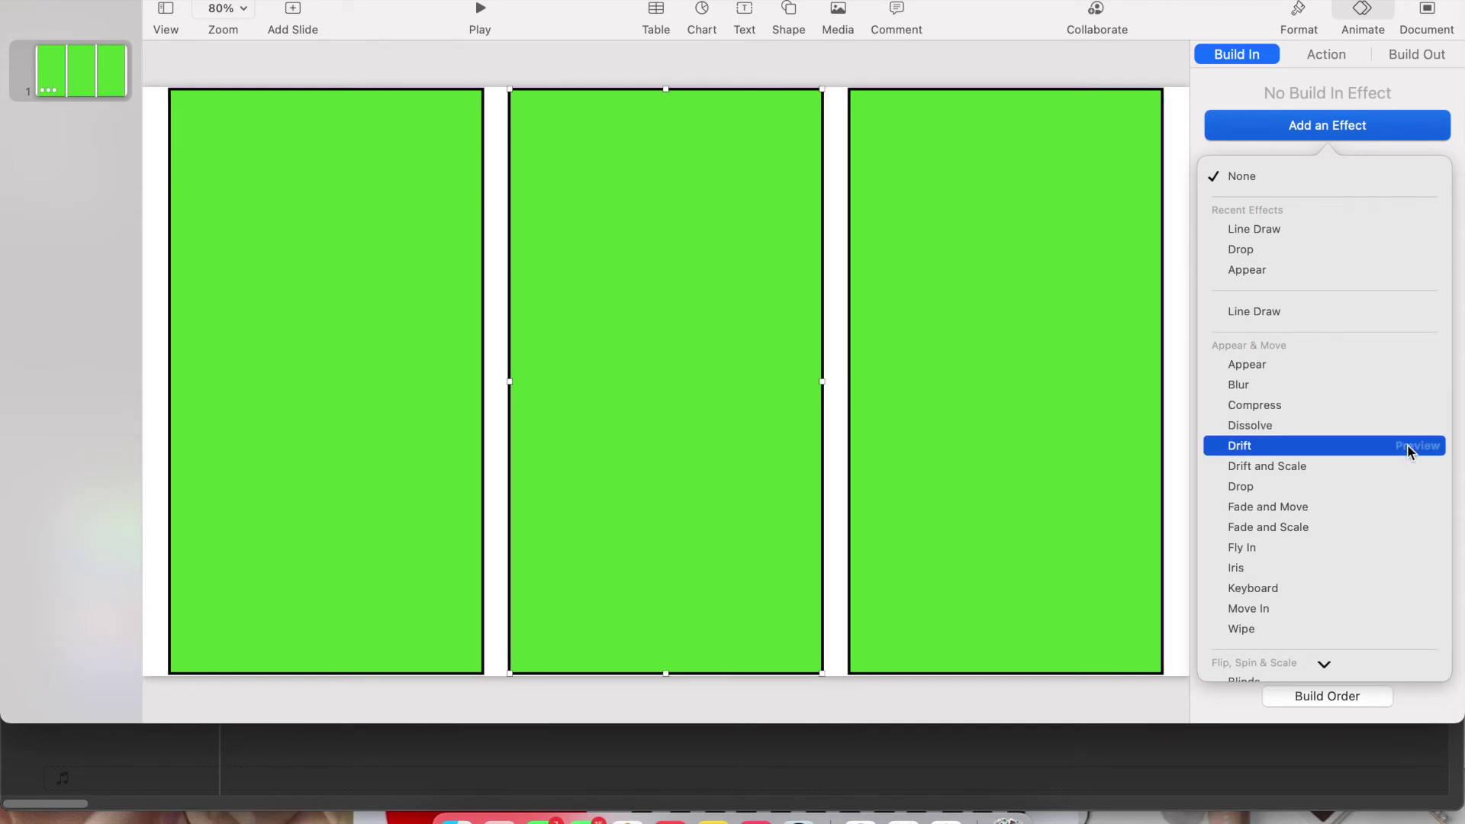
{"action": "left_click", "coordinate": [1408, 445]}
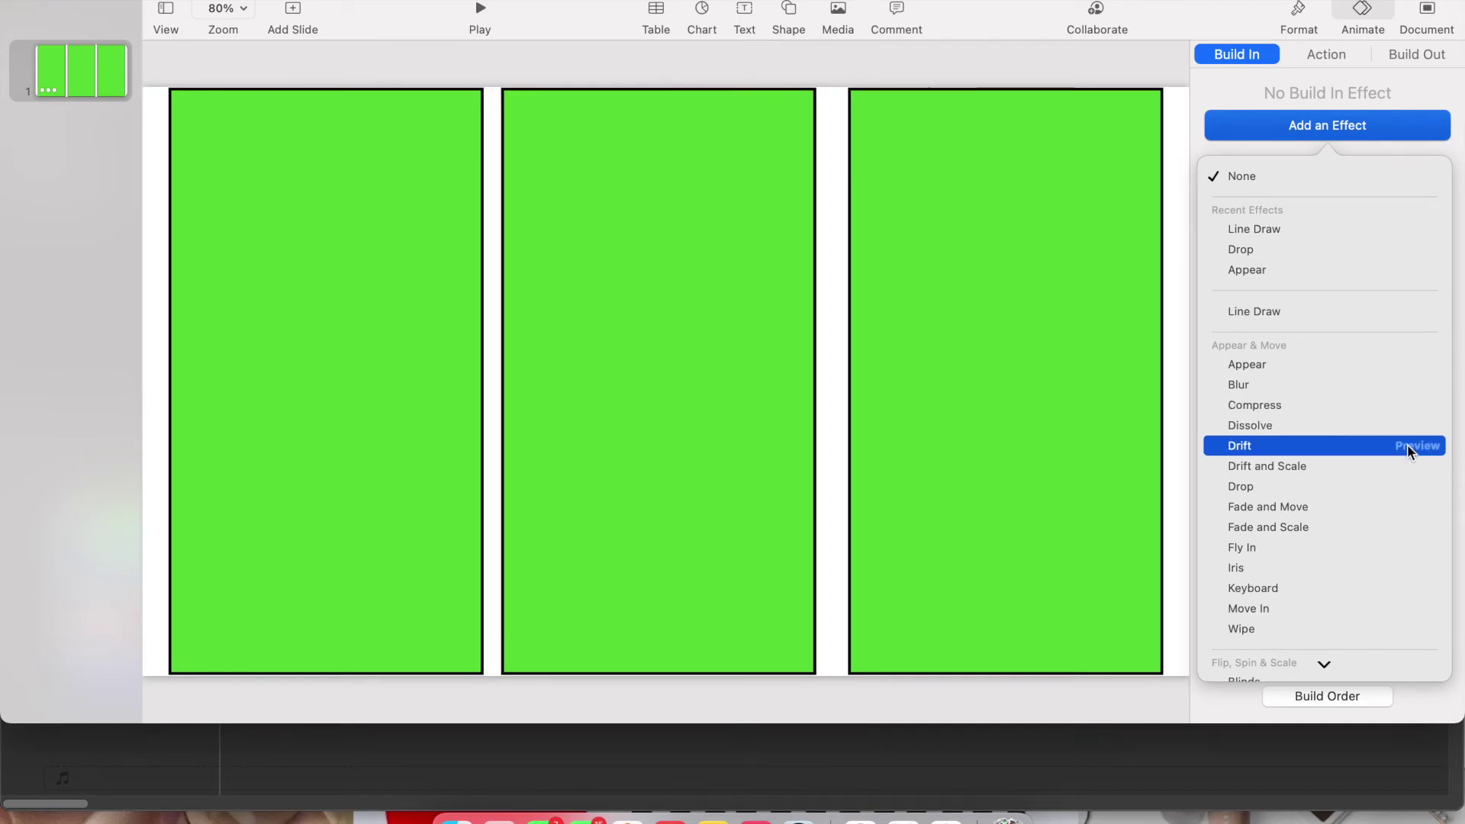
{"action": "left_click", "coordinate": [1410, 466]}
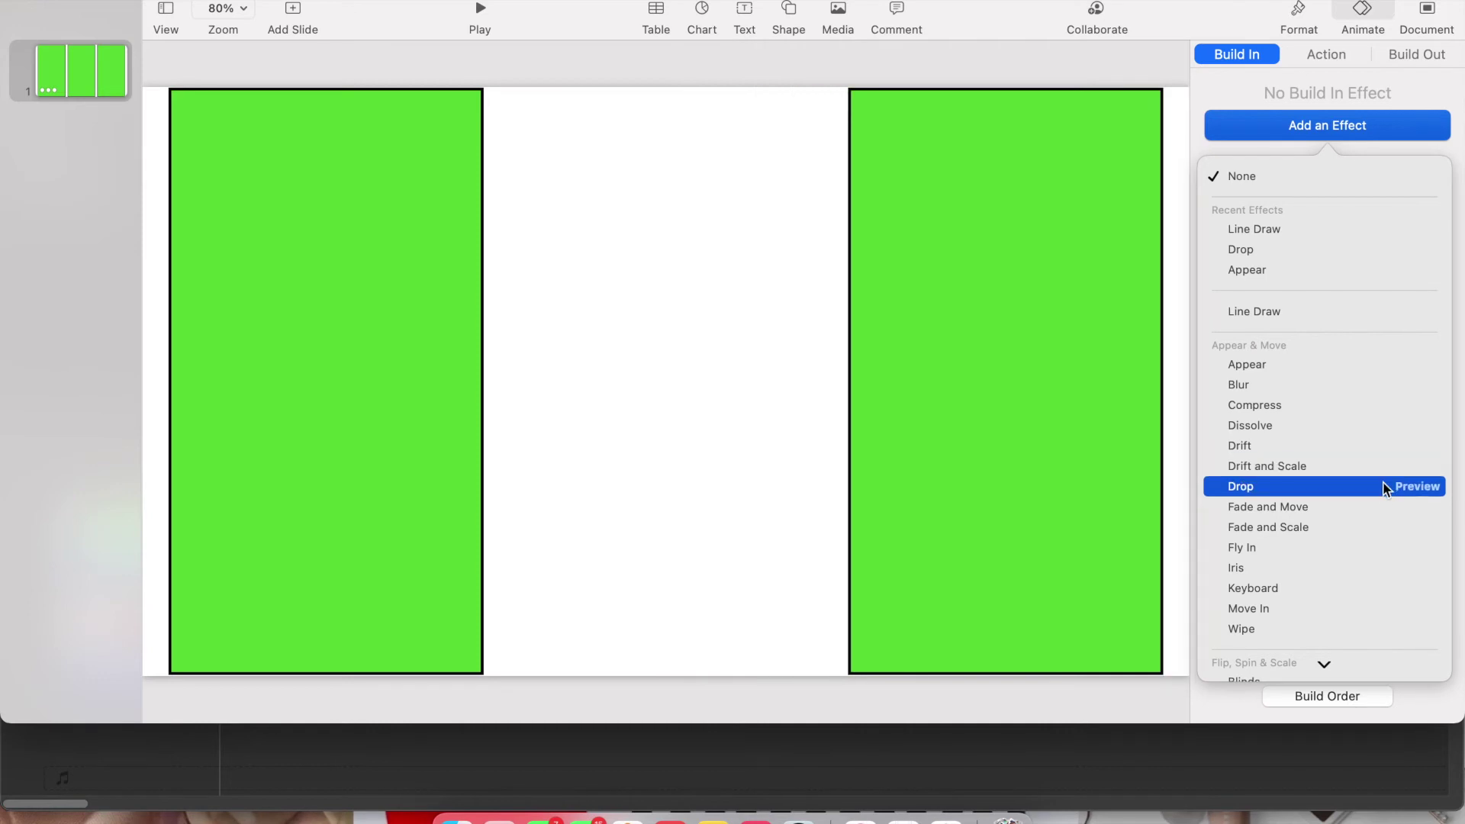
{"action": "left_click", "coordinate": [1410, 487]}
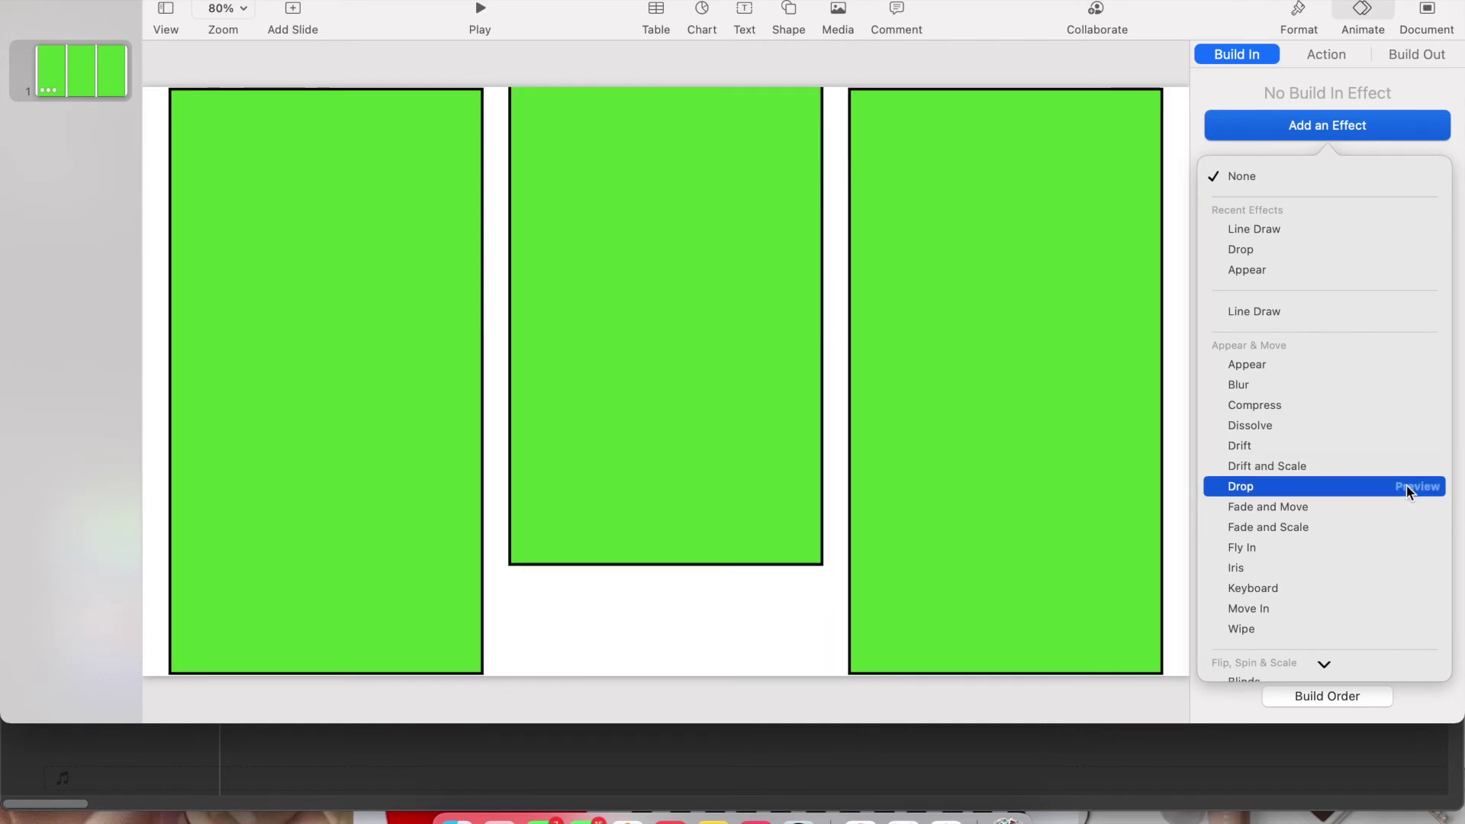
{"action": "left_click", "coordinate": [1410, 466]}
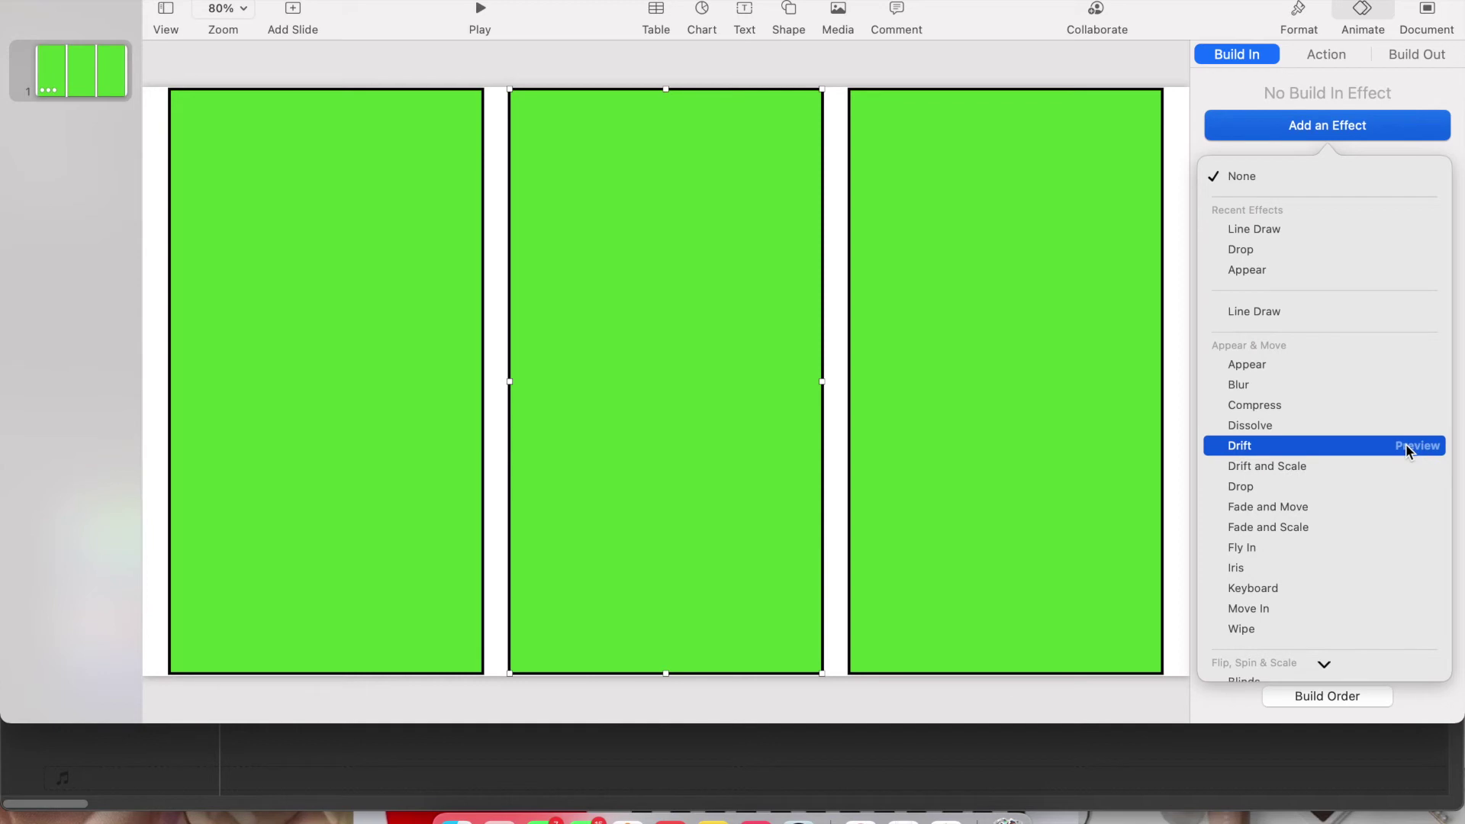
{"action": "left_click", "coordinate": [1408, 449]}
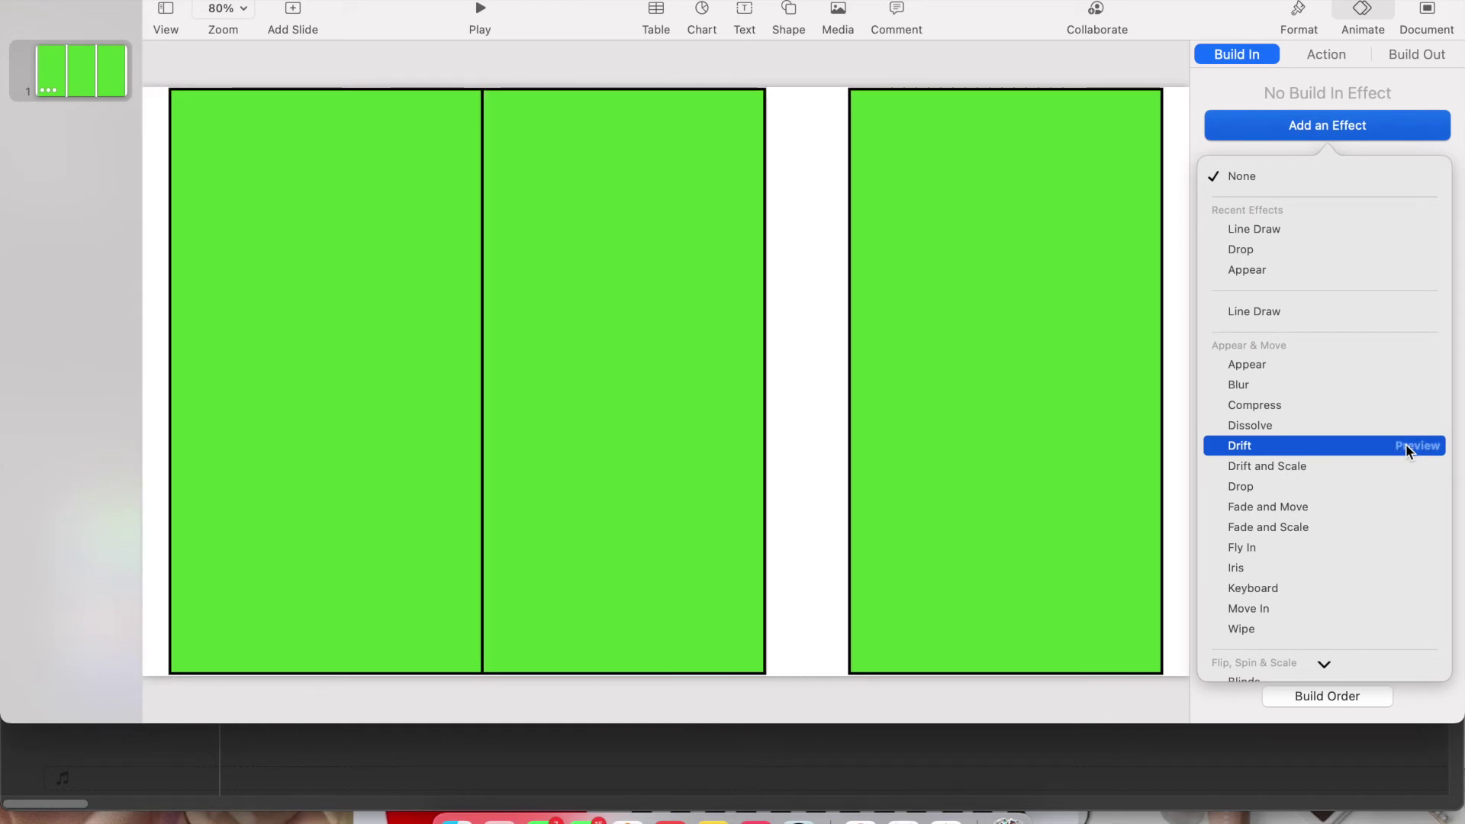
{"action": "left_click", "coordinate": [1404, 500]}
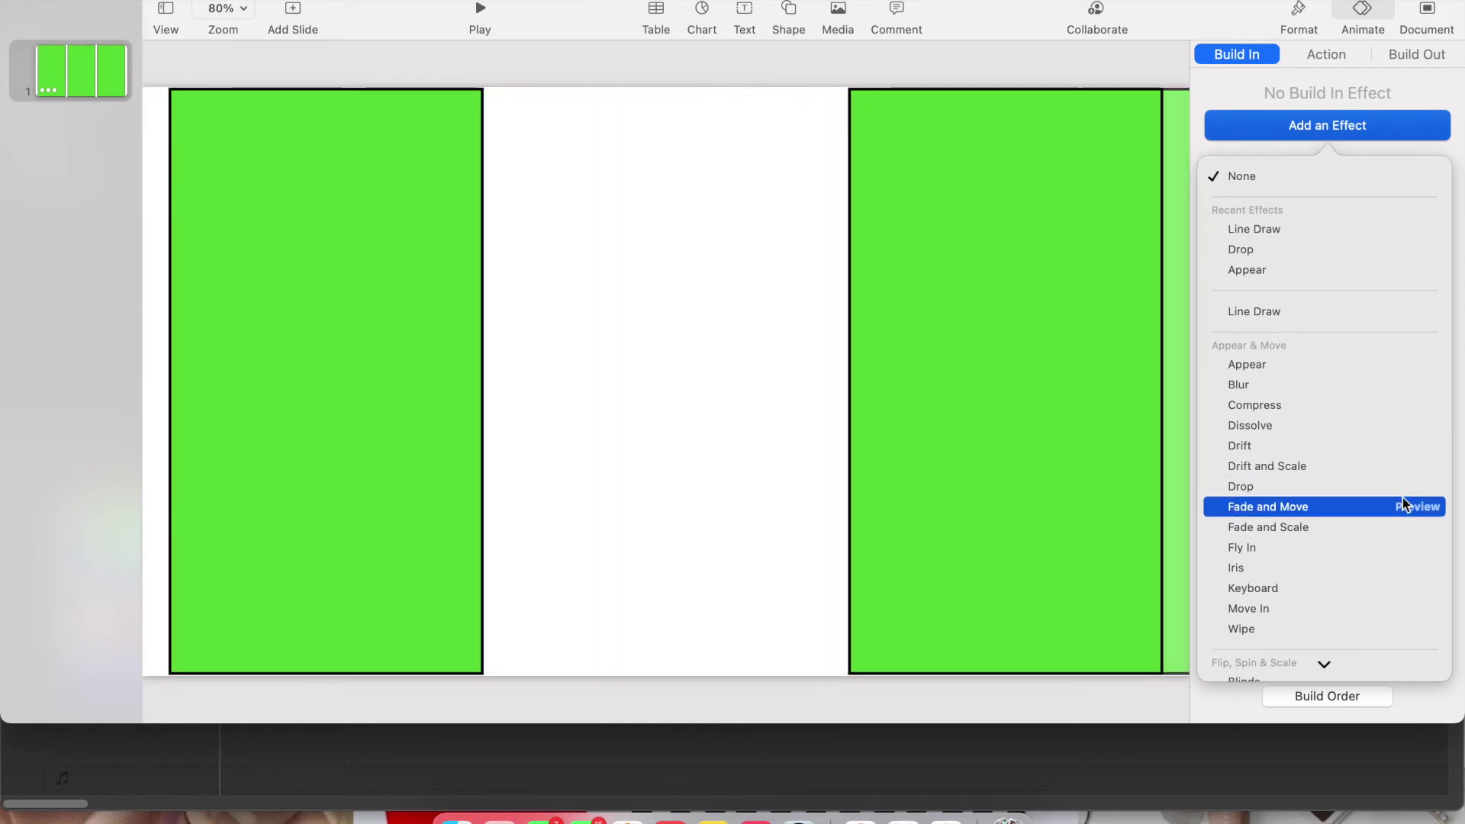
Preview the Scale effect on the middle panel and apply it as its build-in
{"action": "scroll", "coordinate": [1405, 551], "scroll_direction": "down", "scroll_amount": 3}
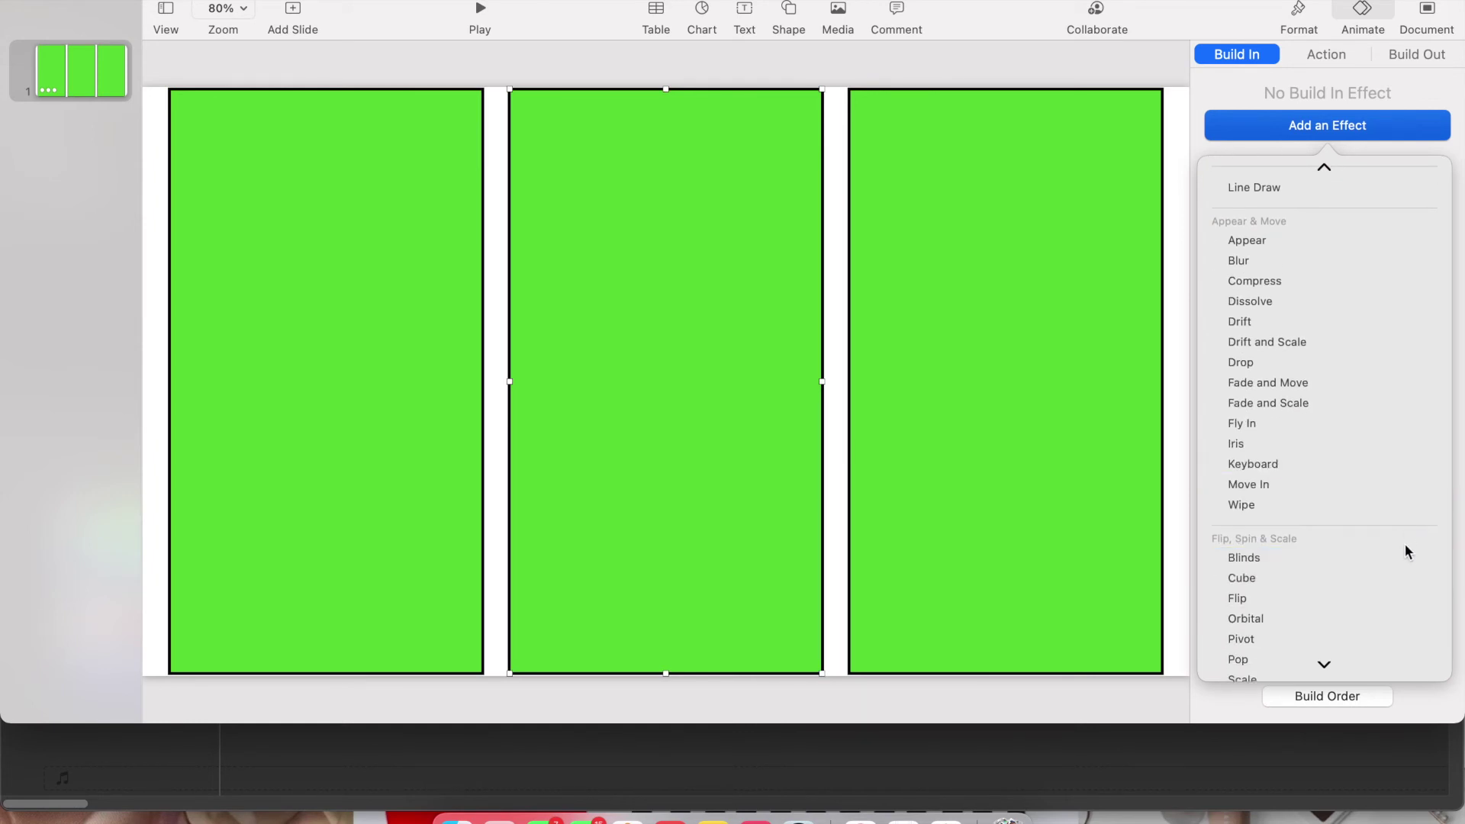
{"action": "scroll", "coordinate": [1404, 547], "scroll_direction": "down", "scroll_amount": 4}
{"action": "scroll", "coordinate": [1402, 543], "scroll_direction": "down", "scroll_amount": 4}
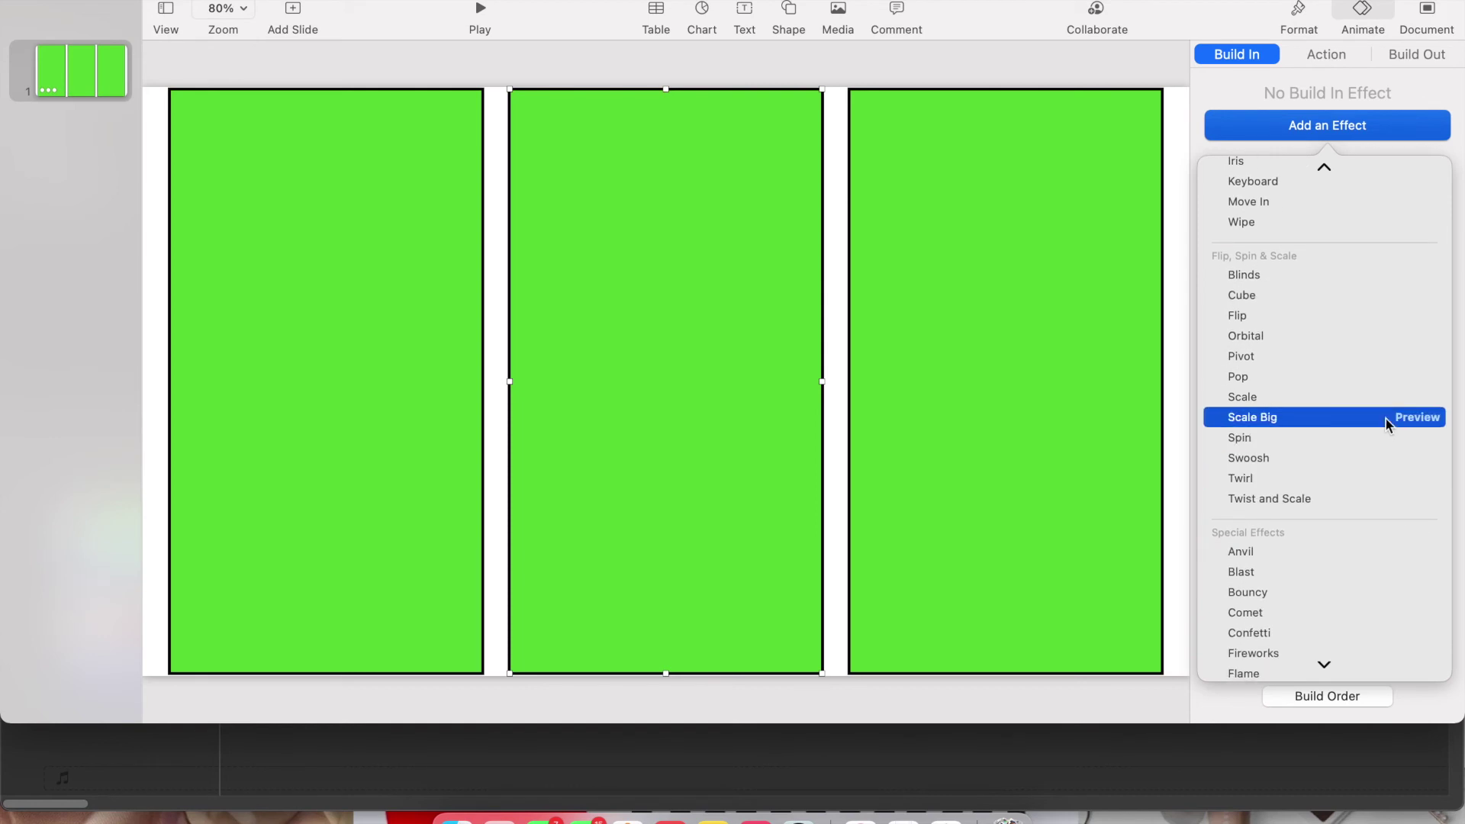
{"action": "left_click", "coordinate": [1415, 397]}
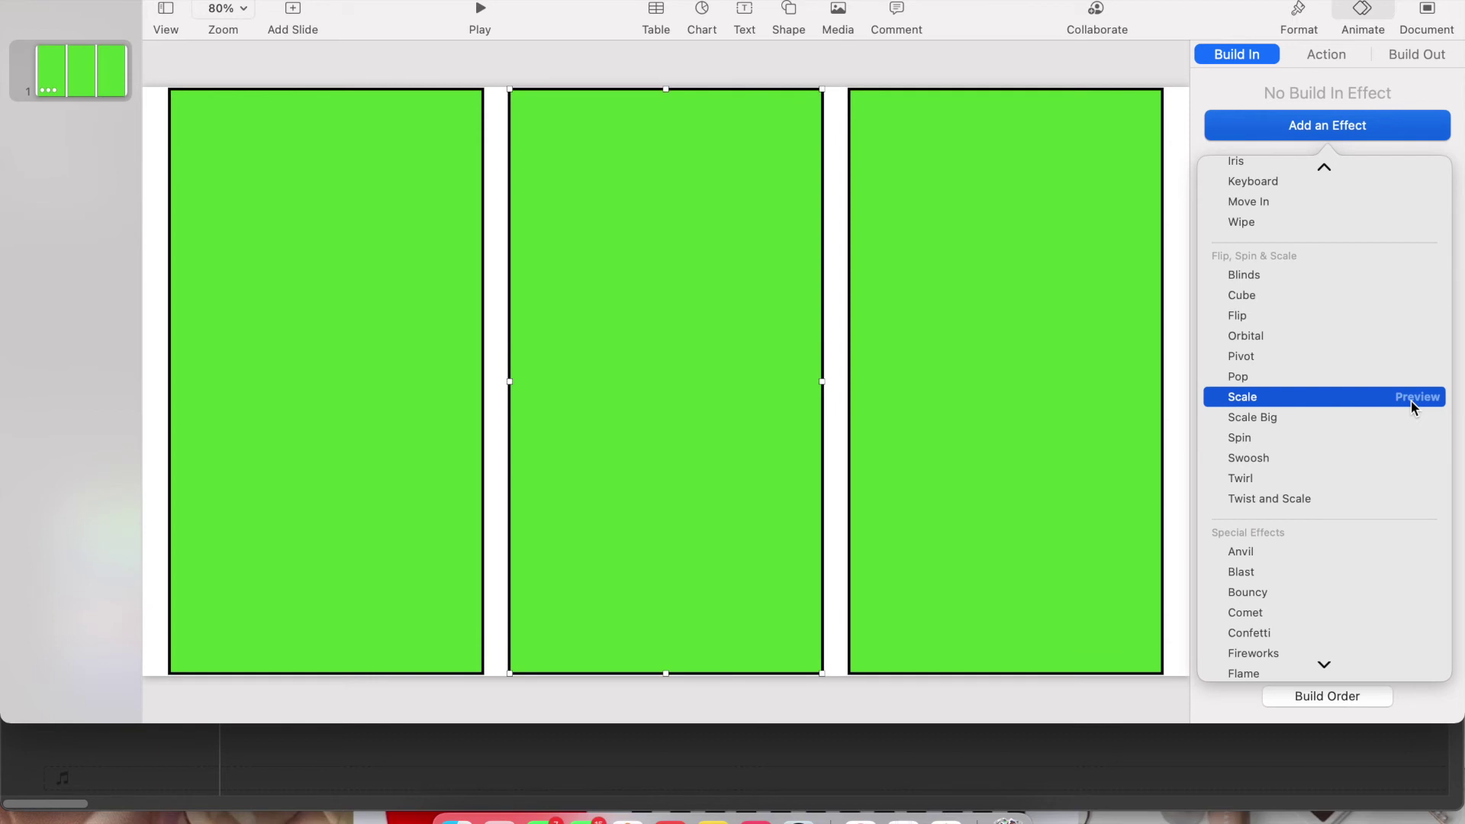
{"action": "left_click", "coordinate": [1381, 396]}
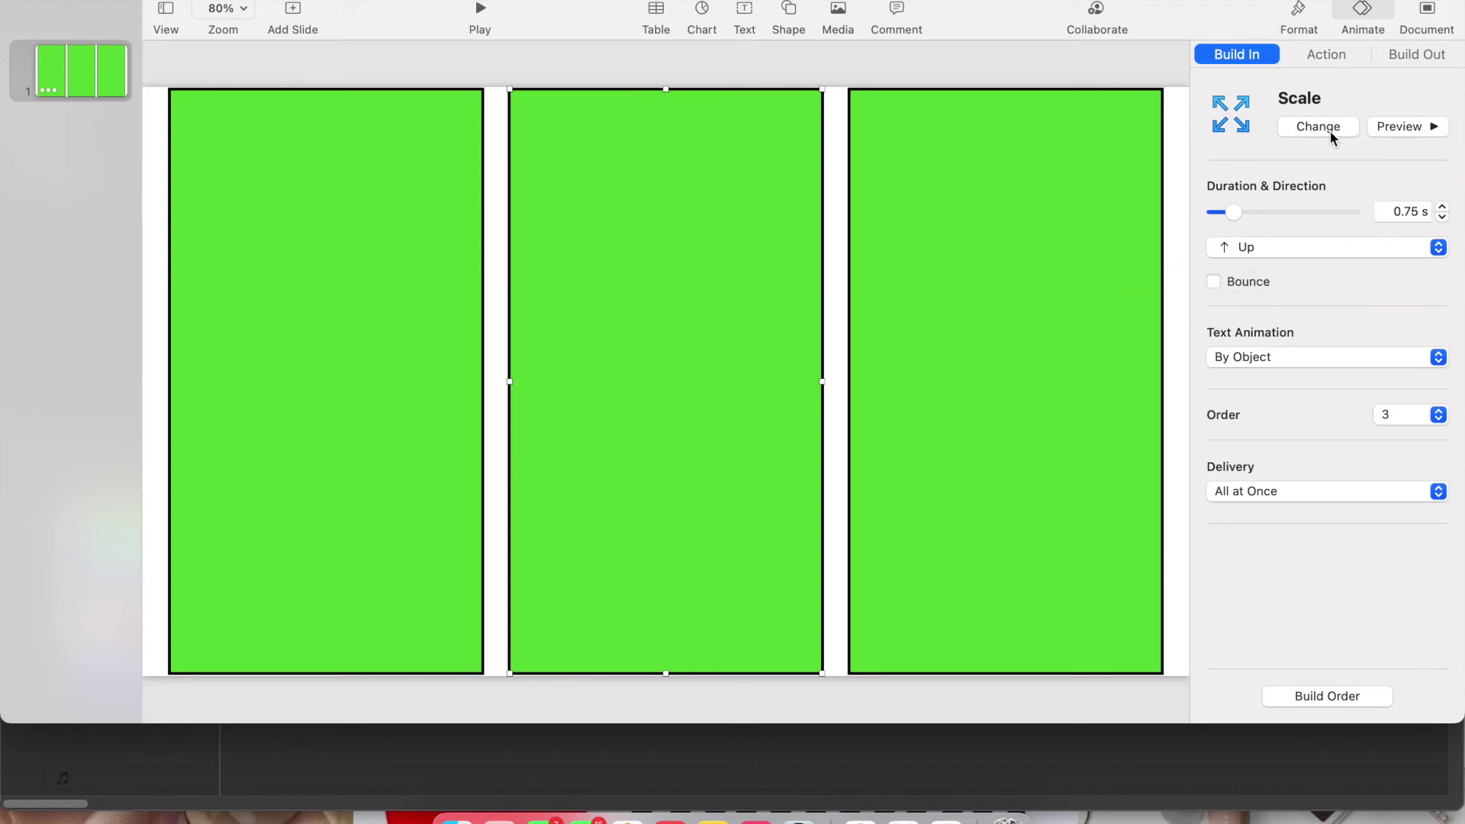
In the build order, set the middle panel's Scale animation to start After Build 2 and preview the builds
{"action": "left_click", "coordinate": [1335, 702]}
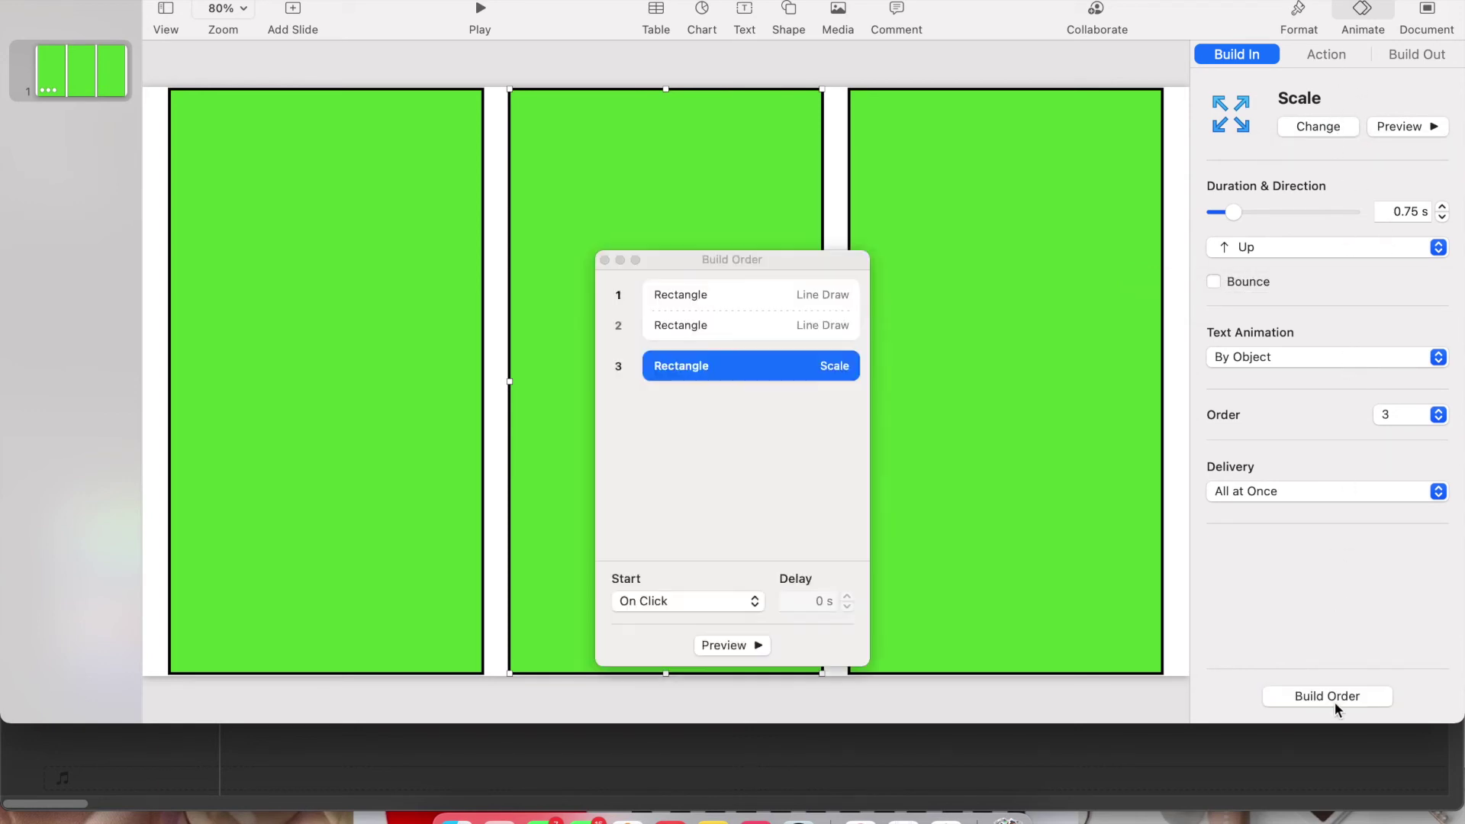
{"action": "left_click", "coordinate": [759, 599]}
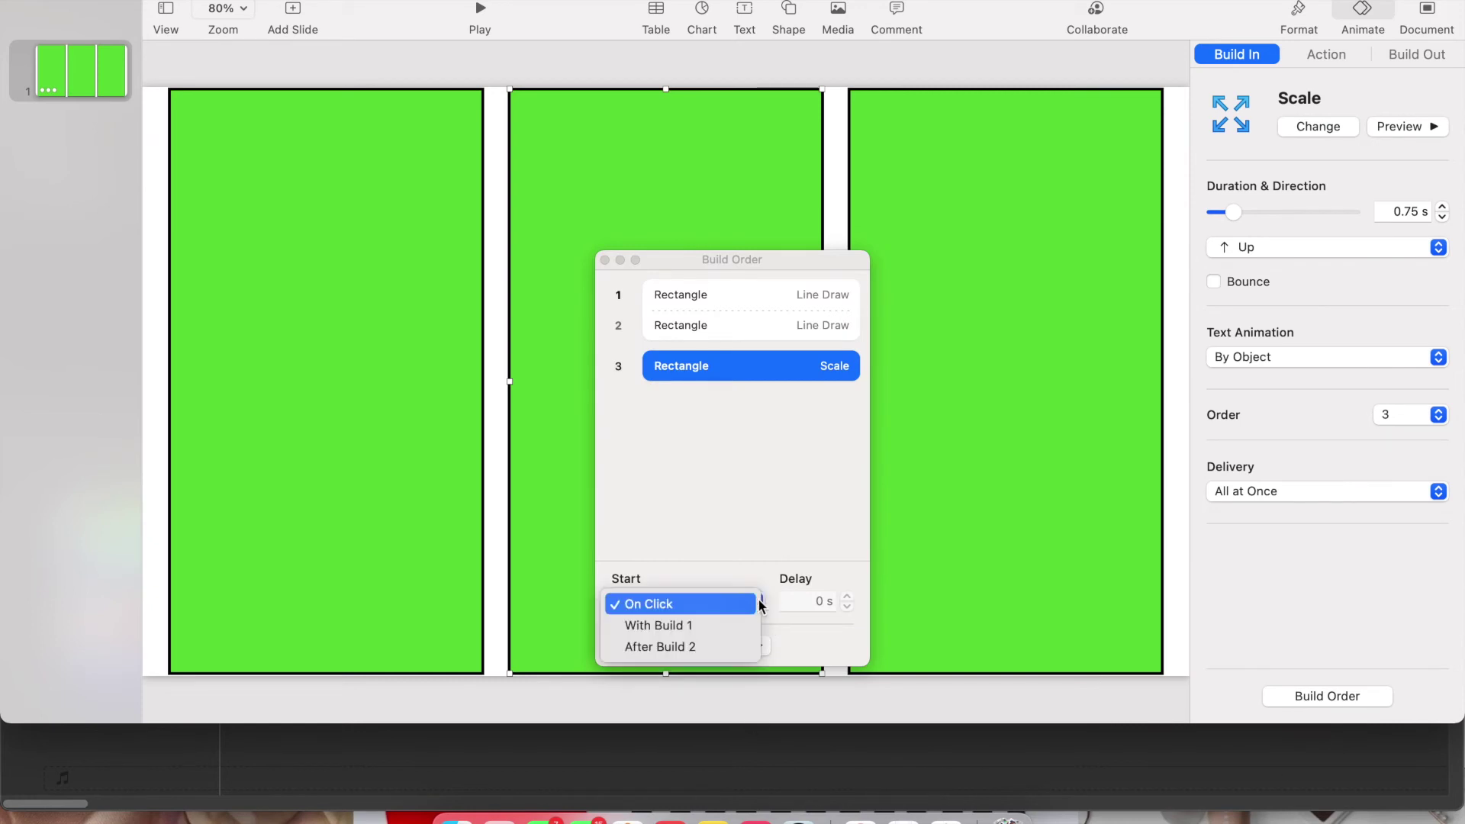
{"action": "left_click", "coordinate": [750, 646]}
{"action": "left_click", "coordinate": [750, 645]}
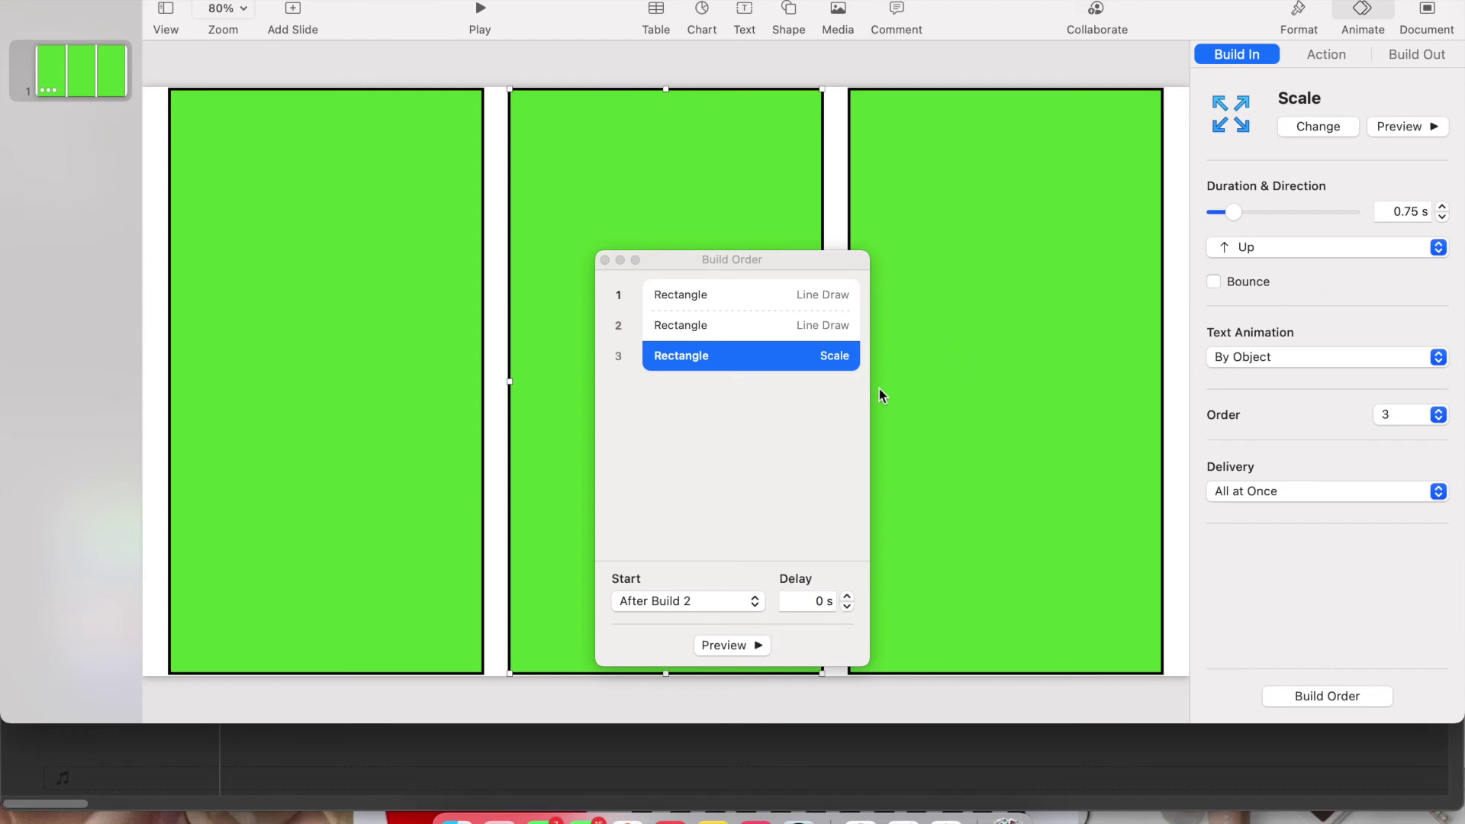
{"action": "left_click", "coordinate": [605, 260]}
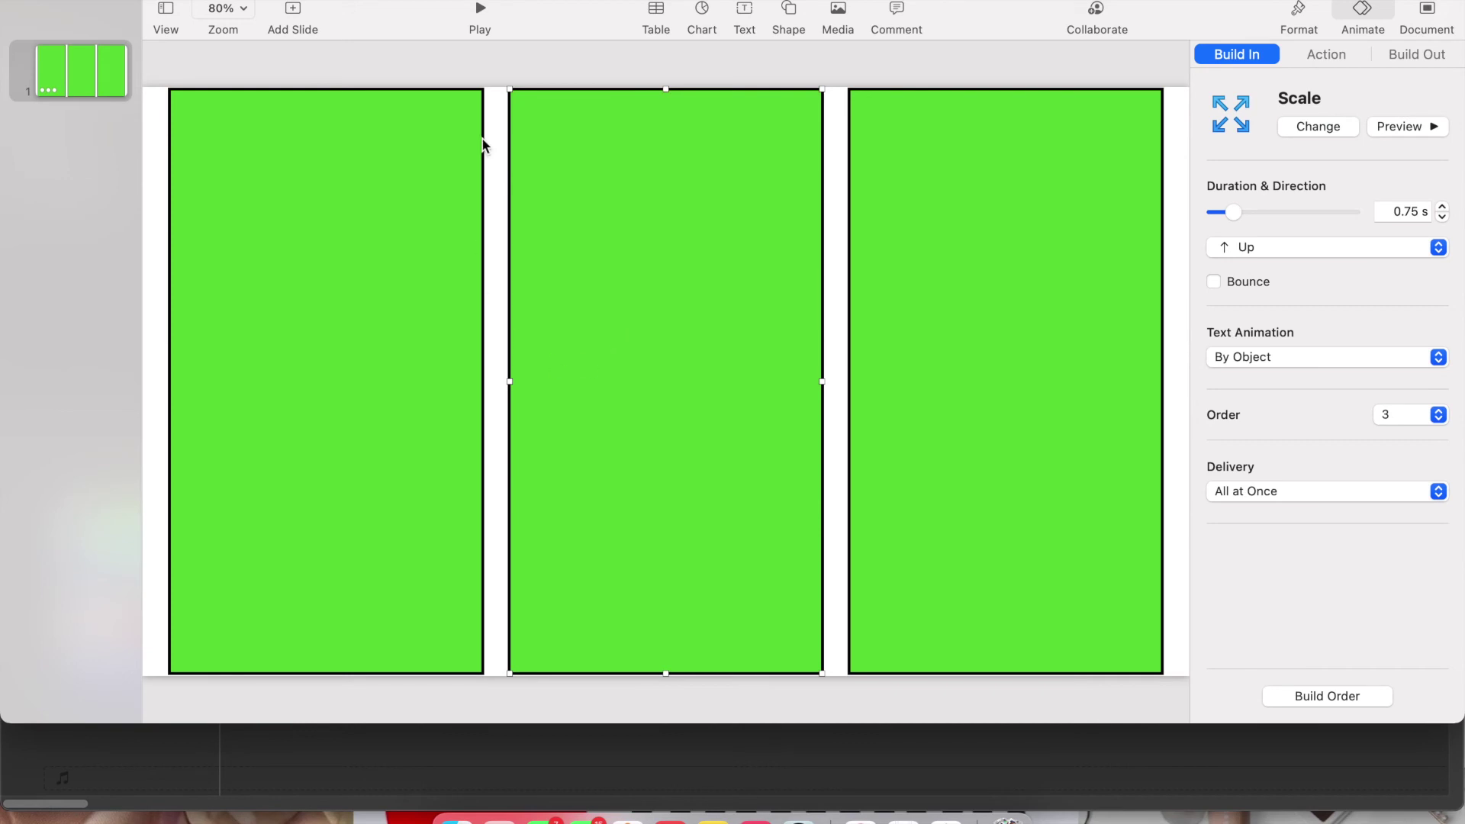
Play the slideshow to watch the three-panel animation and return to editing
{"action": "left_click", "coordinate": [483, 9]}
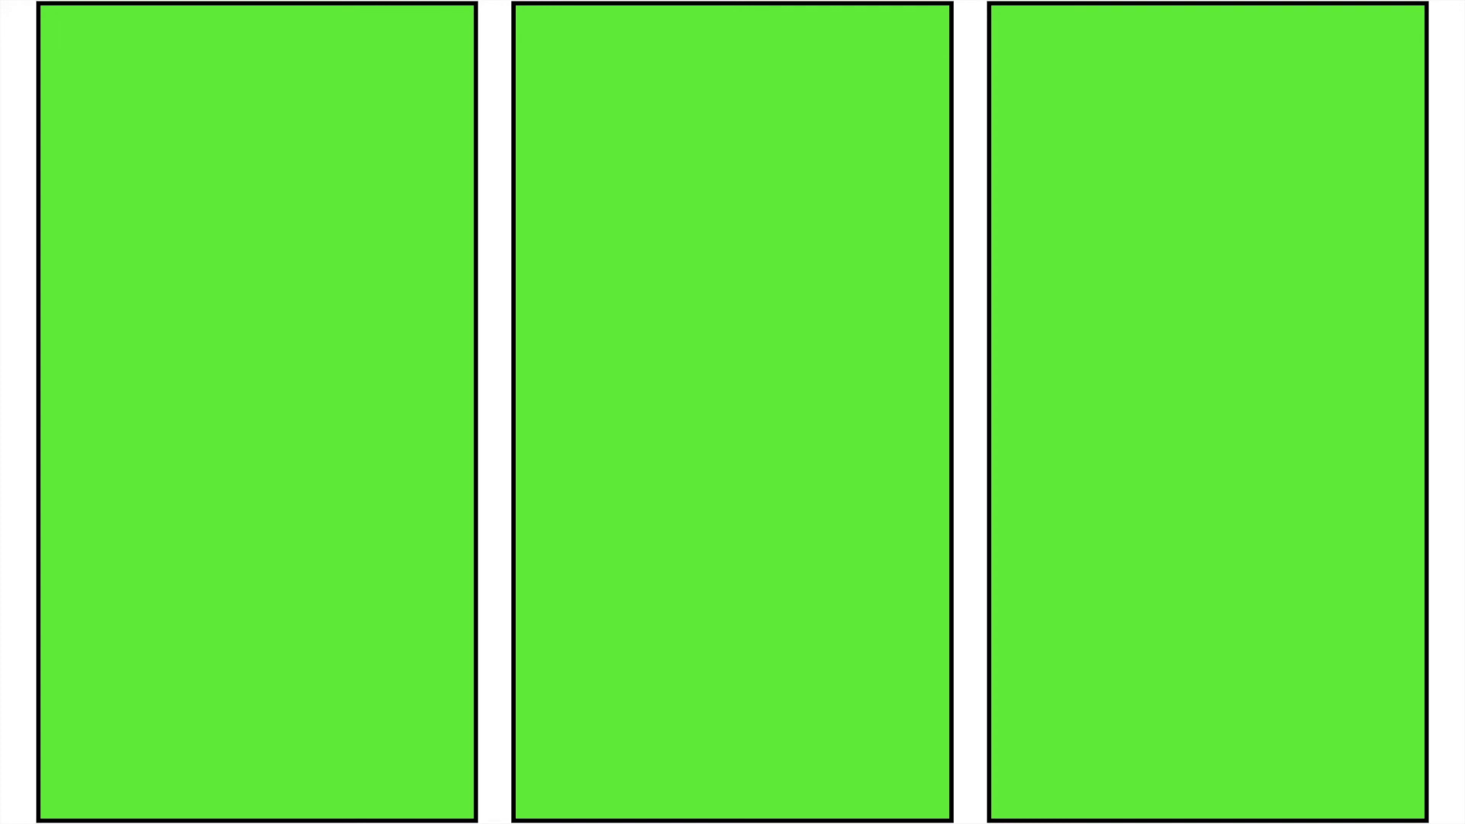
{"action": "key", "text": "XF86MonBrightnessDown"}
{"action": "key", "text": "Escape"}
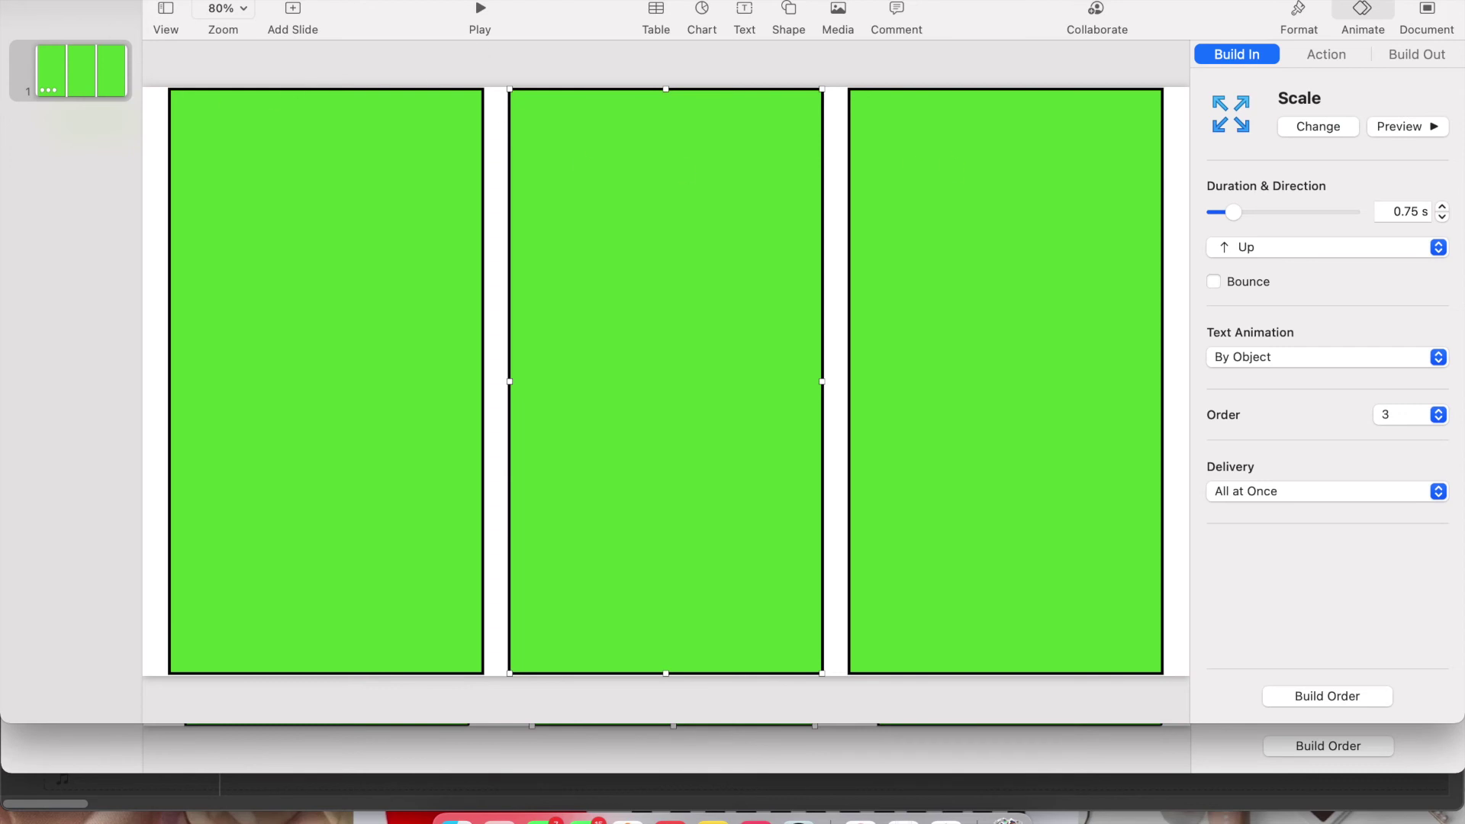
Export the presentation to the Desktop as a self-playing 1080p movie named "overlay 4"
{"action": "left_click", "coordinate": [139, 0]}
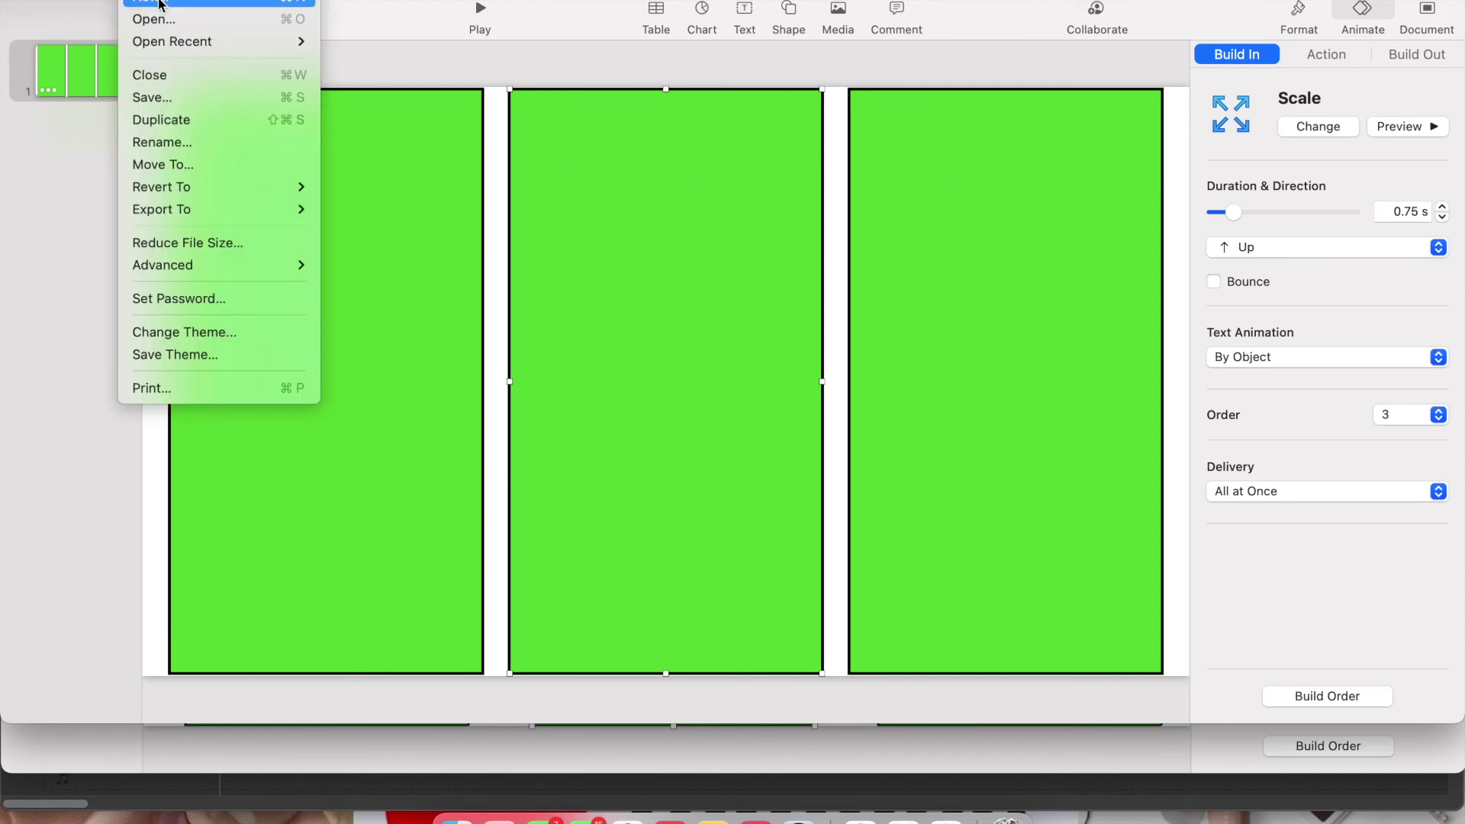
{"action": "mouse_move", "coordinate": [159, 196]}
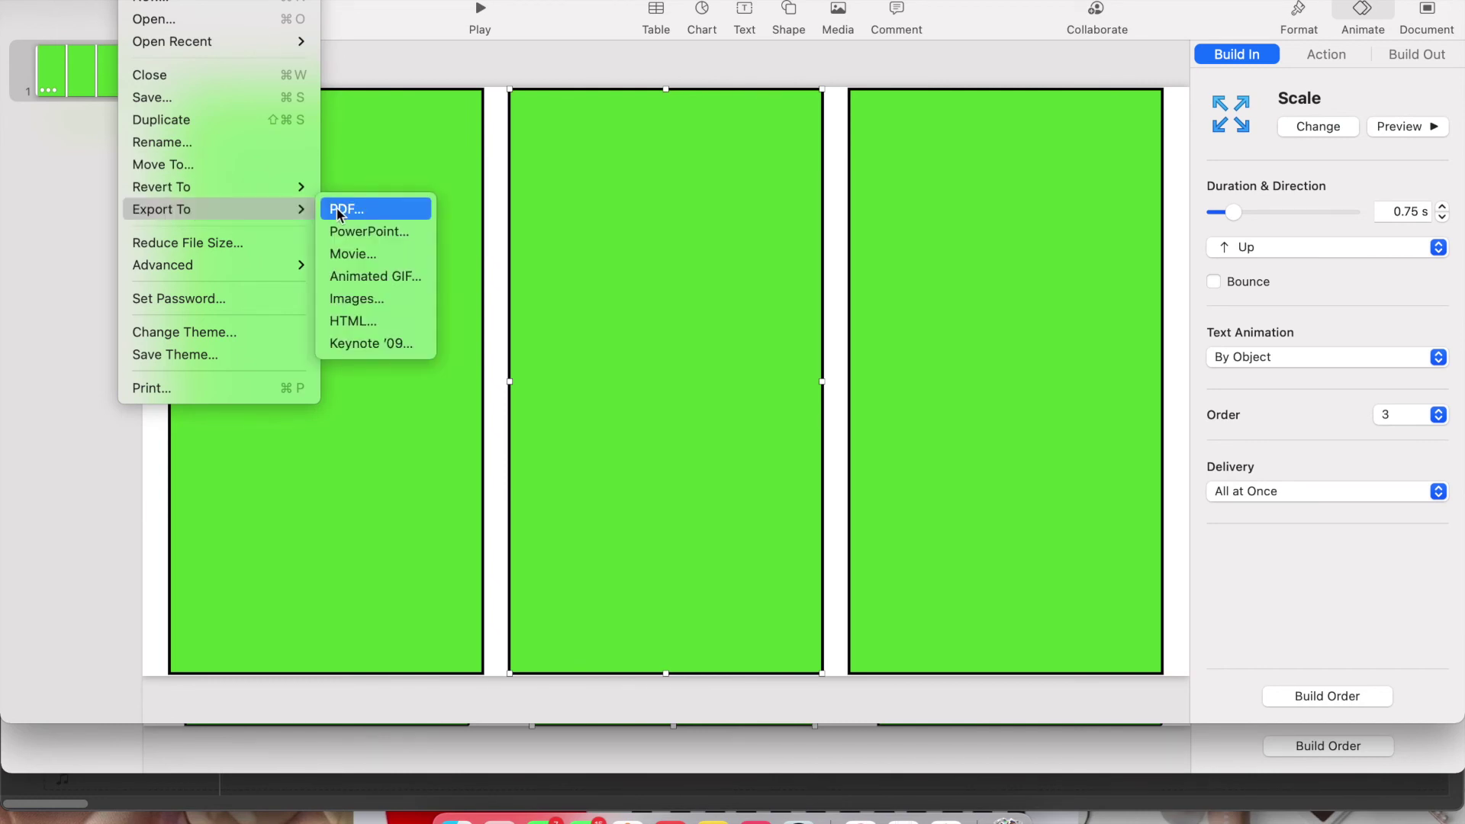
{"action": "left_click", "coordinate": [356, 255]}
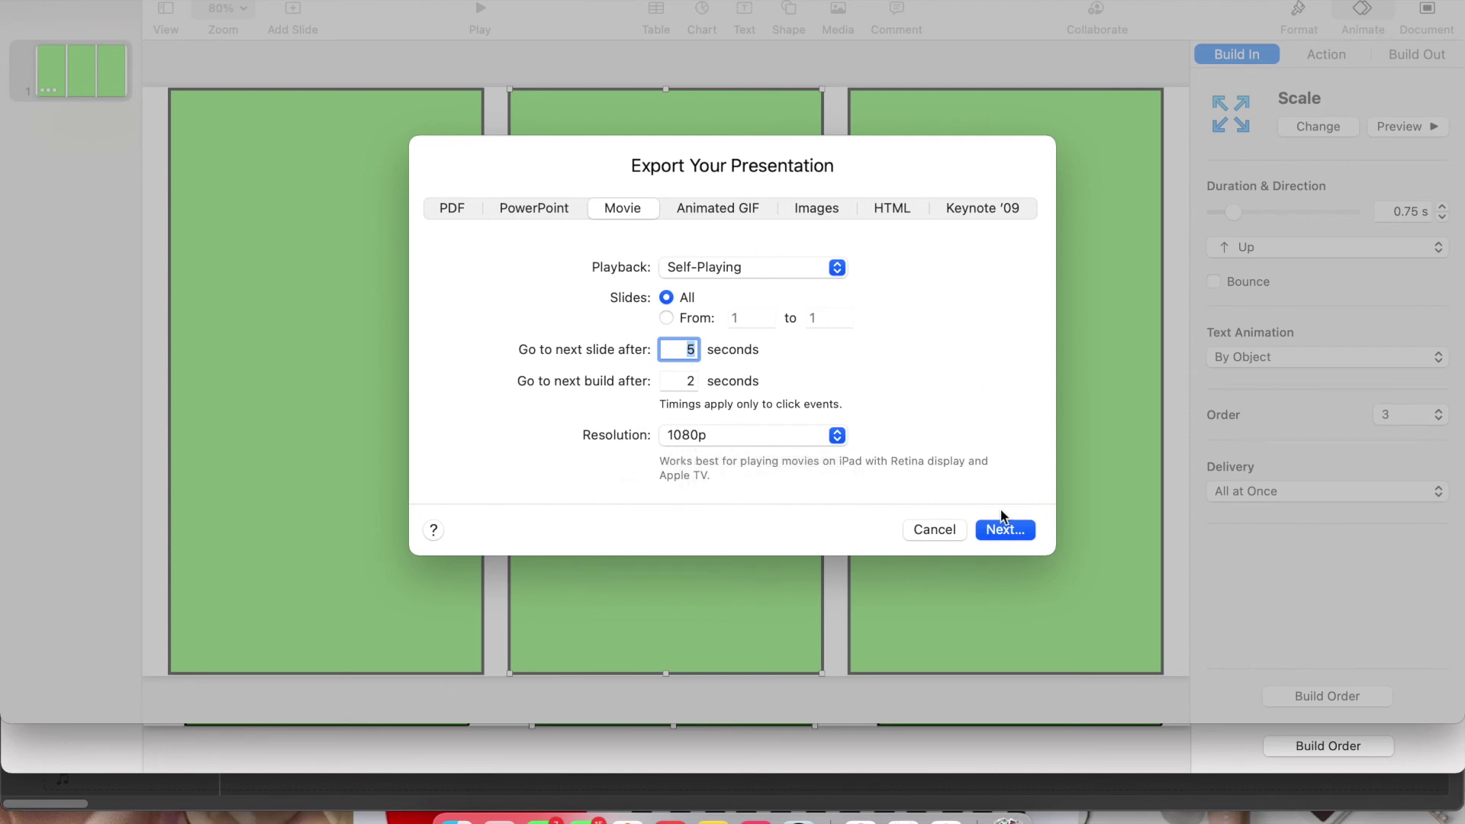
{"action": "left_click", "coordinate": [1007, 528]}
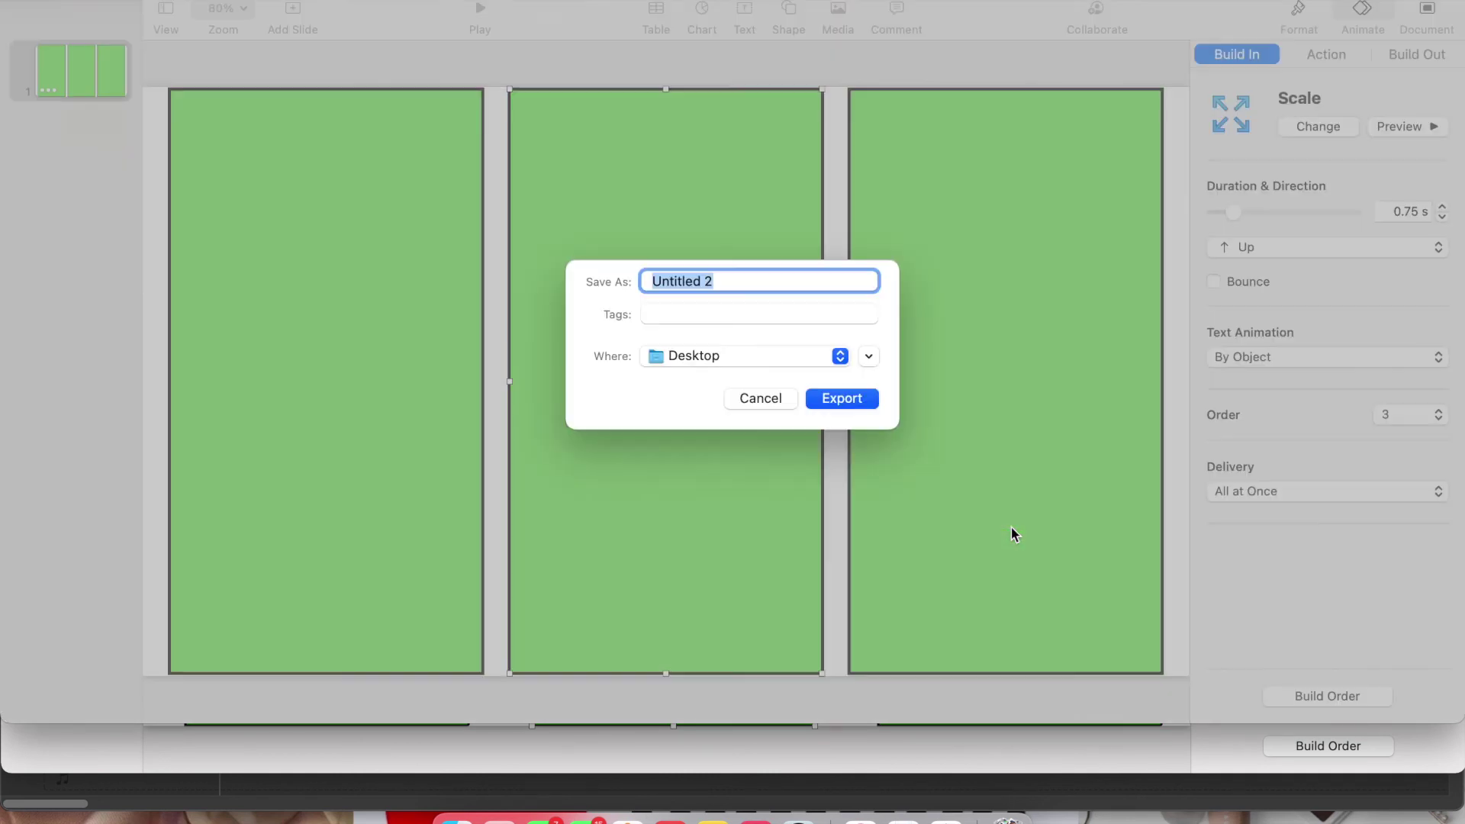
{"action": "type", "text": "test 4"}
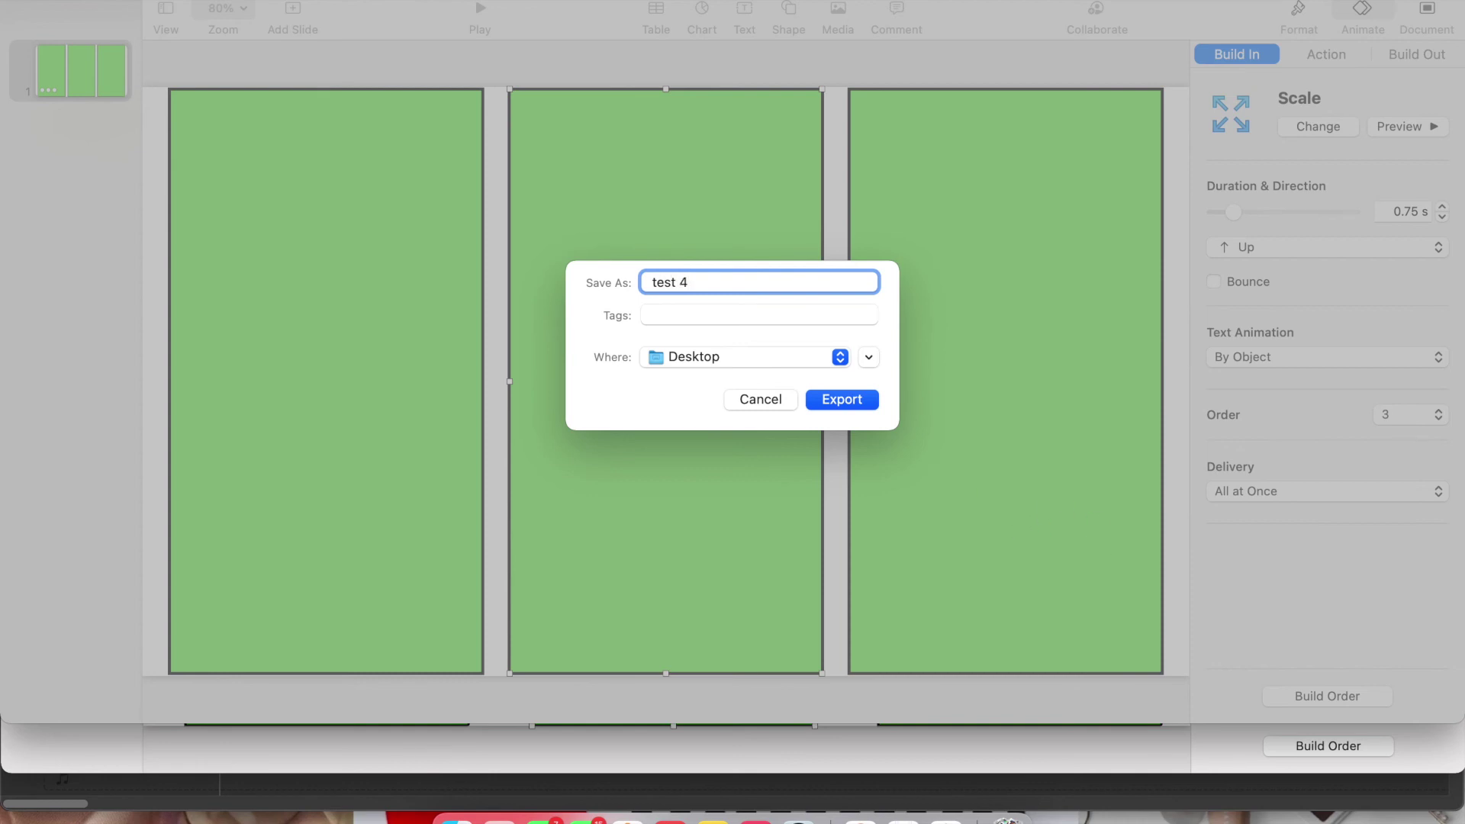
{"action": "key", "text": "BackSpace"}
{"action": "key", "text": "BackSpace"}
{"action": "key", "text": "BackSpace"}
{"action": "key", "text": "BackSpace"}
{"action": "type", "text": "overlay"}
{"action": "left_click", "coordinate": [826, 403]}
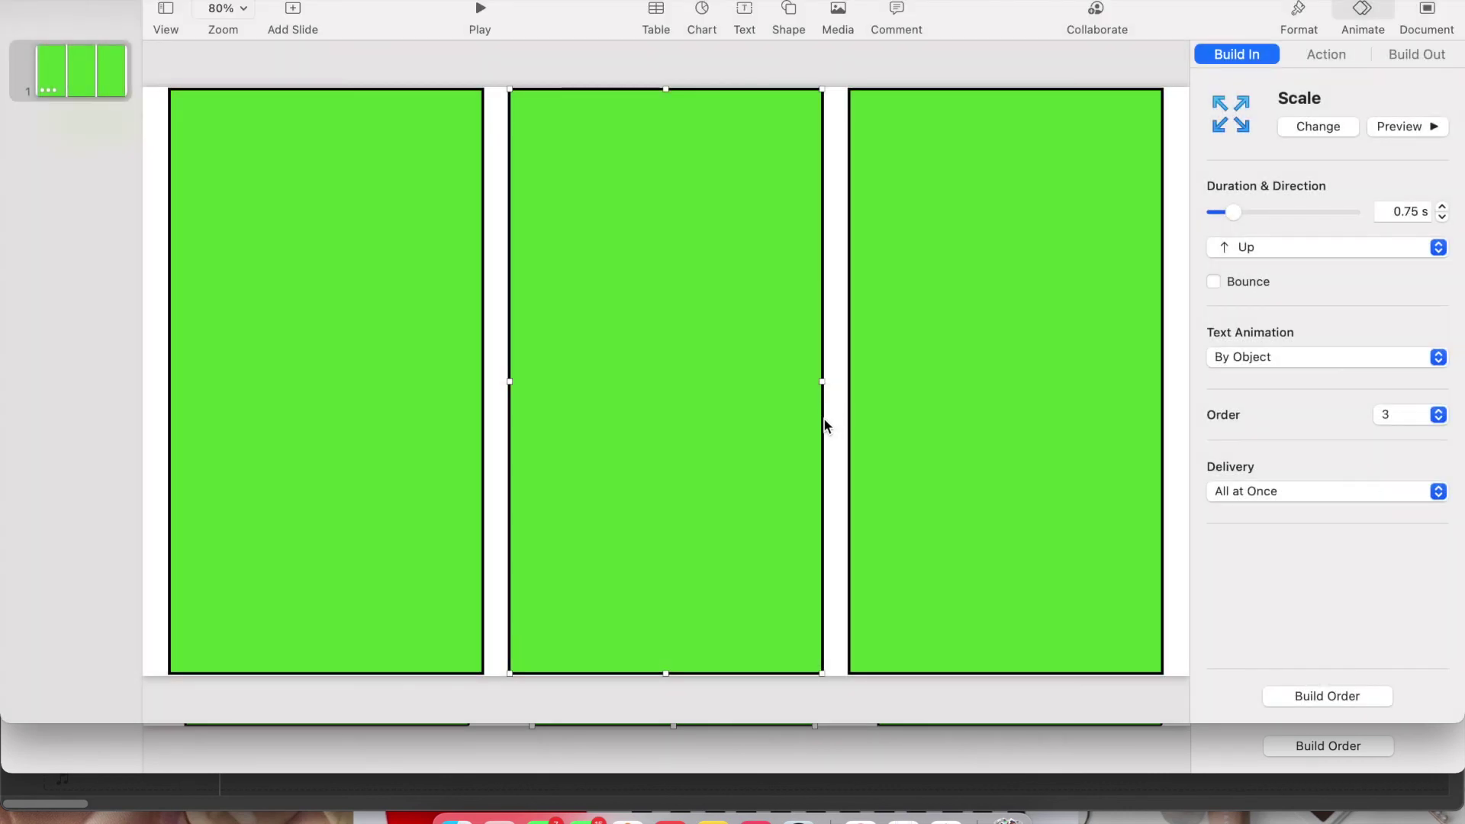
Switch to iMovie and import the "overlay 4" movie from the Desktop into the project media
{"action": "left_click", "coordinate": [947, 820]}
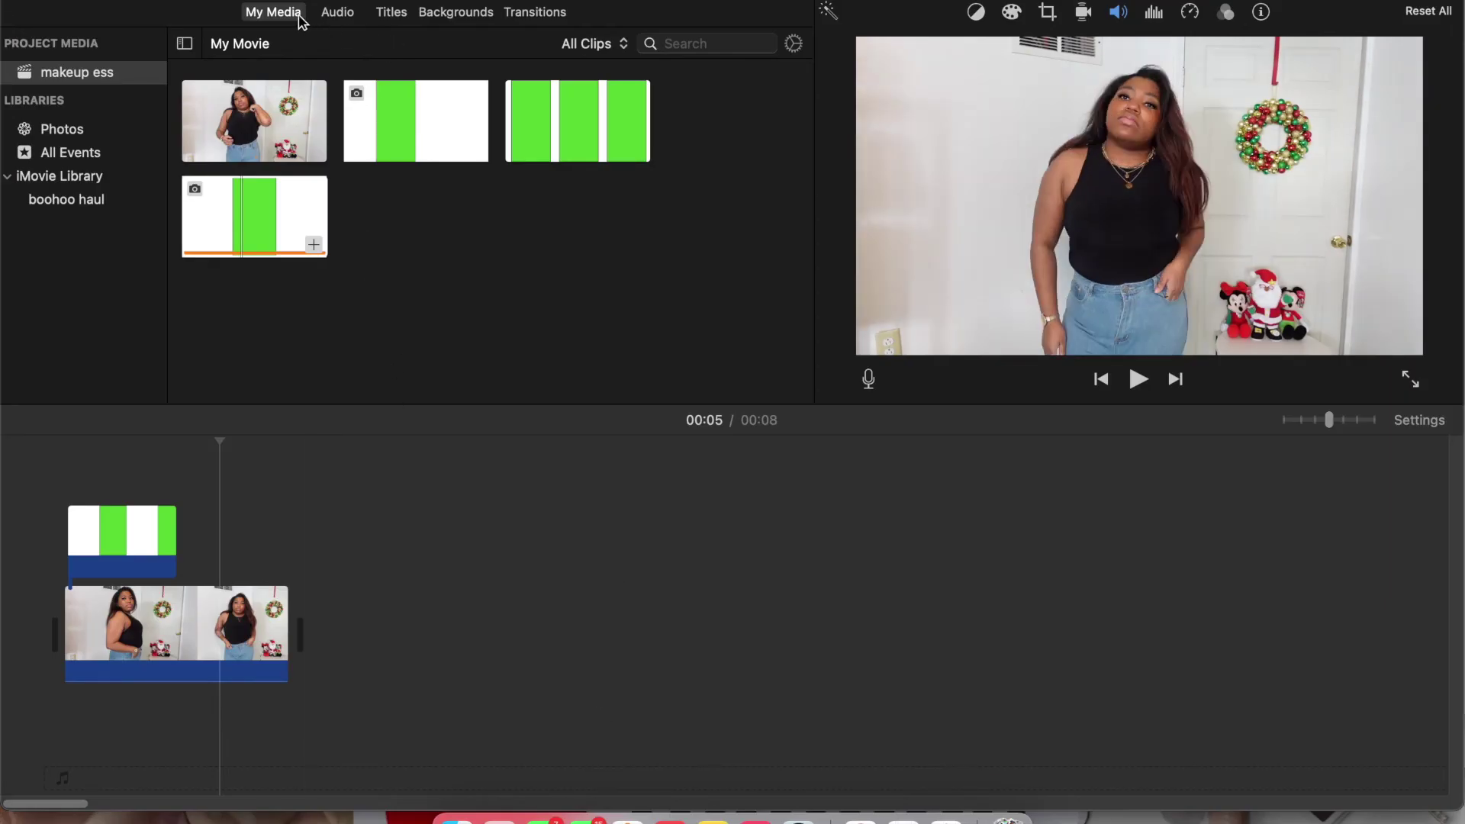
{"action": "key", "text": "super+i"}
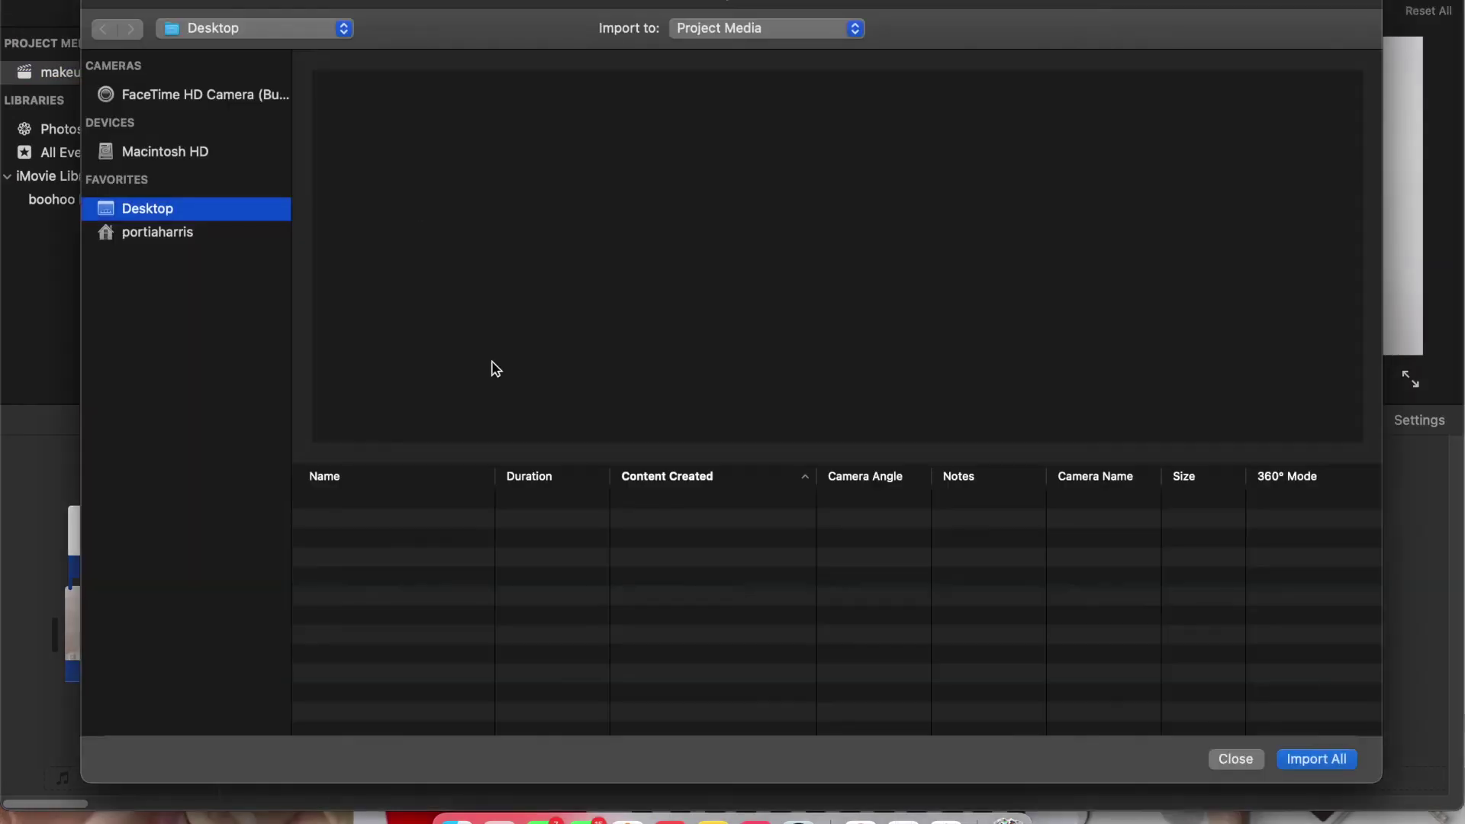
{"action": "scroll", "coordinate": [446, 653], "scroll_direction": "down", "scroll_amount": 1}
{"action": "scroll", "coordinate": [446, 651], "scroll_direction": "down", "scroll_amount": 1}
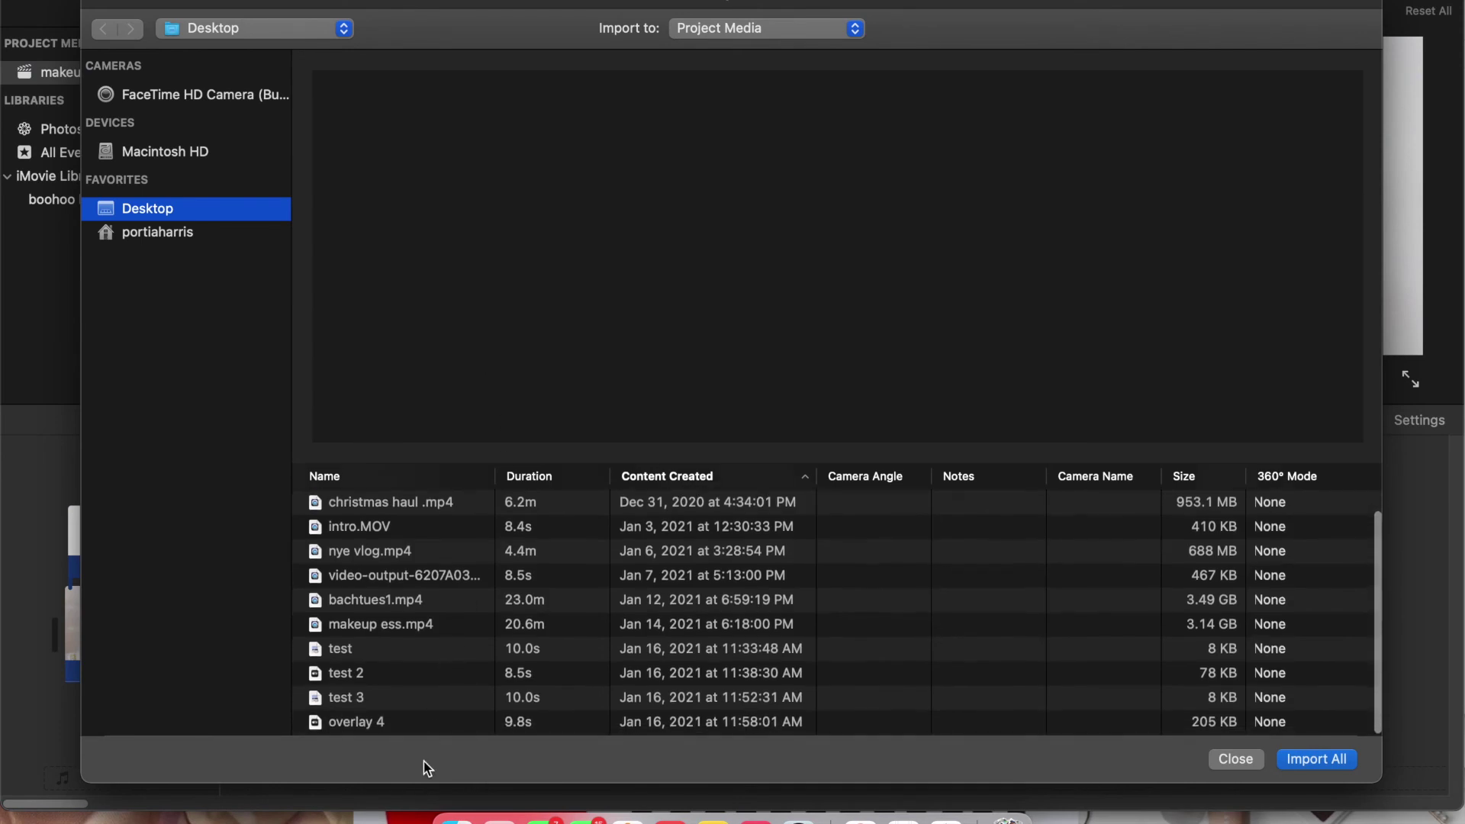
{"action": "left_click", "coordinate": [431, 729]}
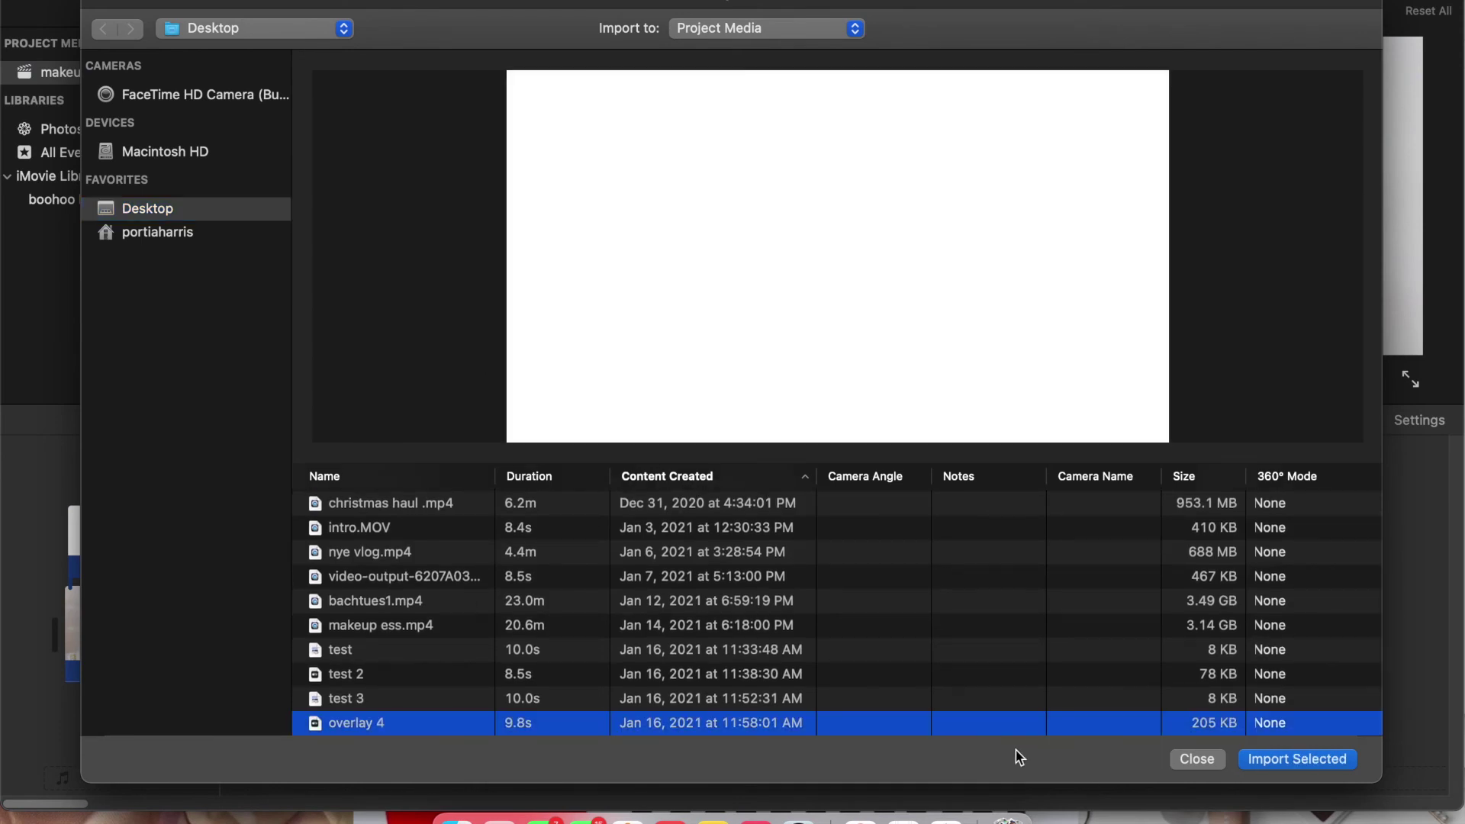
{"action": "left_click", "coordinate": [1326, 760]}
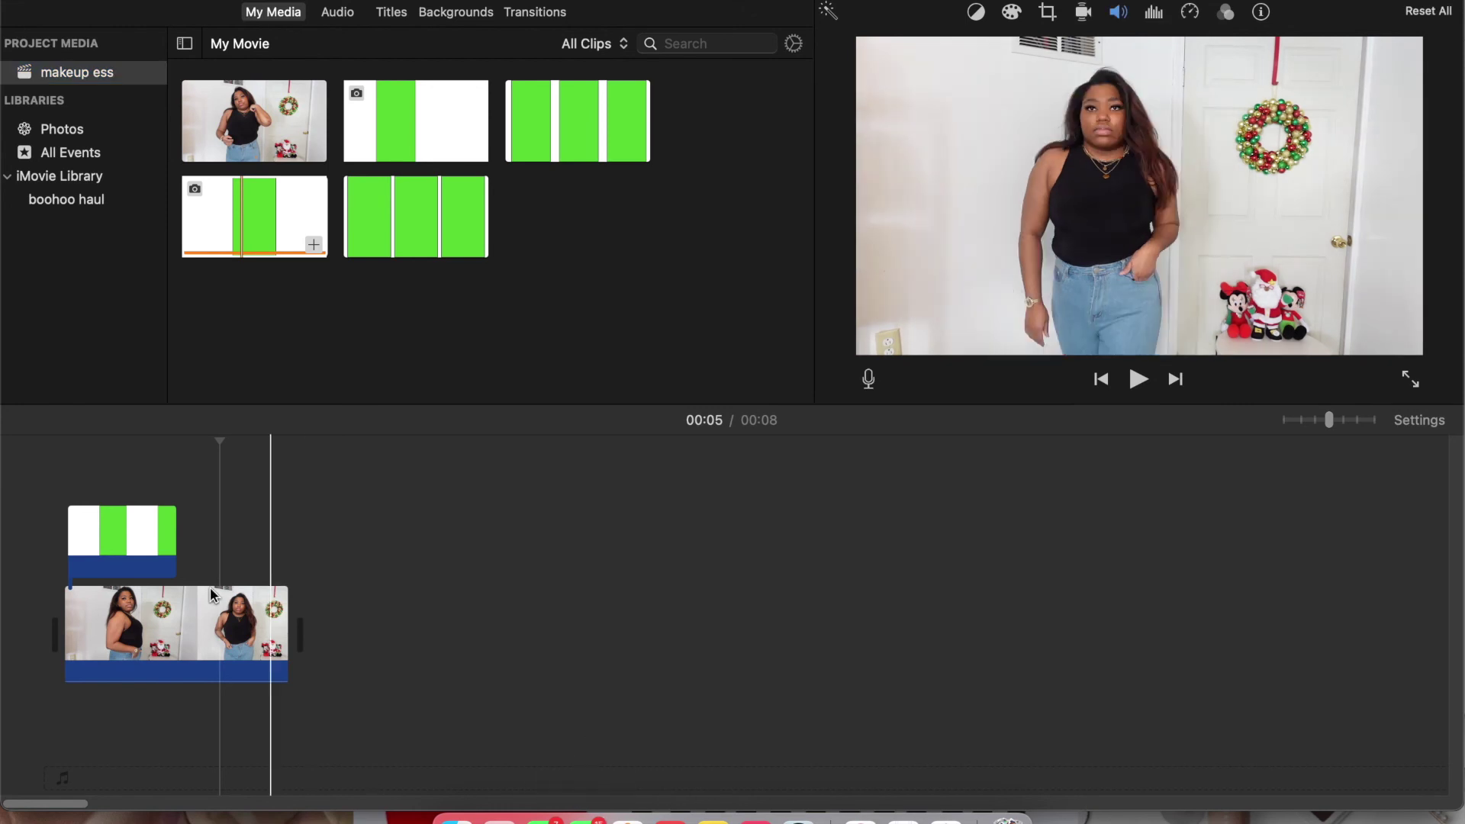
Replace the existing green-screen overlay in the timeline with the overlay 4 clip, placed above the start of the video clip
{"action": "left_click", "coordinate": [122, 538]}
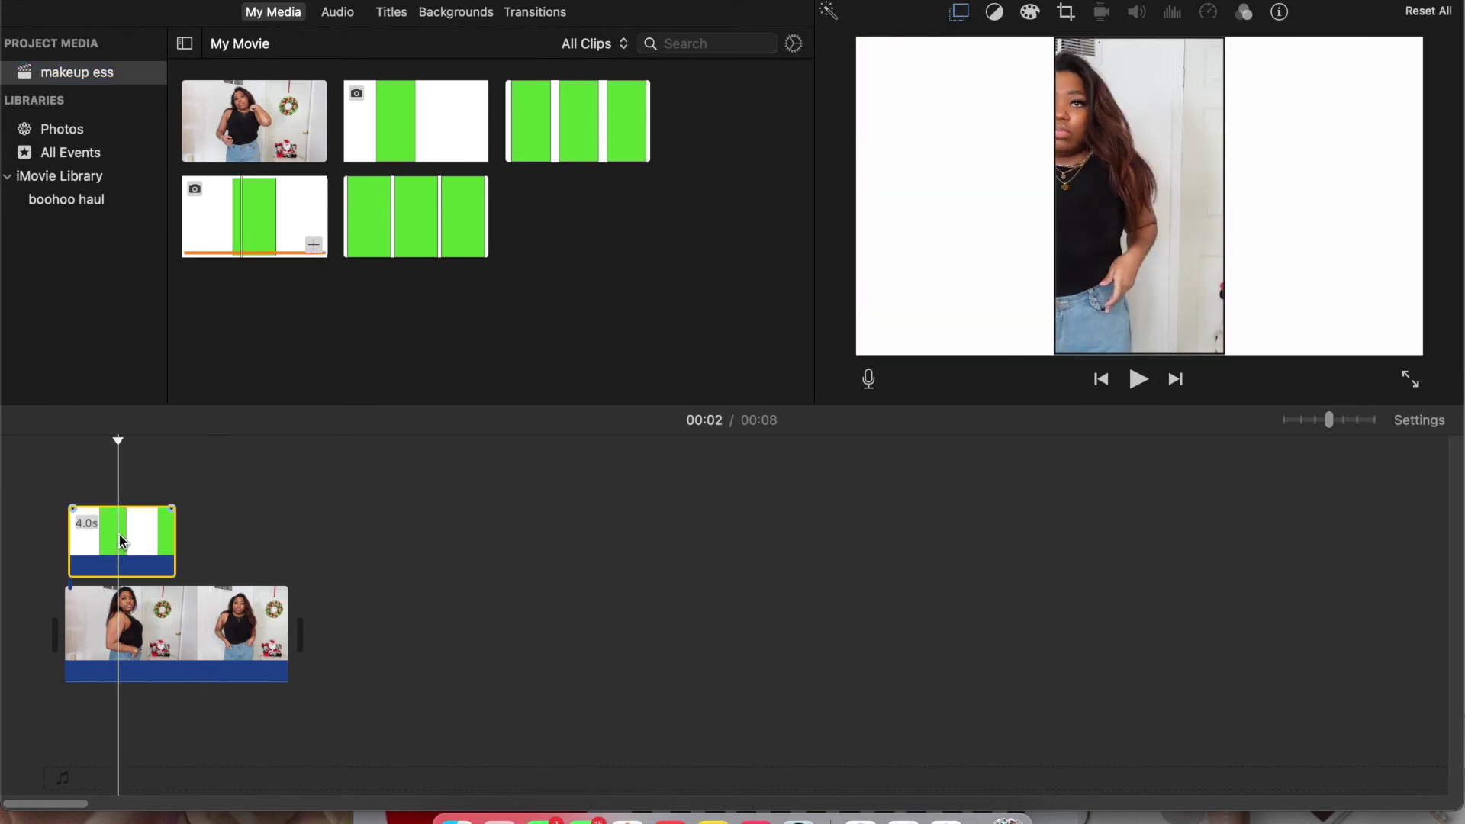
{"action": "key", "text": "Delete"}
{"action": "left_click_drag", "start_coordinate": [359, 250], "coordinate": [67, 538]}
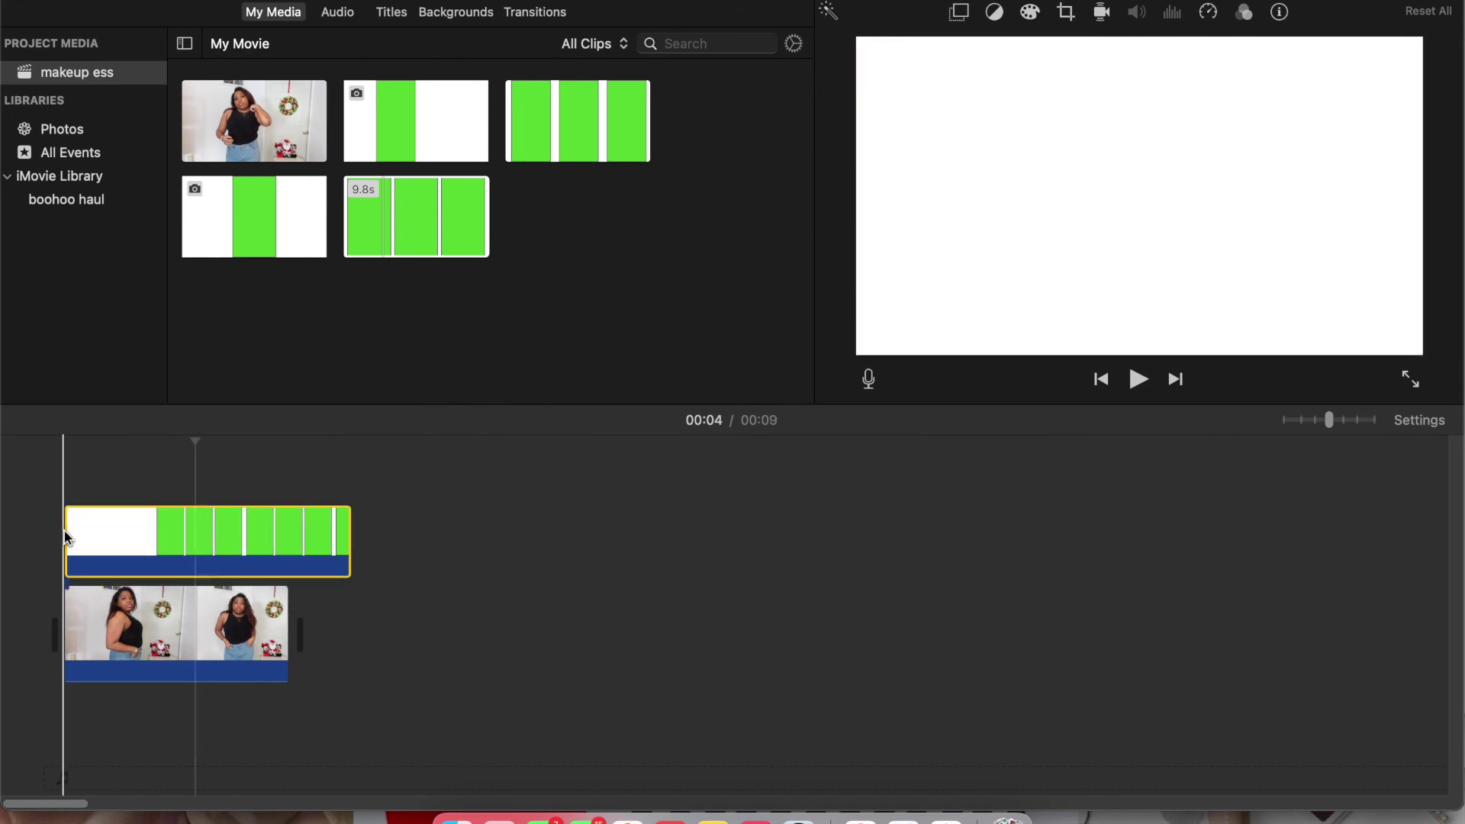
Split the overlay clip at about 2 seconds, delete its opening part and move the rest to the start of the video
{"action": "left_click", "coordinate": [149, 543]}
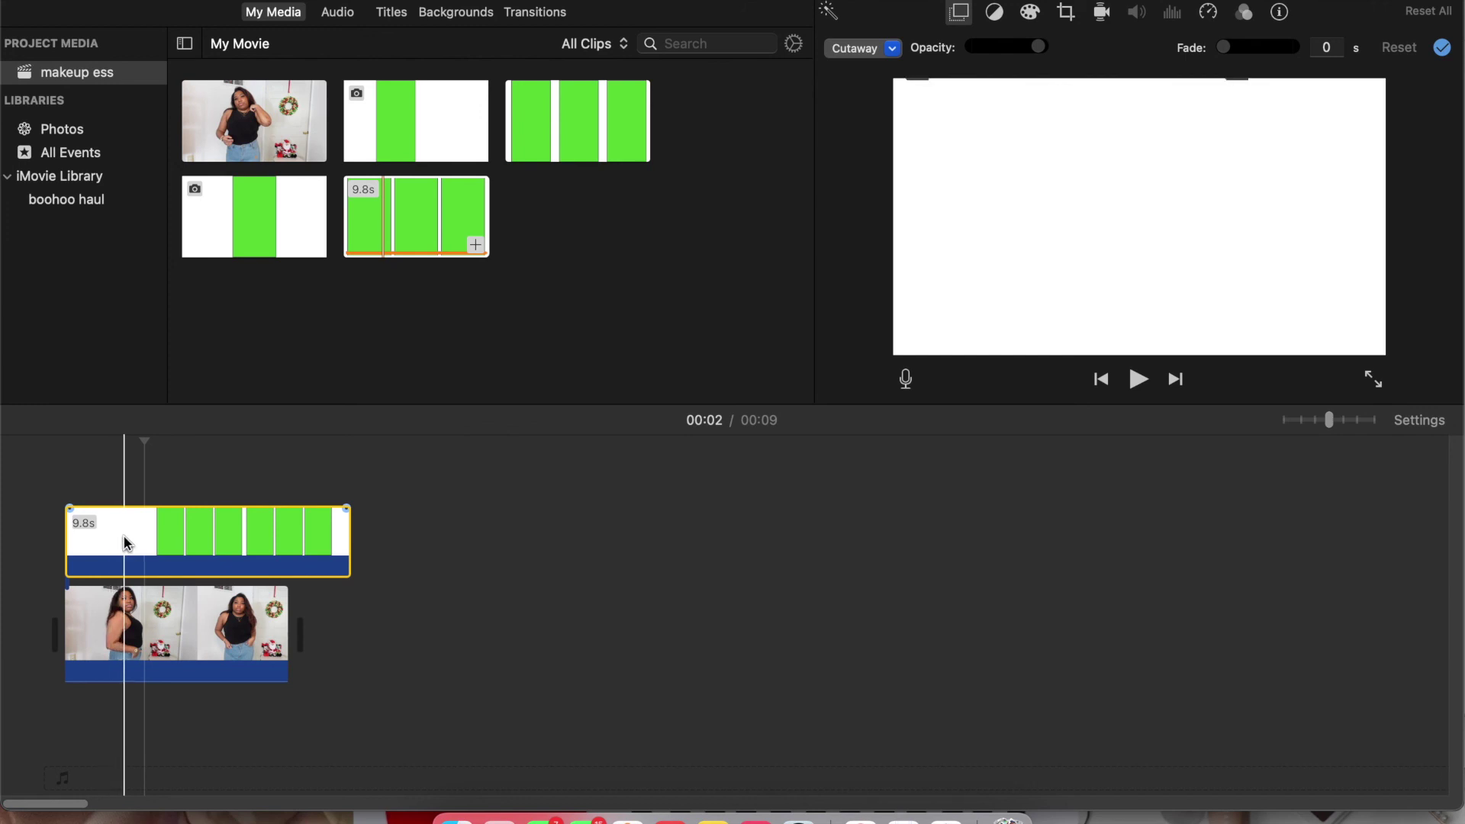
{"action": "left_click", "coordinate": [125, 543]}
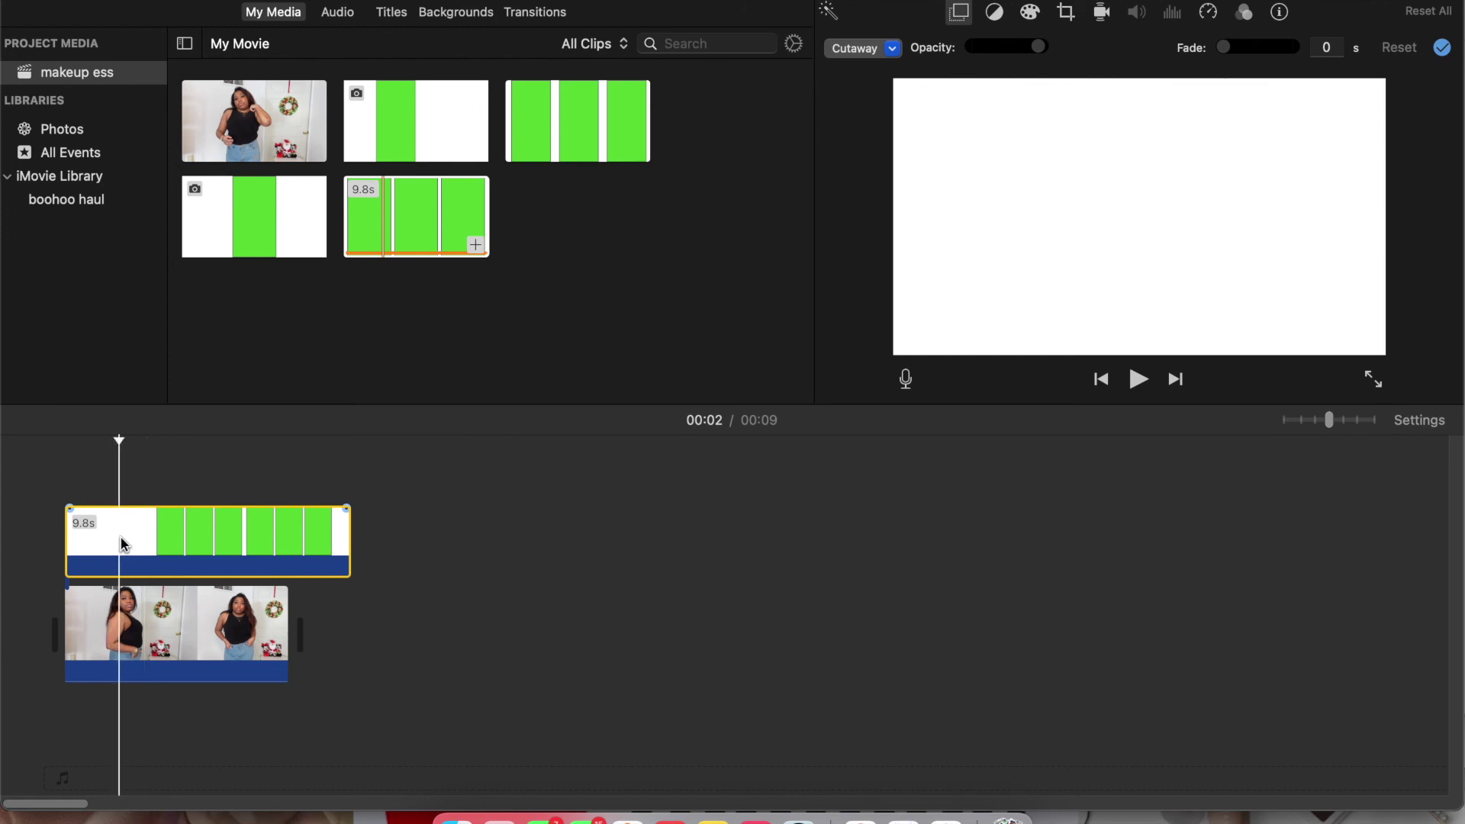
{"action": "key", "text": "super+b"}
{"action": "key", "text": "Delete"}
{"action": "left_click_drag", "start_coordinate": [189, 537], "coordinate": [136, 528]}
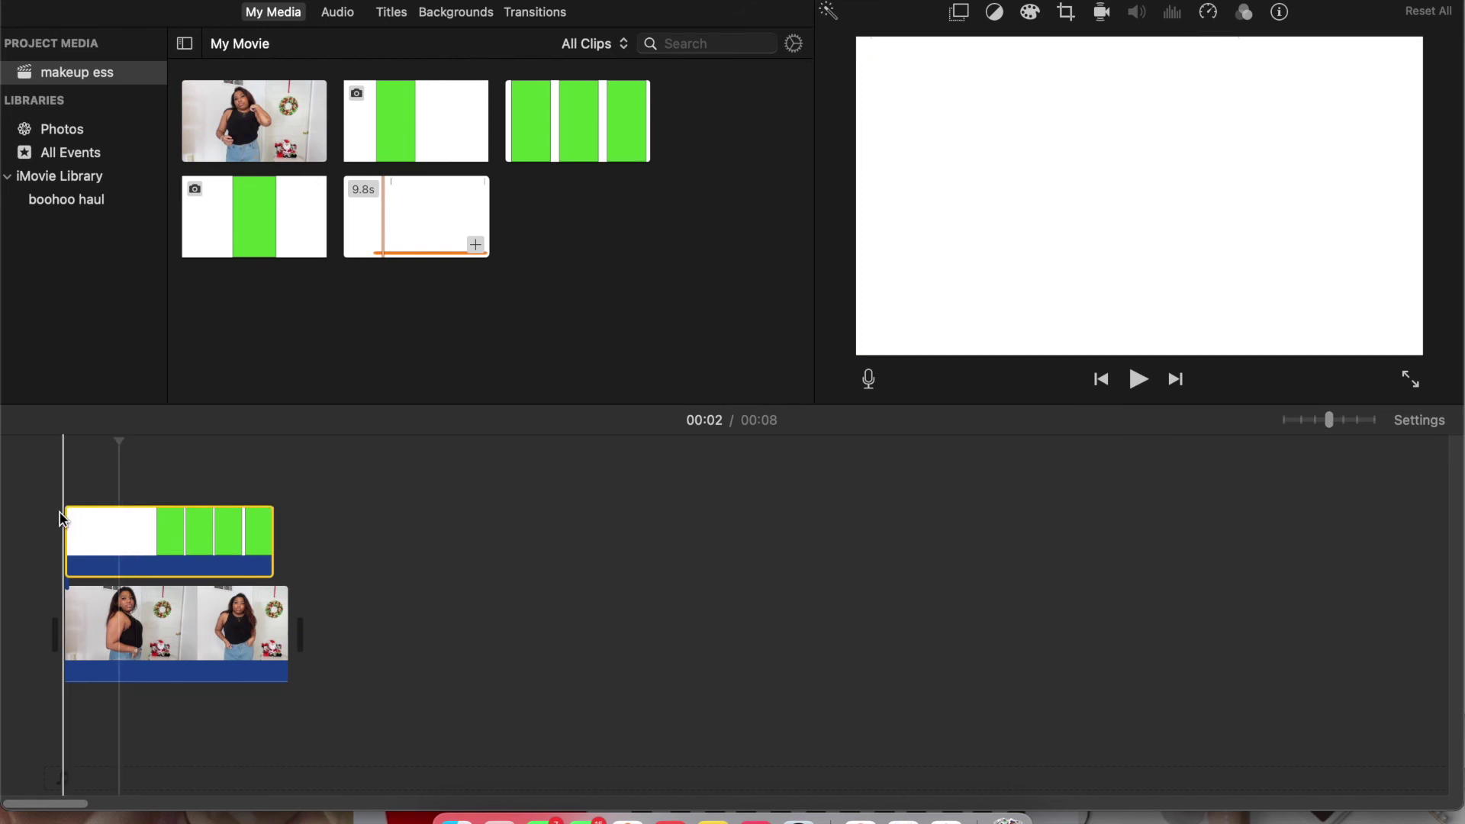
Preview the trimmed overlay up to its three green panels and set the overlay clip's mode to Green/Blue Screen
{"action": "key", "text": "space"}
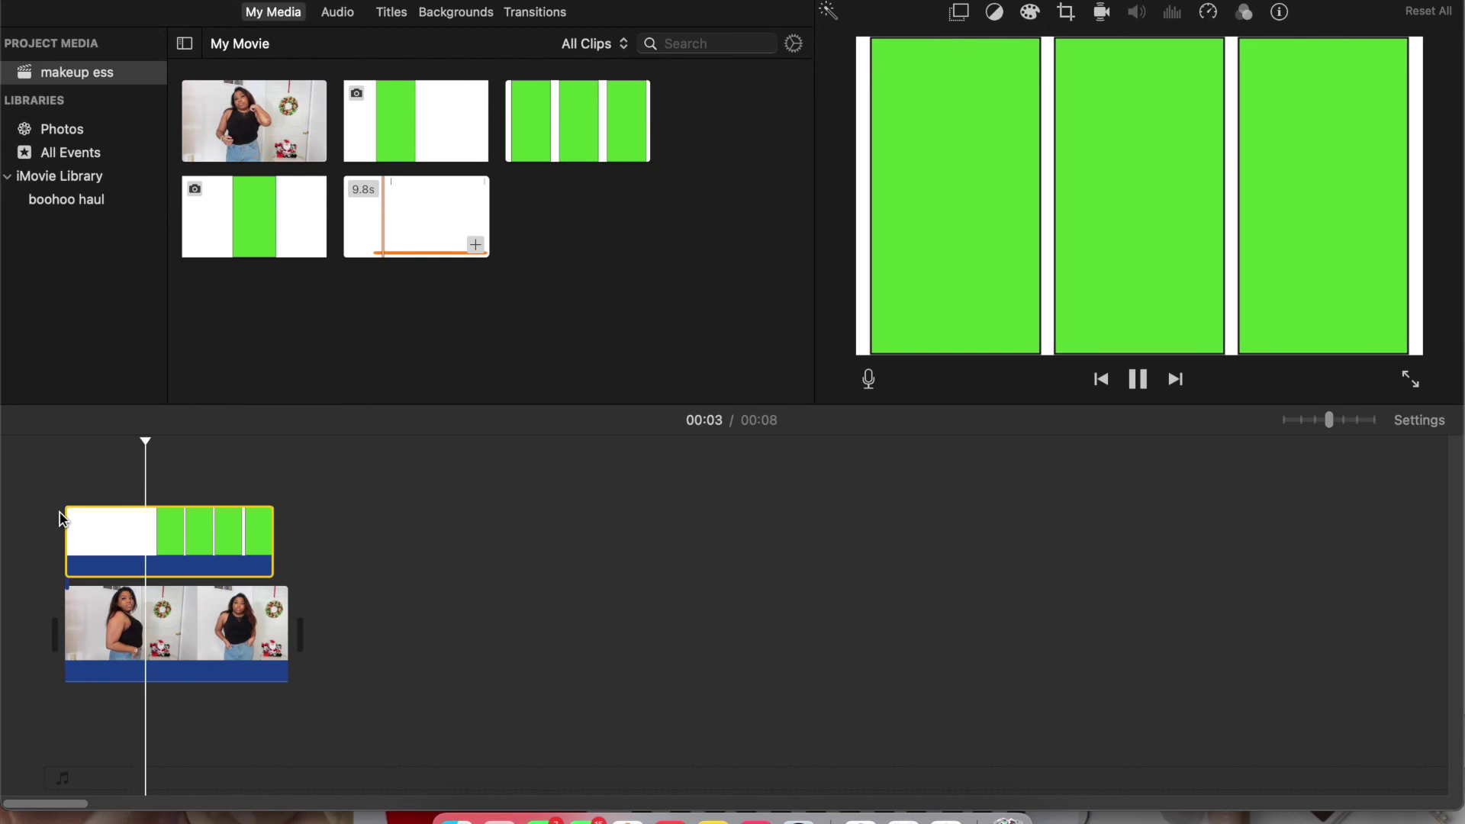
{"action": "key", "text": "space"}
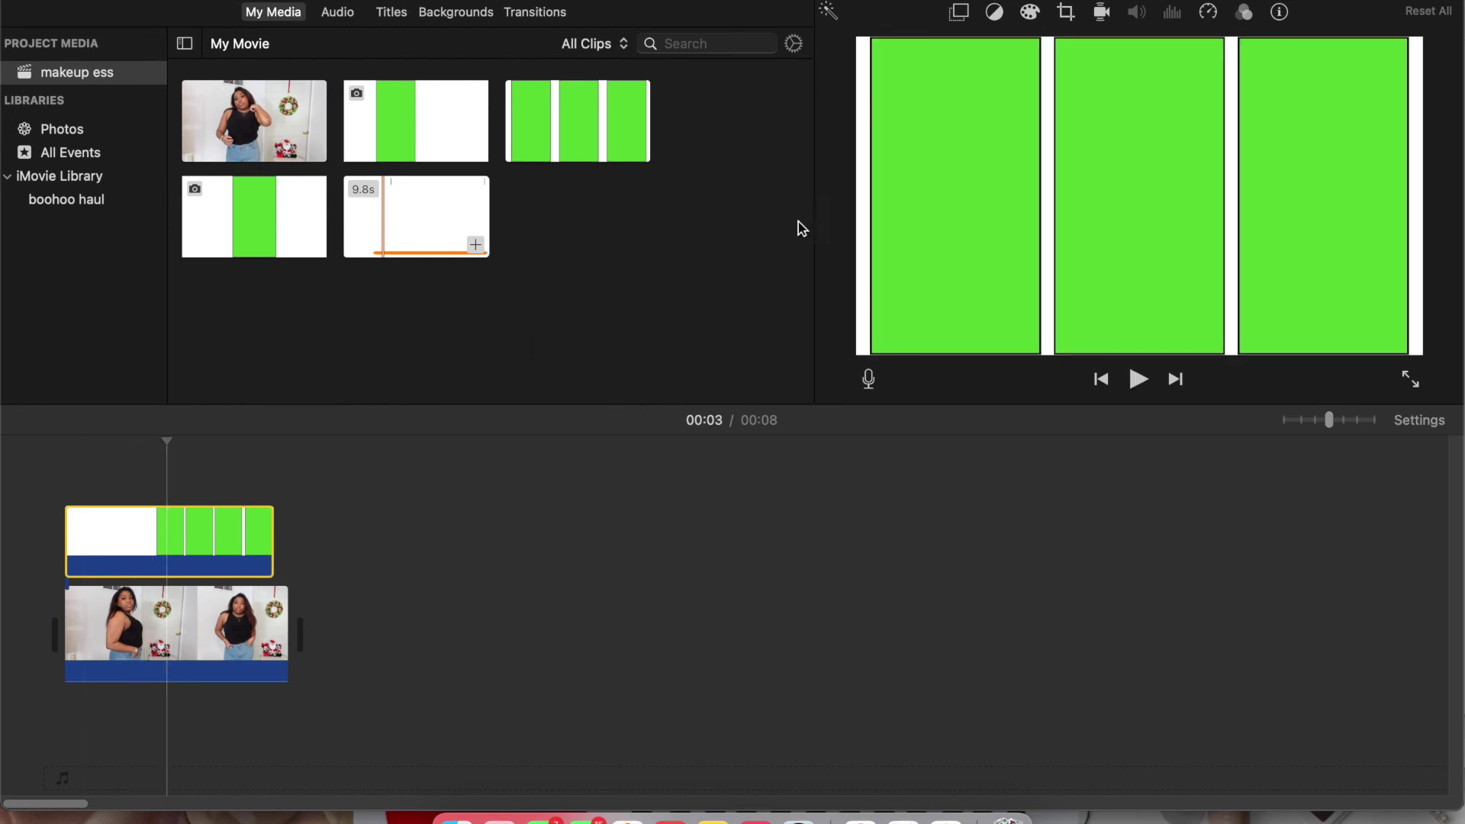
{"action": "left_click", "coordinate": [961, 17]}
{"action": "left_click", "coordinate": [892, 48]}
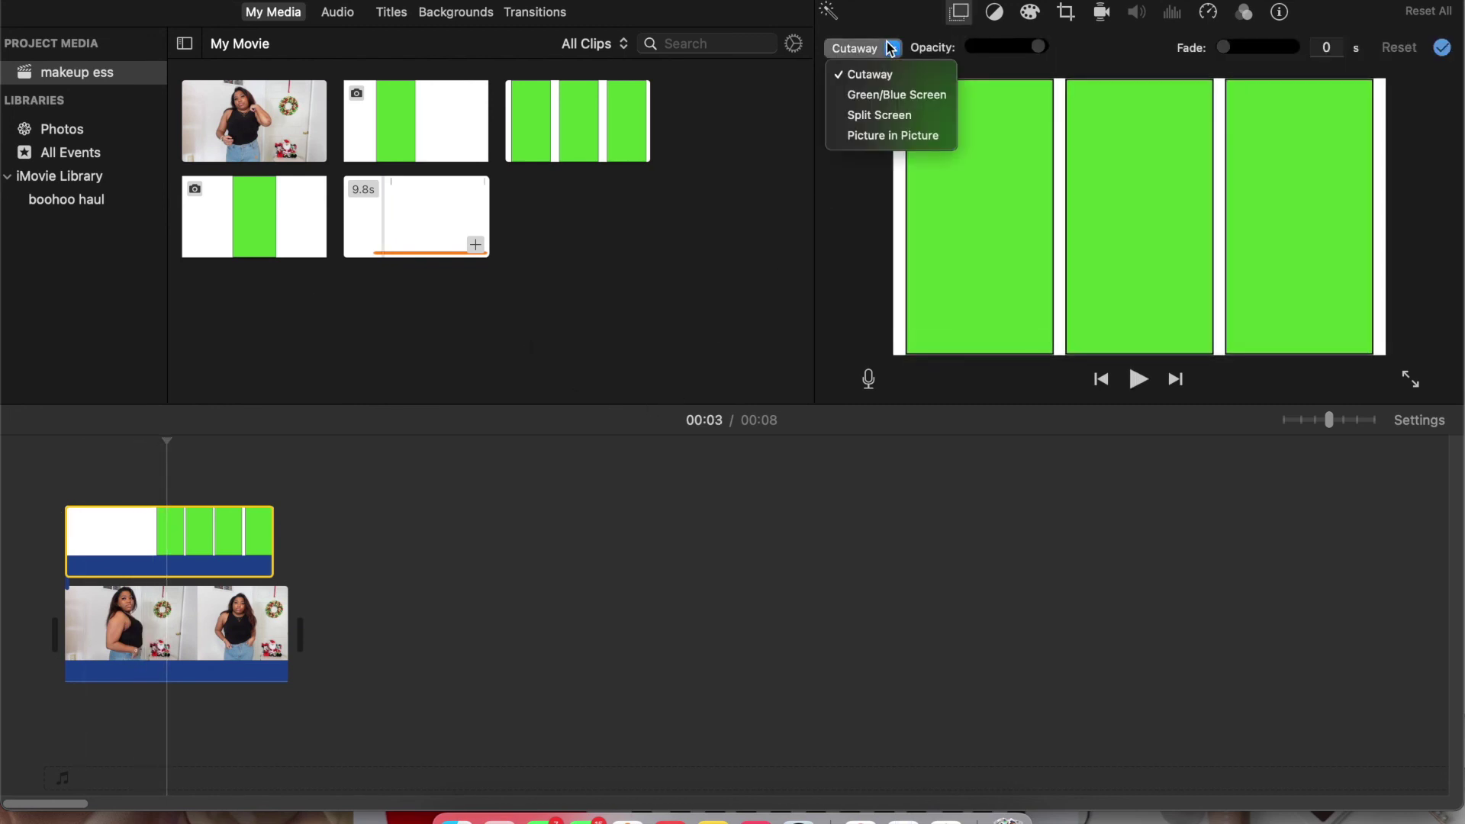
{"action": "left_click", "coordinate": [892, 95]}
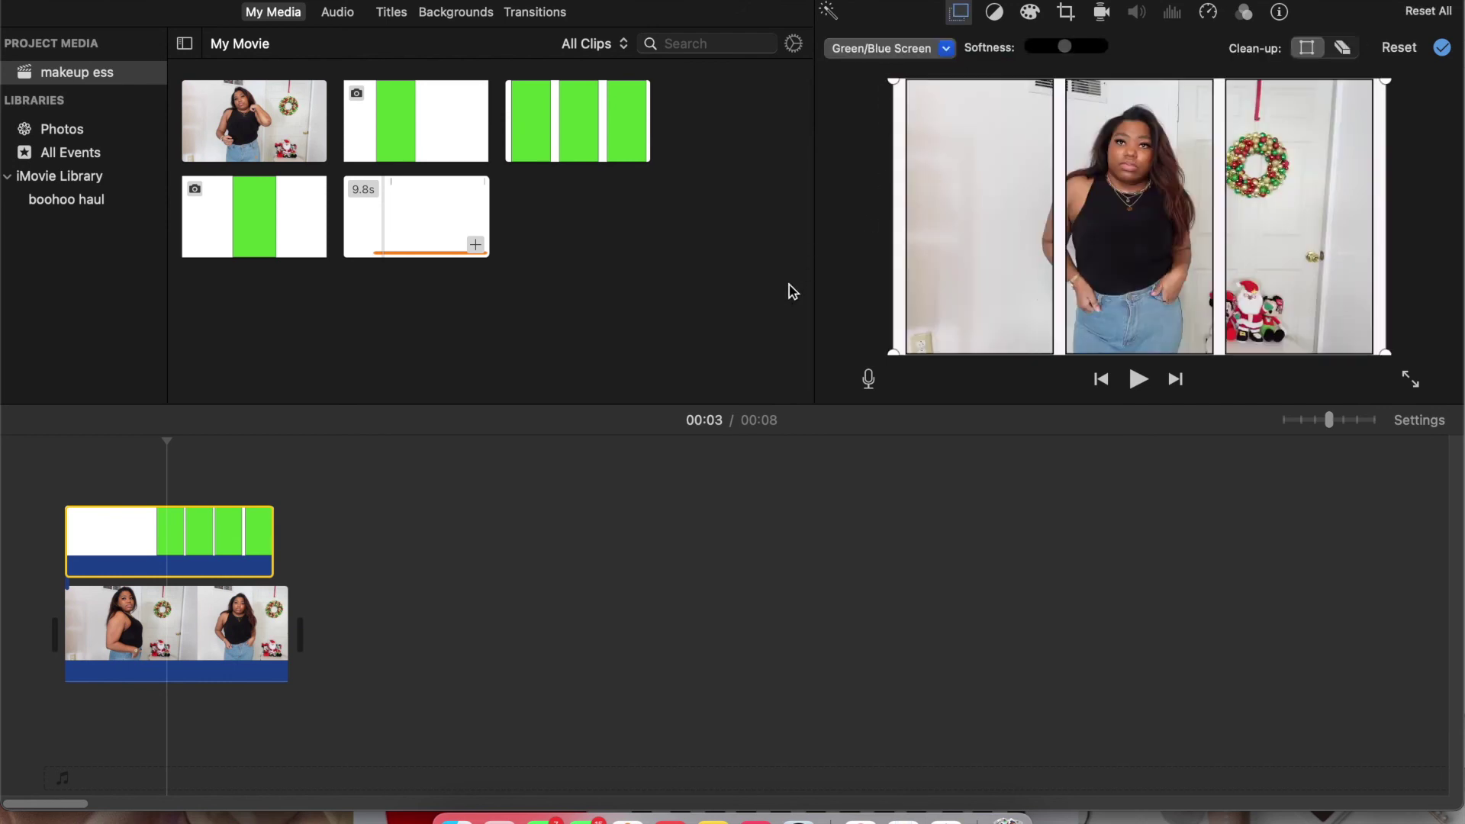
Play the project from the beginning to review the animated three-panel overlay over the video clip
{"action": "left_click", "coordinate": [47, 467]}
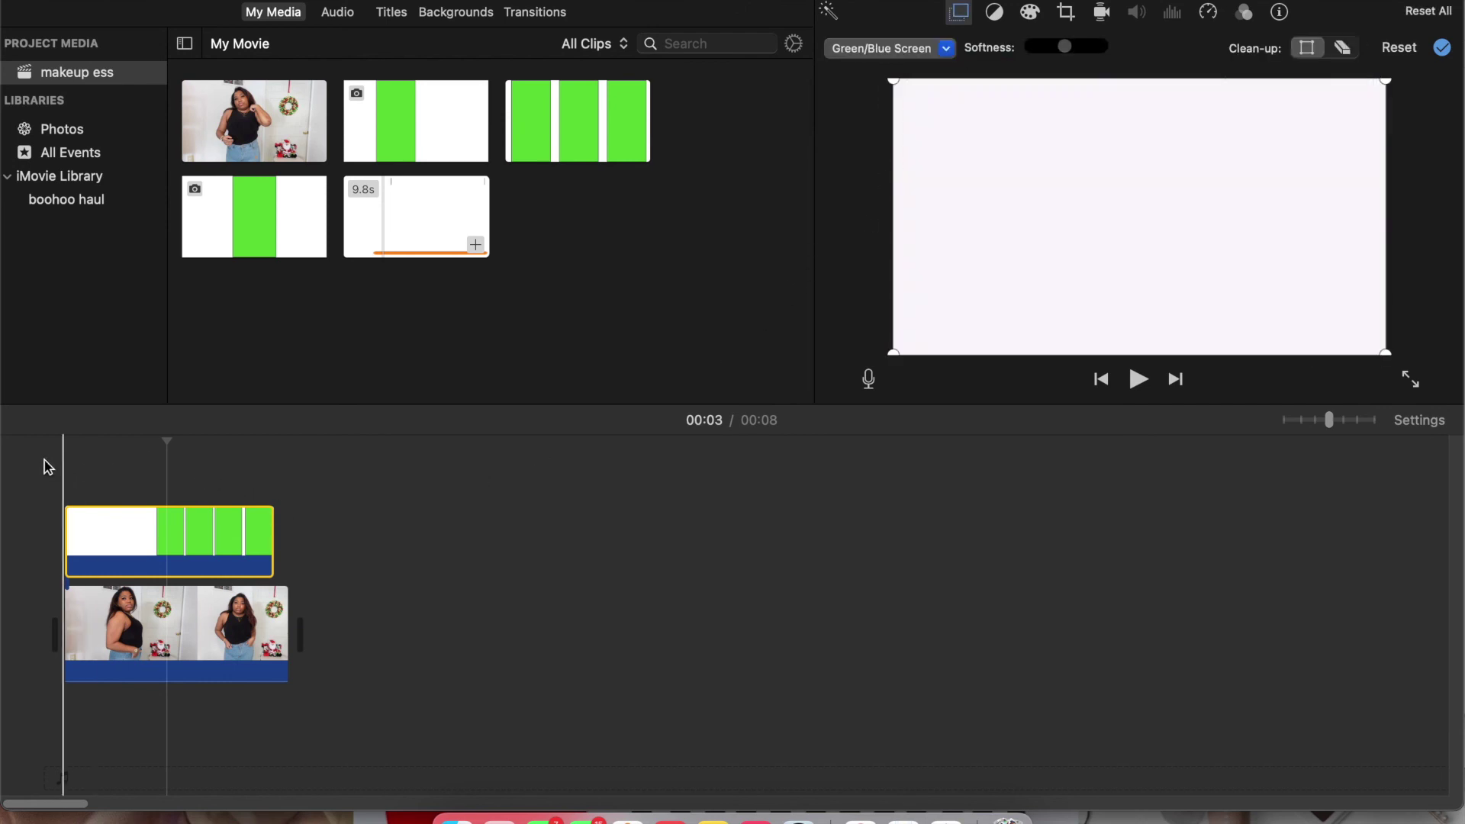
{"action": "key", "text": "space"}
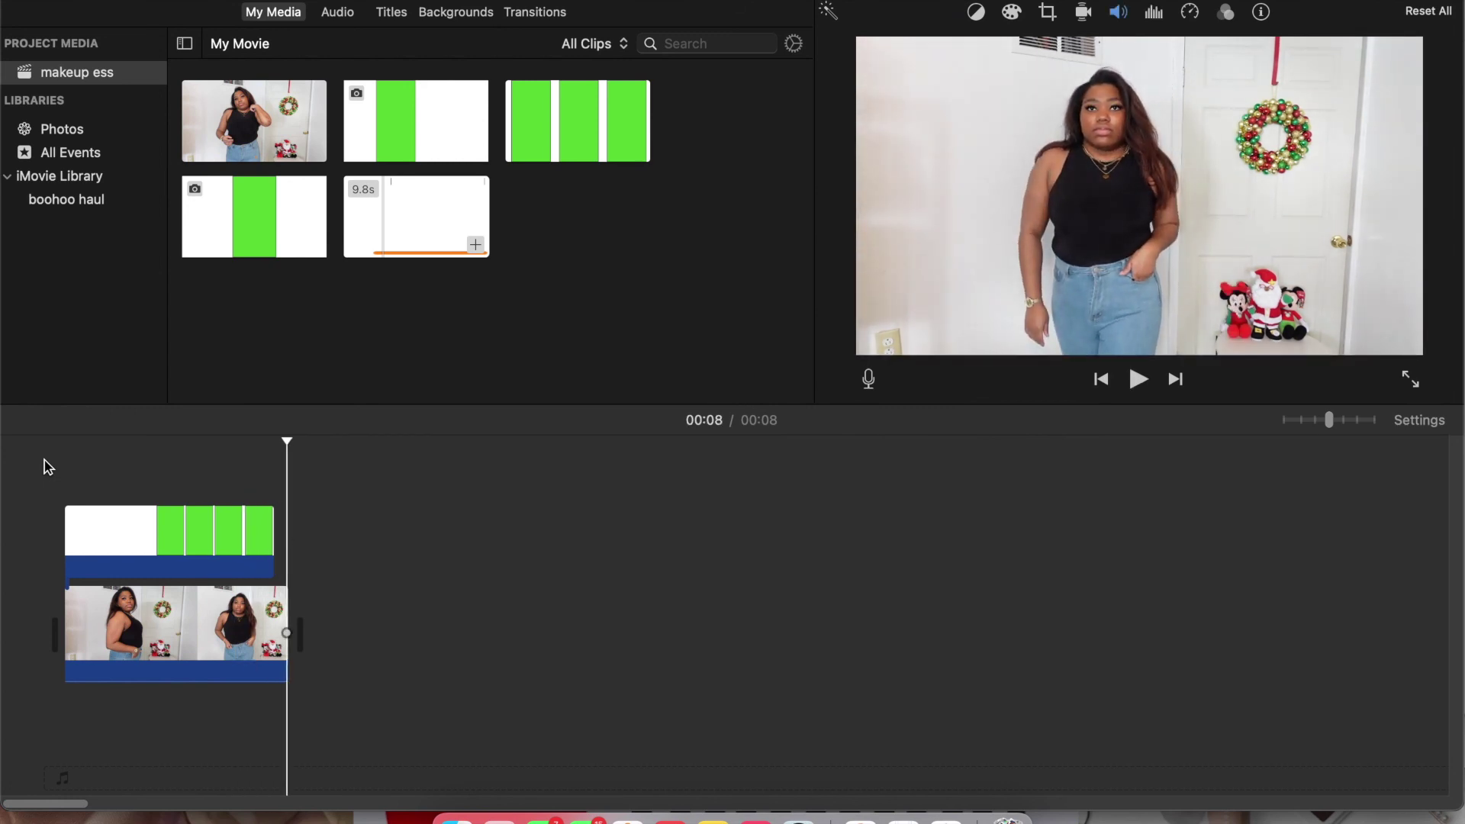
{"action": "key", "text": "space"}
{"action": "left_click", "coordinate": [416, 218]}
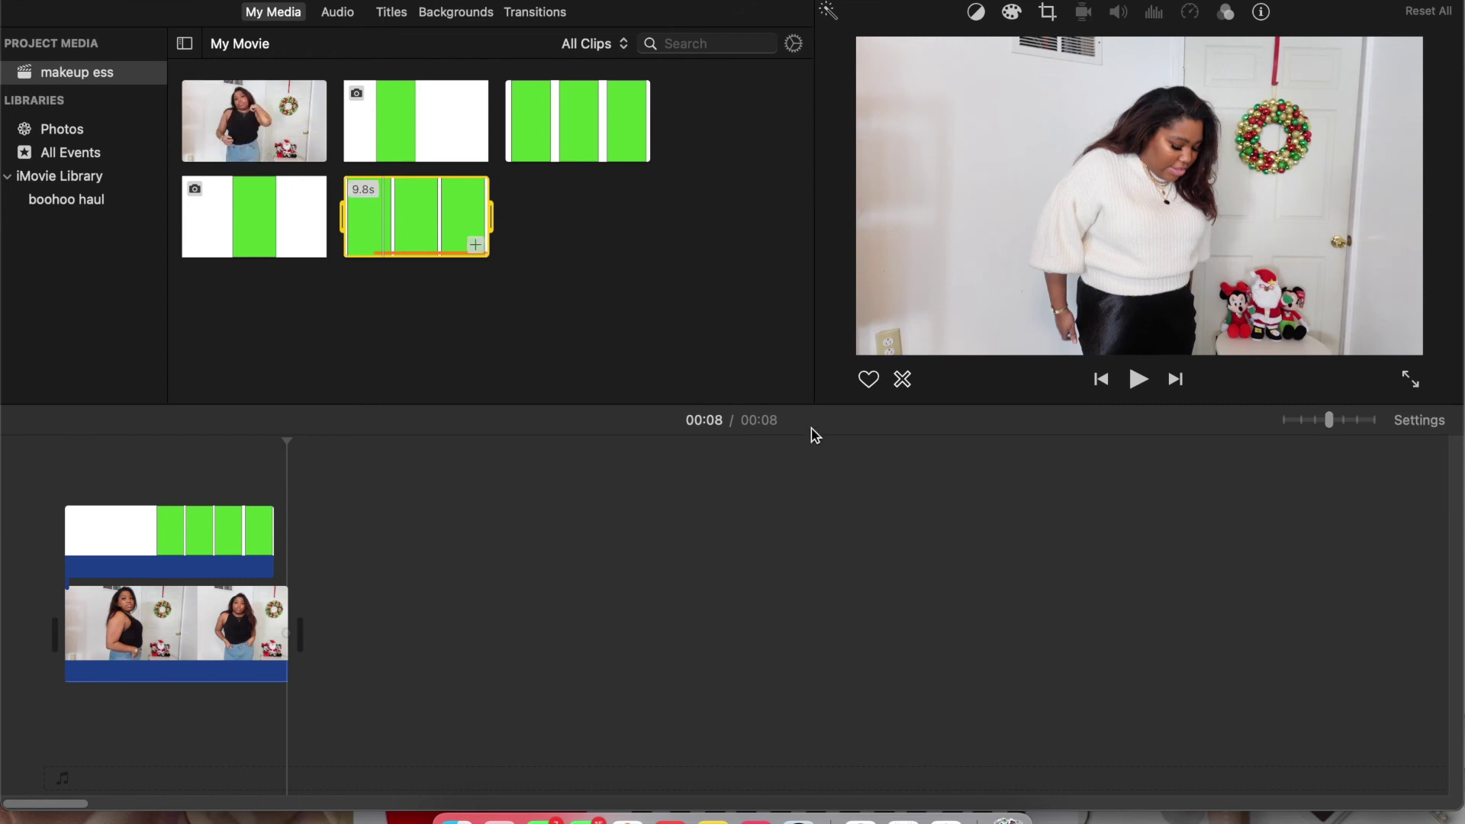
{"action": "left_click", "coordinate": [791, 513]}
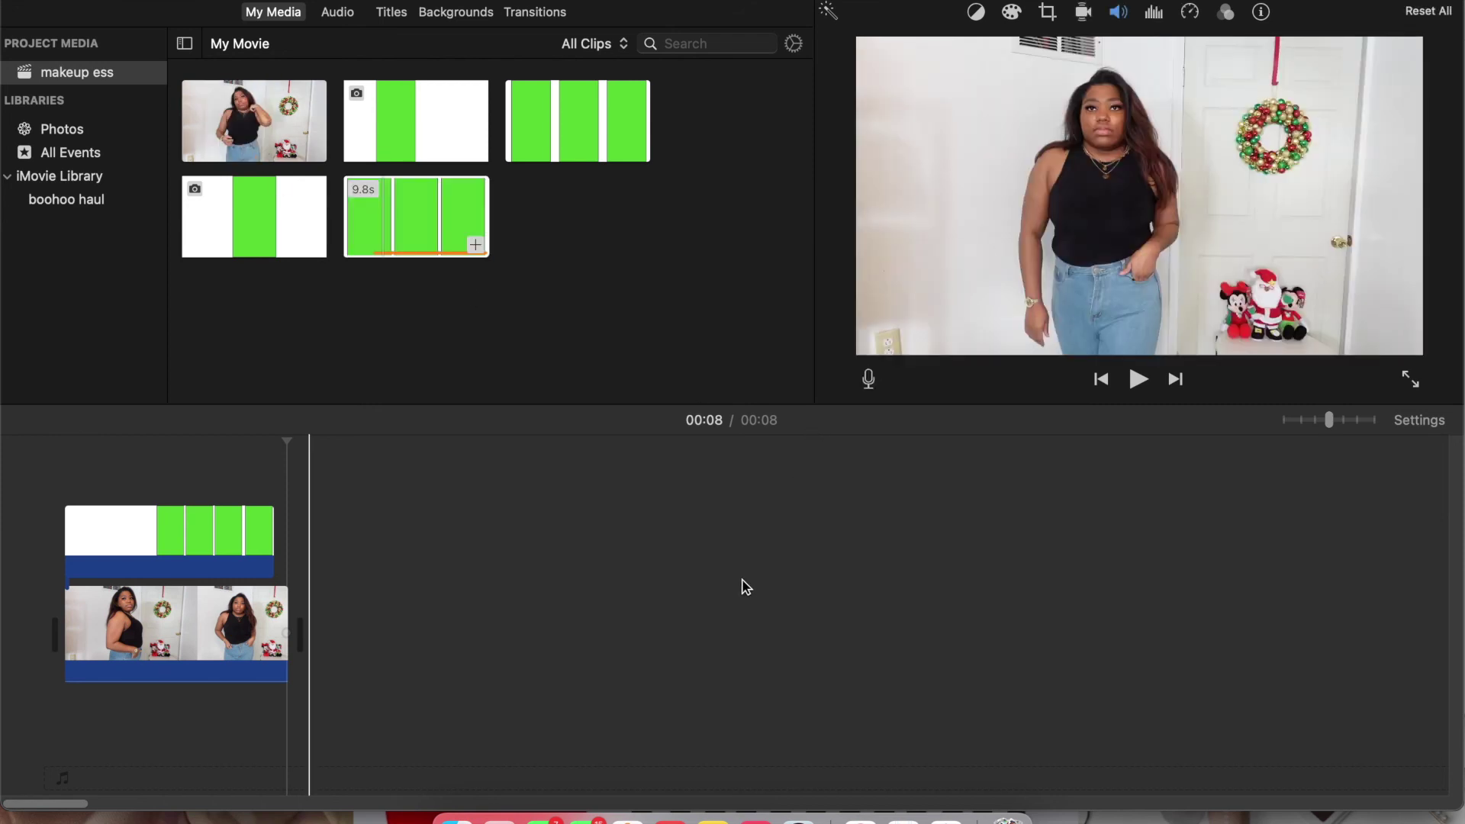